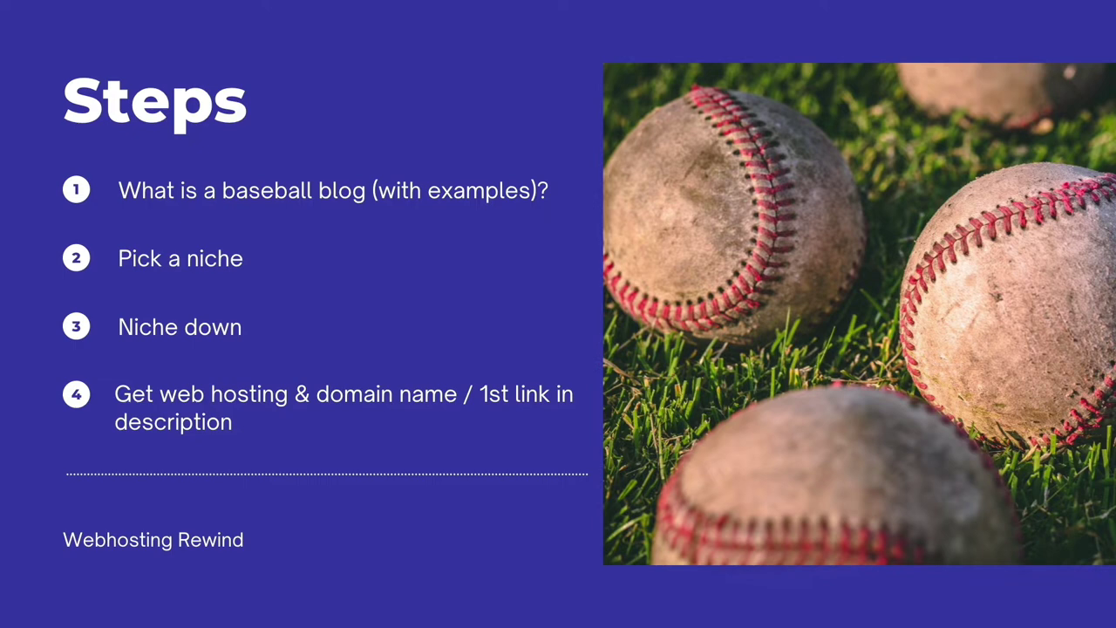
Exit the full-screen Canva presentation of the four-item Steps slide
key("Escape")
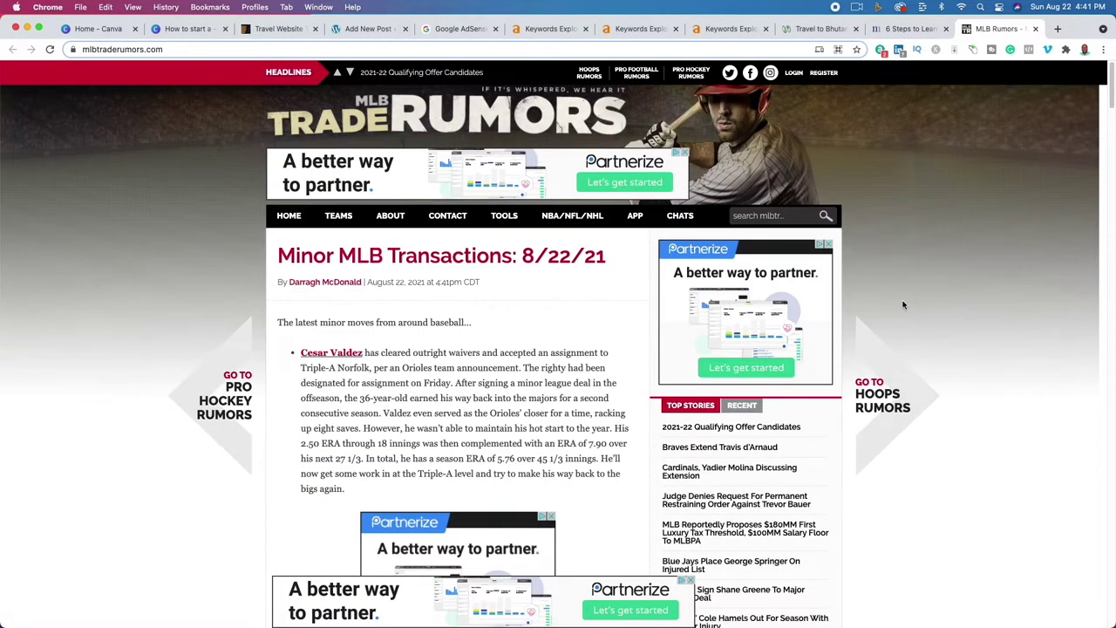
scroll(906, 305, "down", 5)
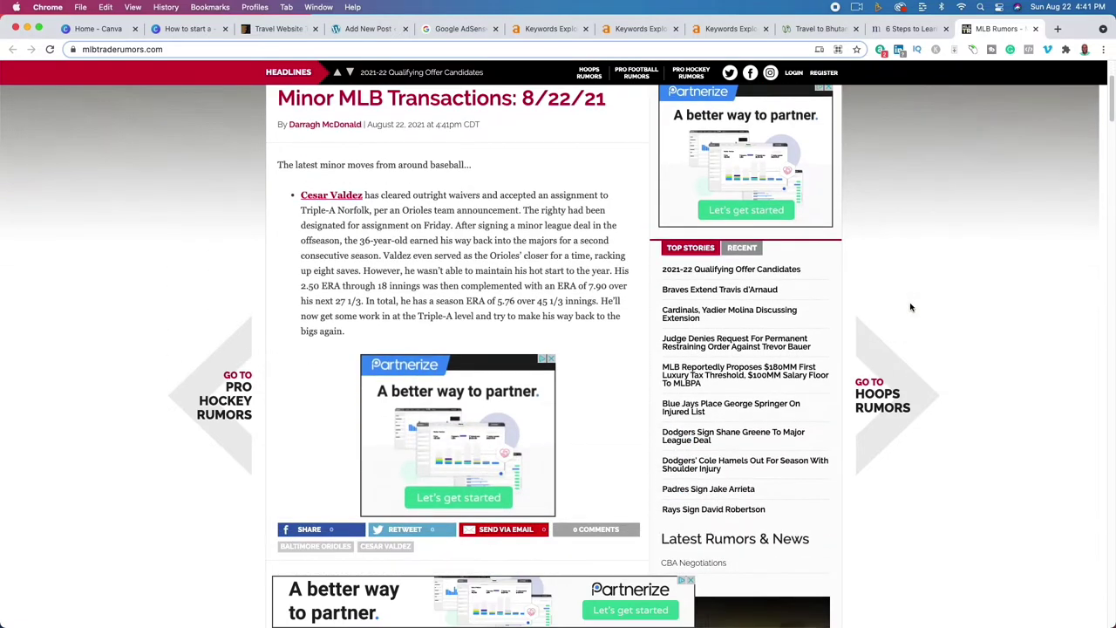
scroll(916, 313, "down", 15)
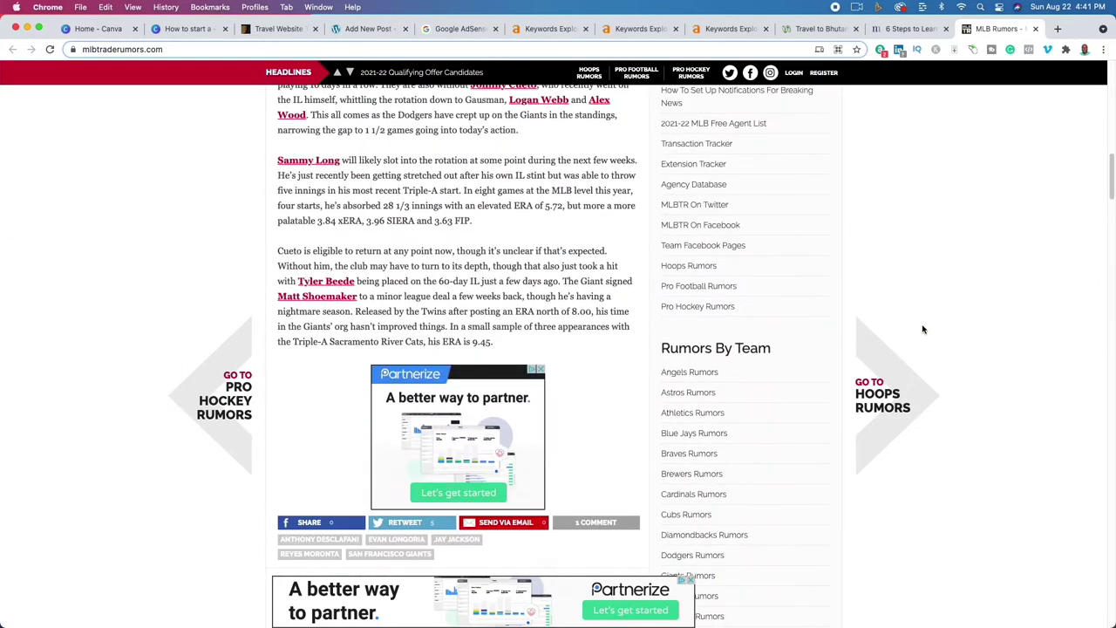
scroll(922, 329, "up", 20)
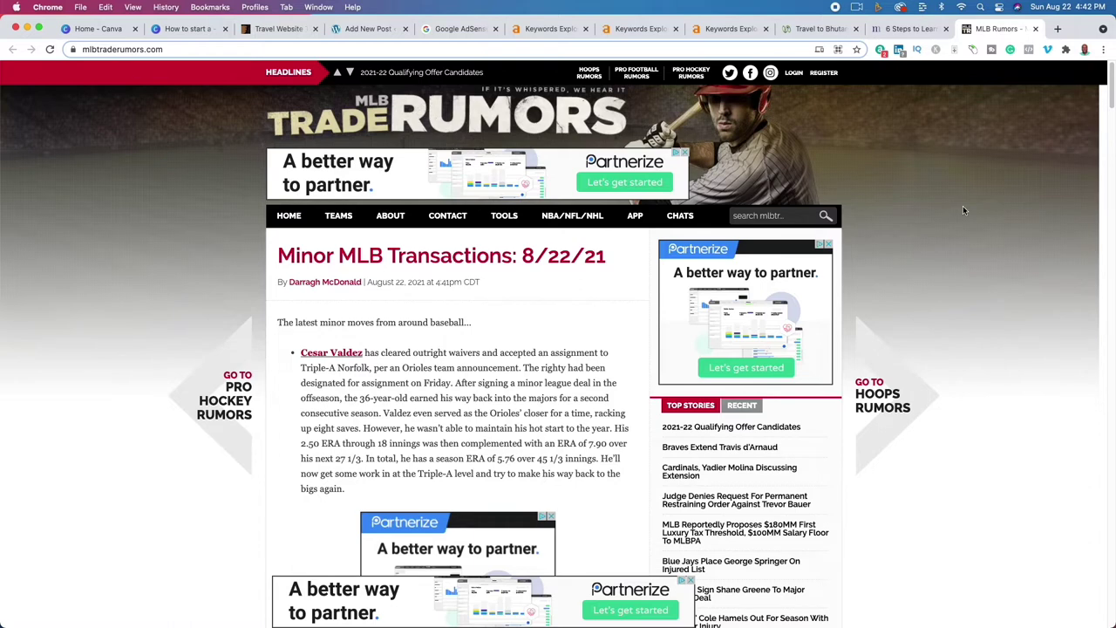
Sign in to Ahrefs and look up 'mlb' (difficulty 91, 3.4M US volume)
left_click(537, 35)
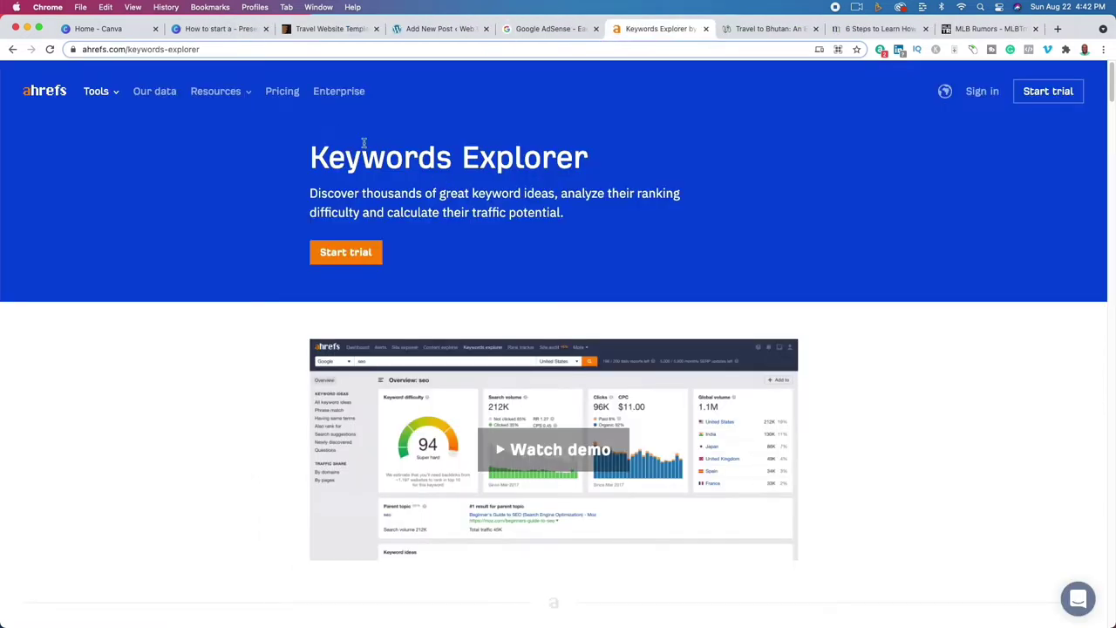
left_click(990, 89)
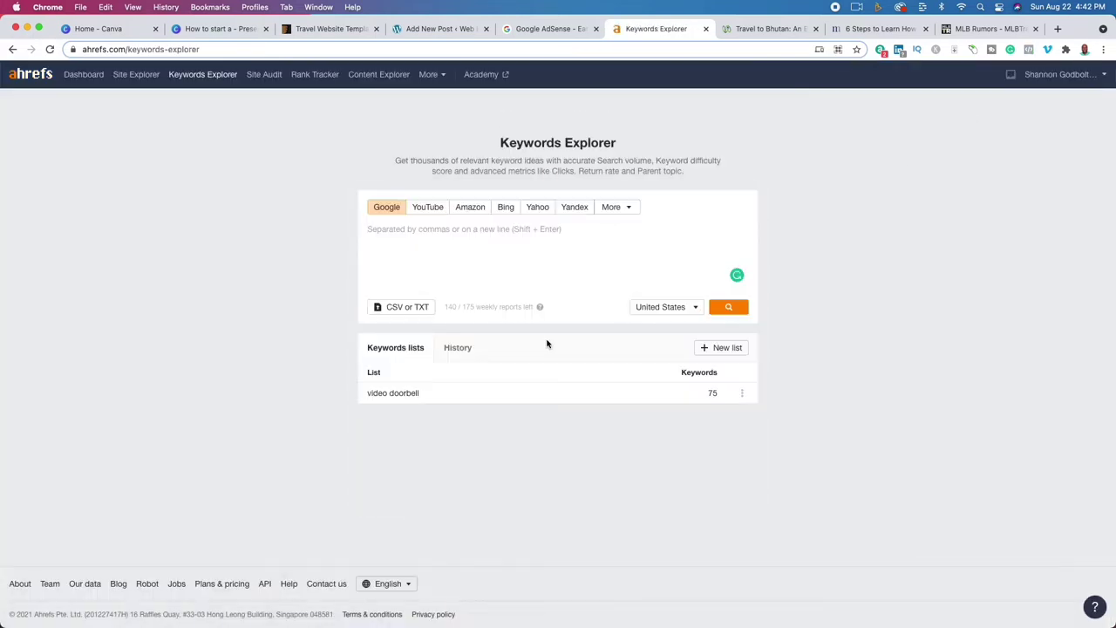
left_click(562, 252)
type("mlb")
key("Return")
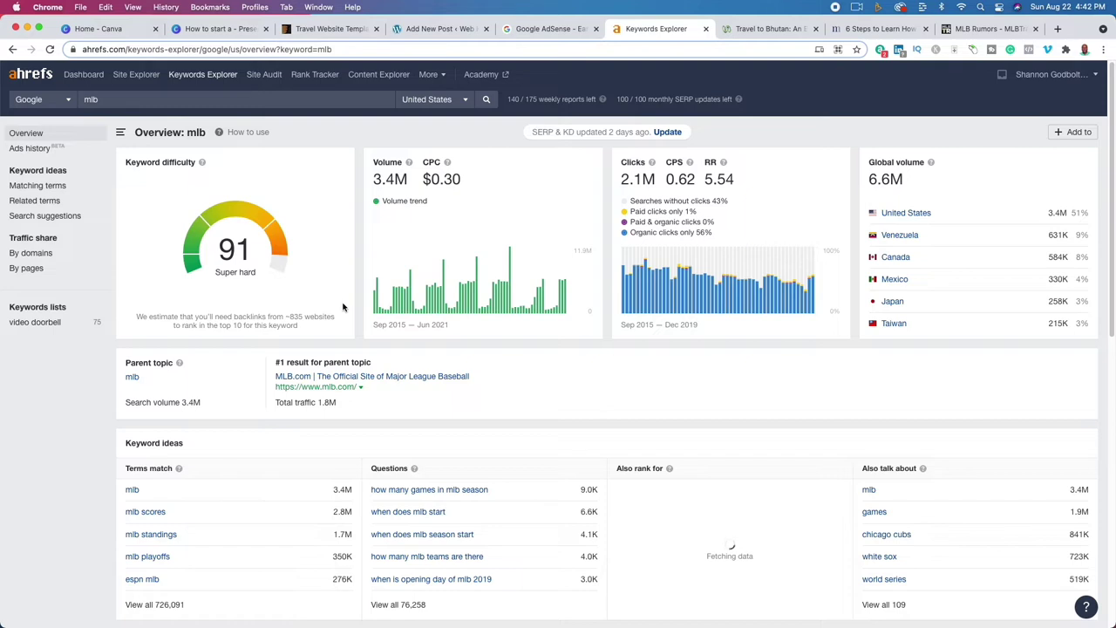
Check the keyword metrics for 'mlb trade' and then 'mlb trade rumors'
left_click(180, 98)
type("trade")
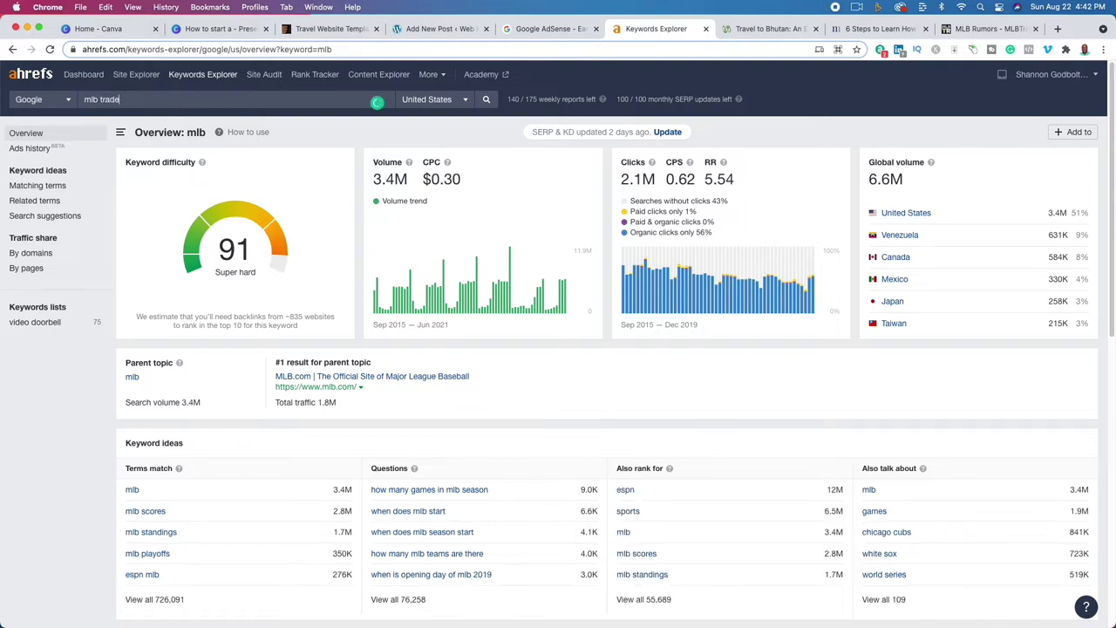
key("Return")
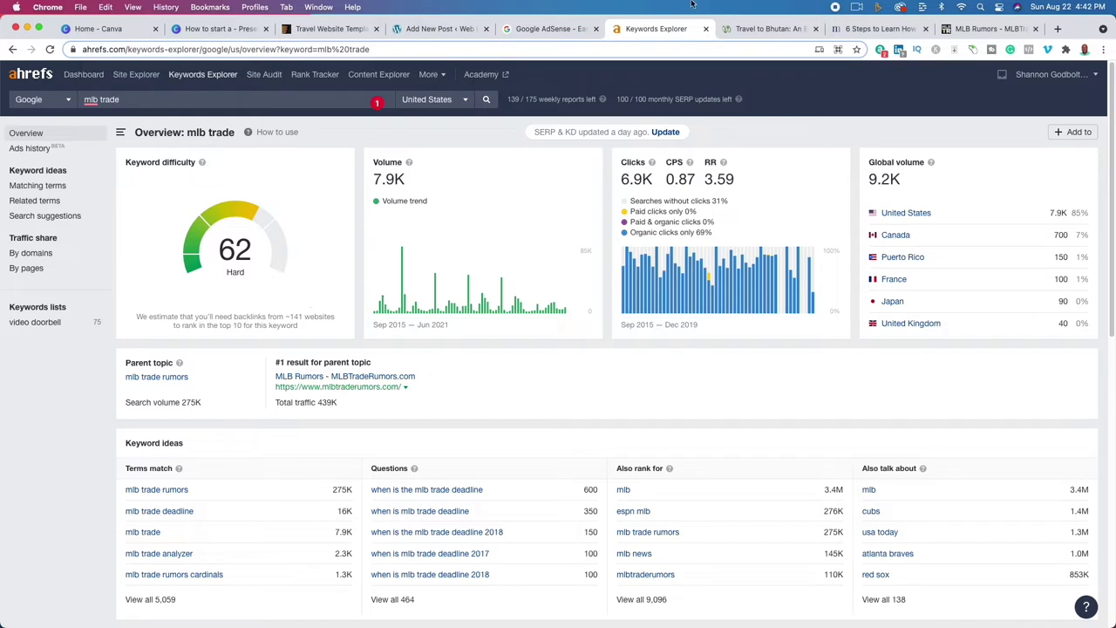
type("umors")
key("Return")
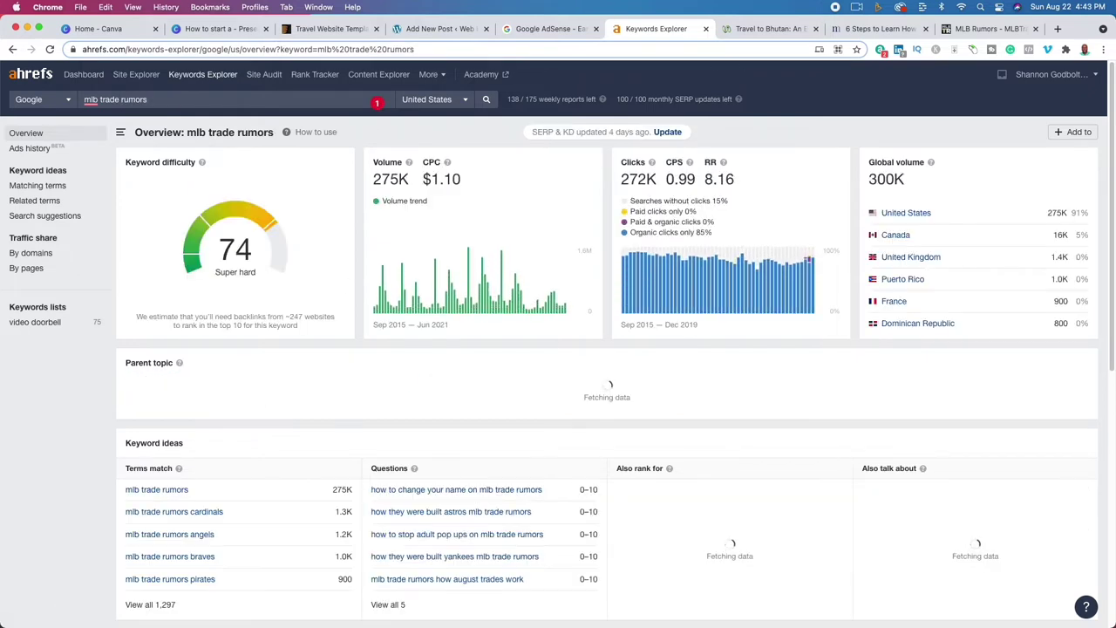
Replace the query with 'baseball' to see its overview (difficulty 94, 277K US volume)
mouse_move(737, 98)
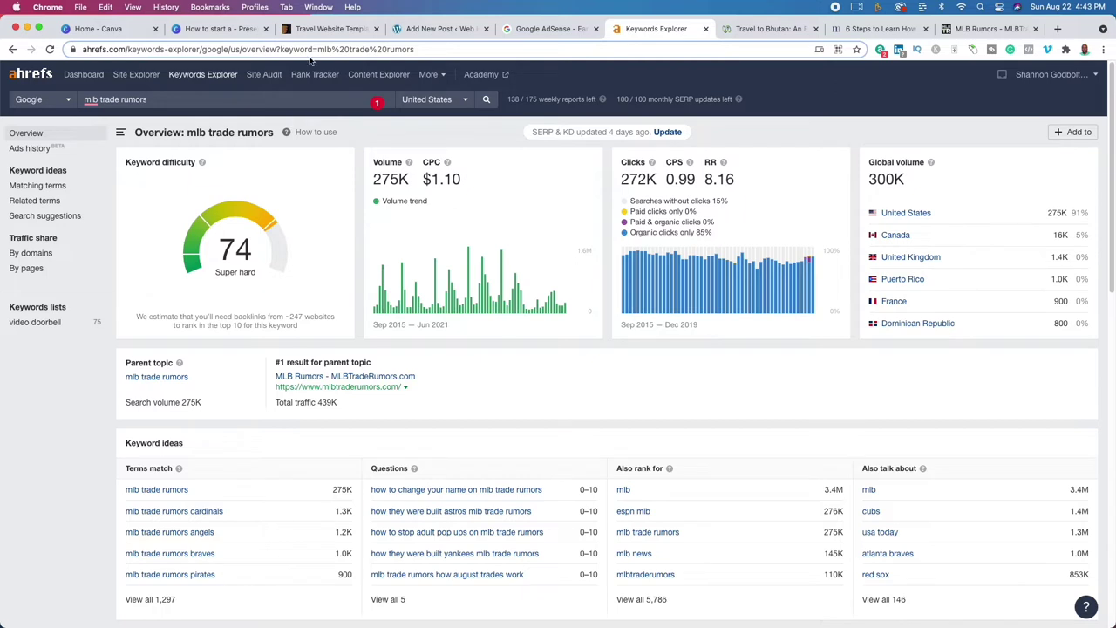
triple_click(201, 100)
type("baseball")
key("Return")
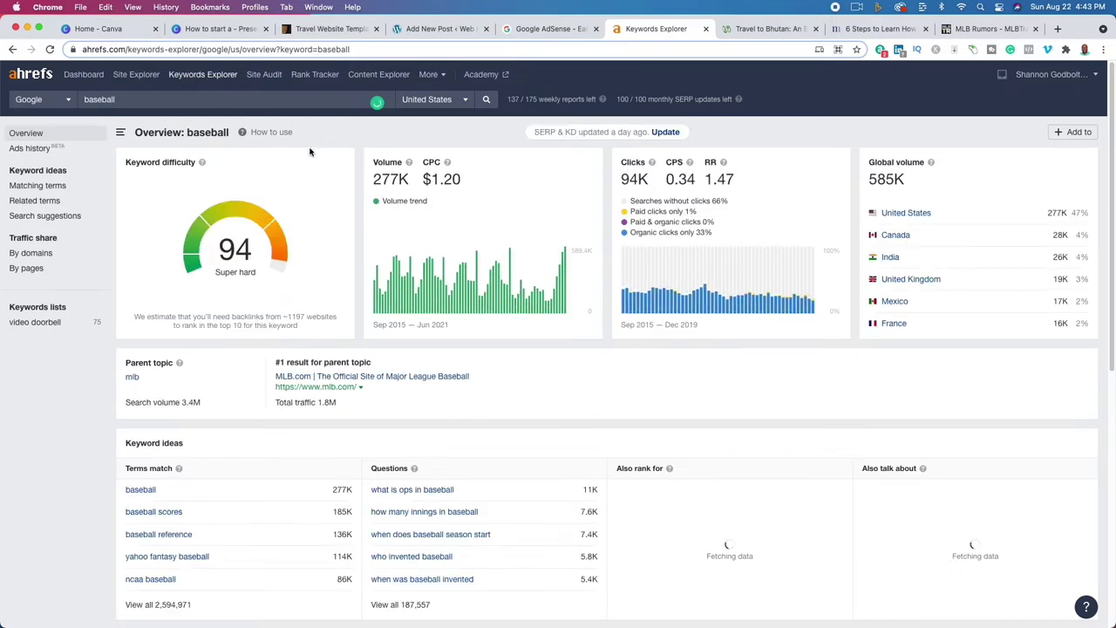
Open the Matching terms report for 'baseball' and scan the keyword list
left_click(44, 185)
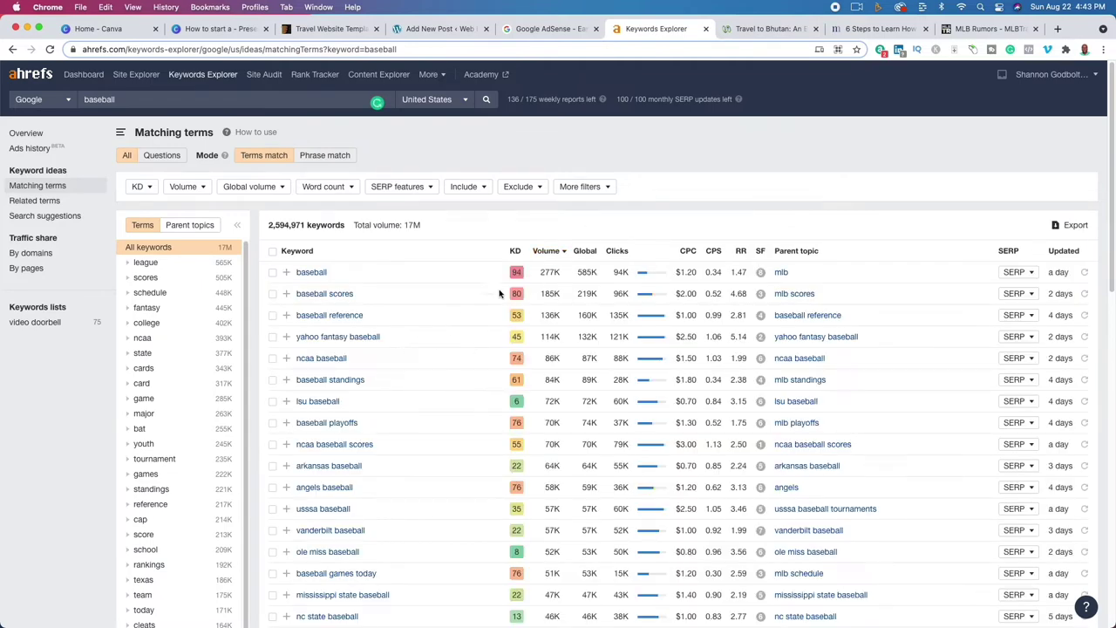
scroll(527, 376, "down", 1)
scroll(527, 377, "down", 5)
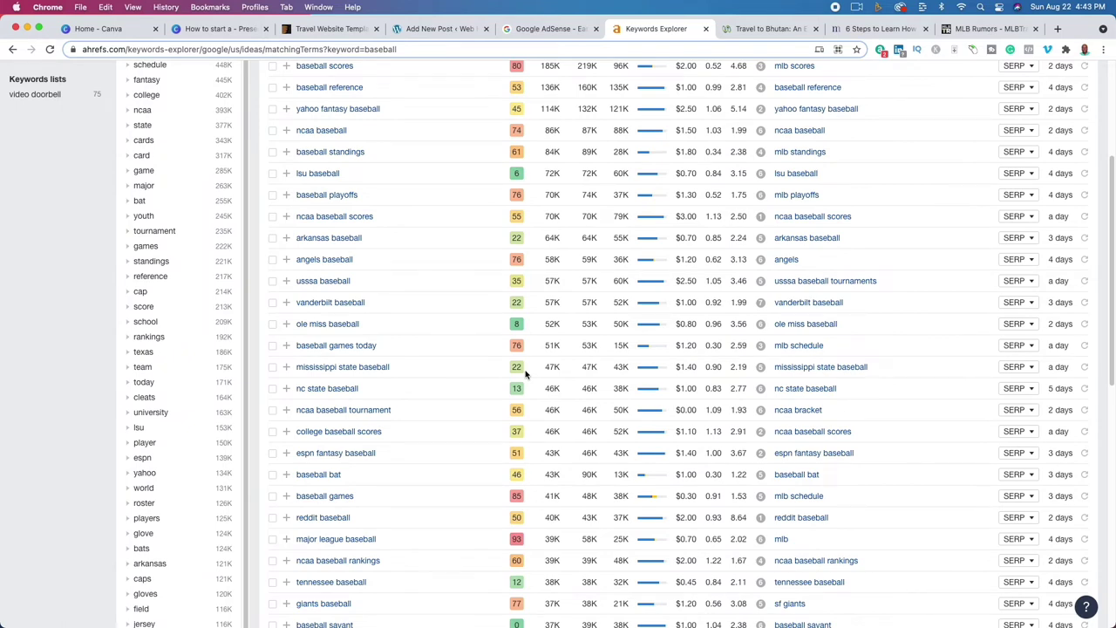
scroll(433, 431, "up", 3)
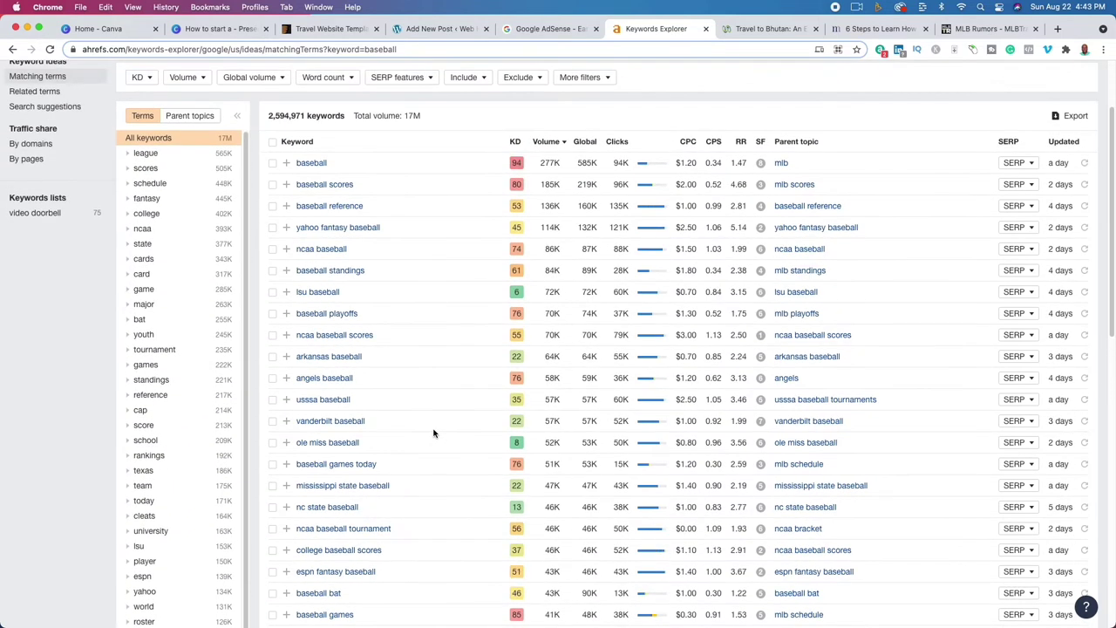
scroll(433, 431, "up", 1)
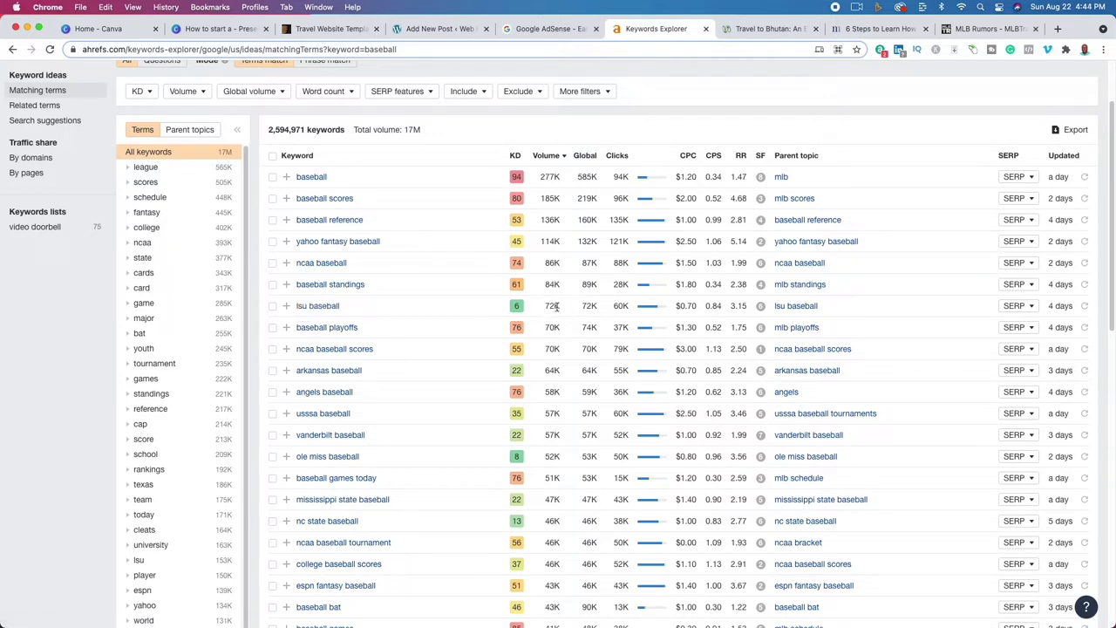
Copy 'lsu baseball' from the table and search it to list its matching terms
left_click_drag(368, 308, 294, 312)
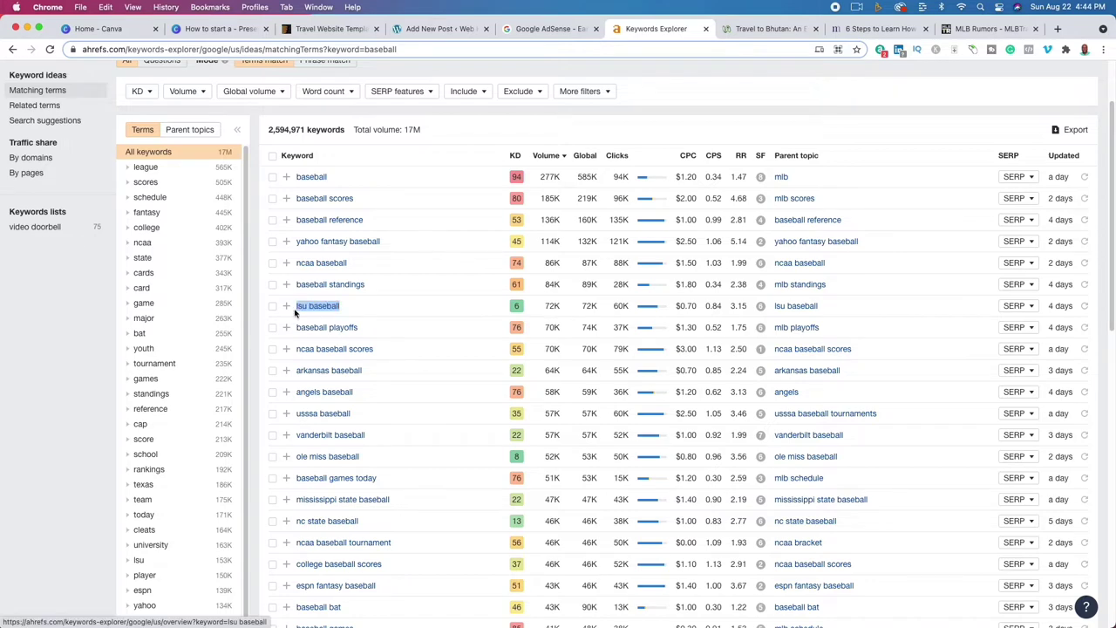
right_click(295, 312)
left_click(489, 413)
scroll(489, 413, "up", 1)
scroll(489, 413, "up", 2)
left_click(235, 99)
key("super+a")
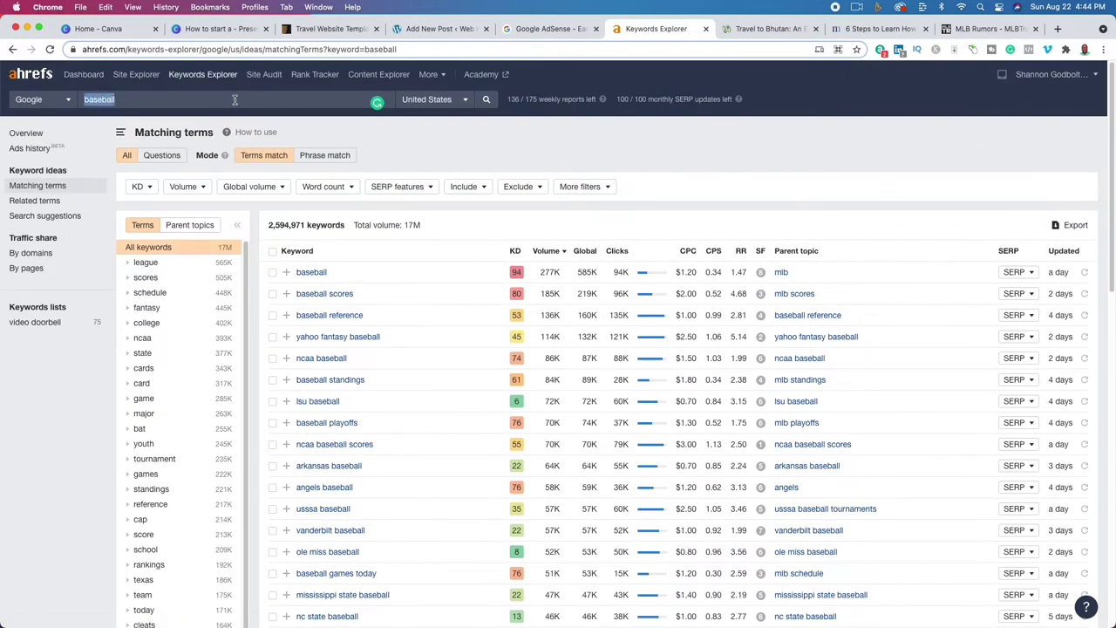
key("super+v")
key("Return")
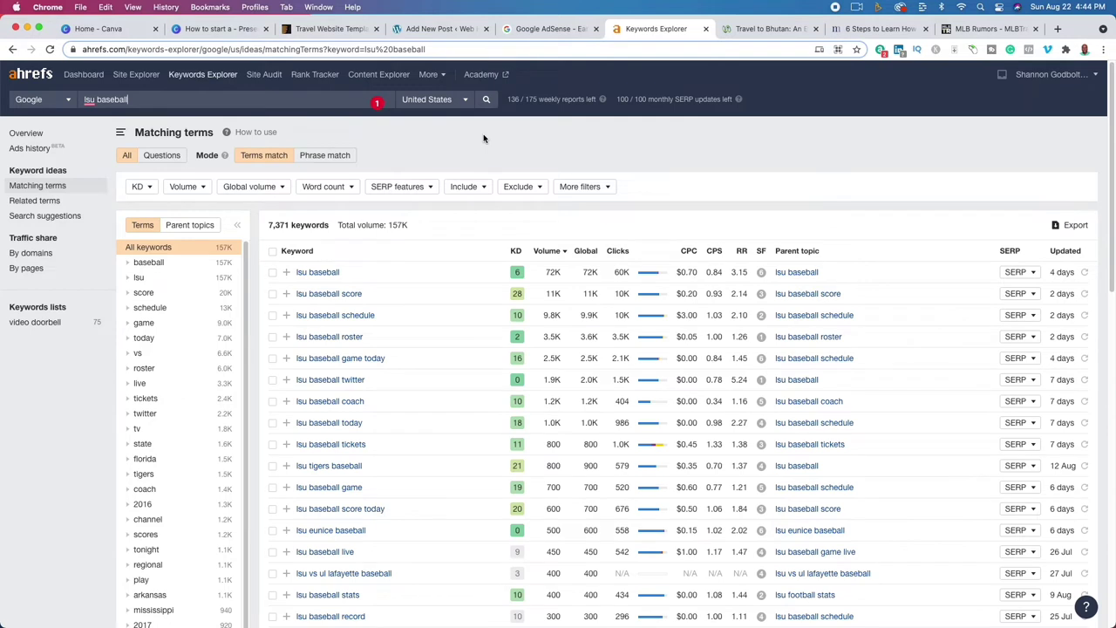
triple_click(417, 227)
left_click(420, 228)
scroll(381, 288, "down", 5)
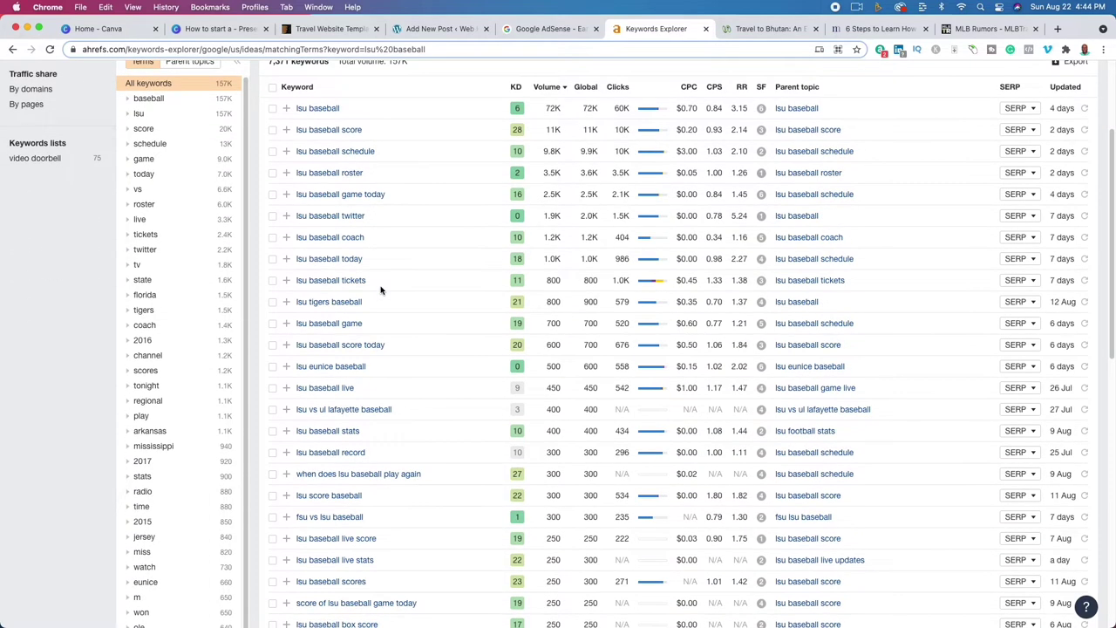
scroll(381, 290, "down", 14)
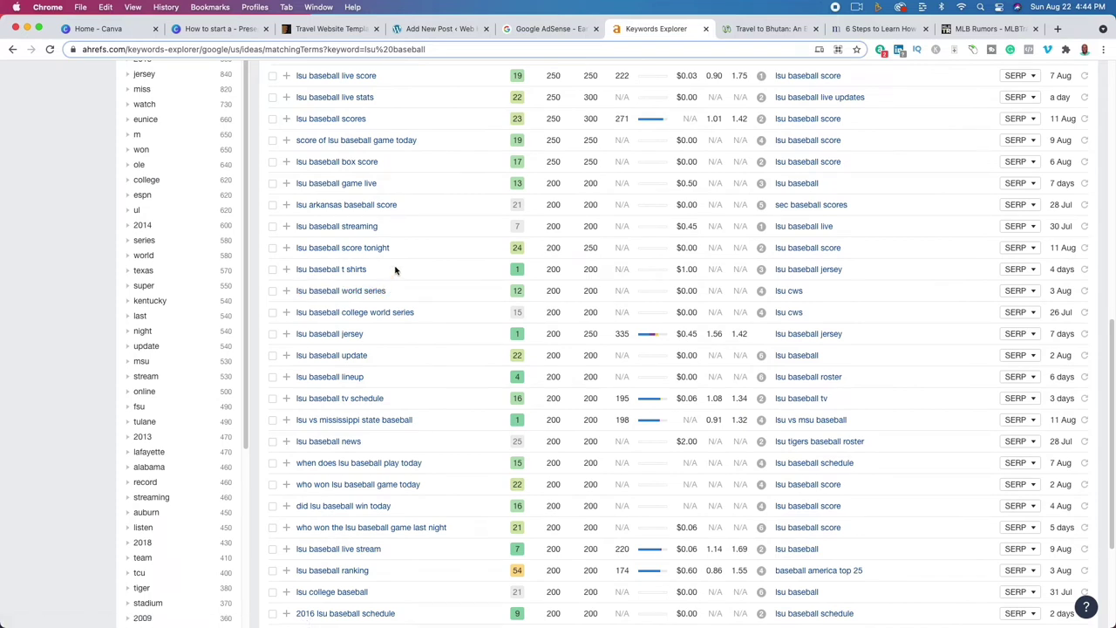
scroll(395, 270, "down", 5)
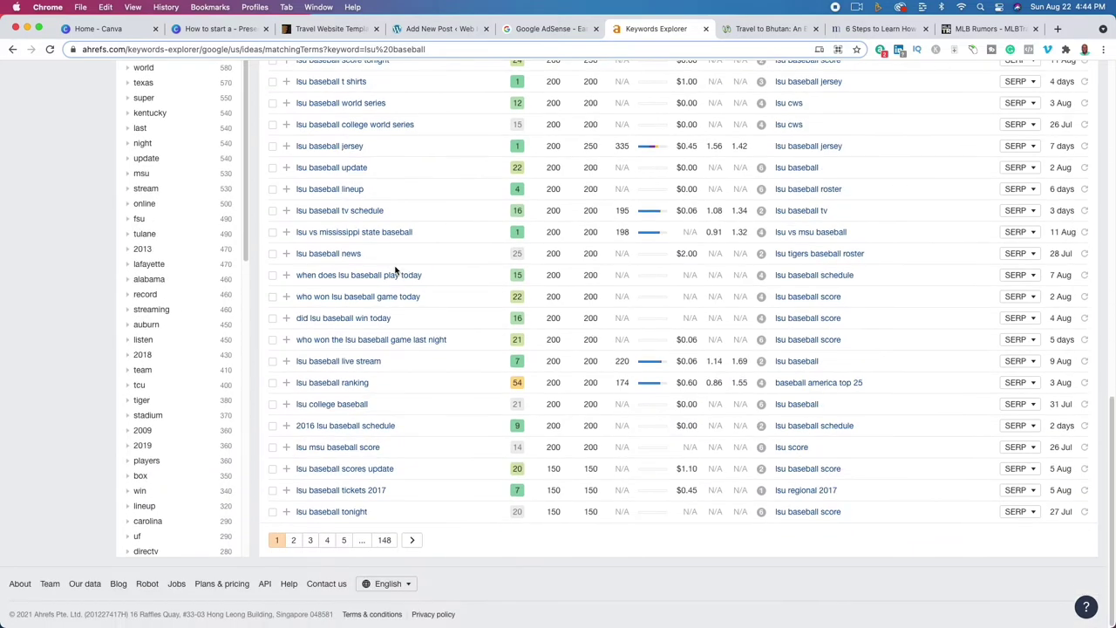
scroll(395, 272, "up", 20)
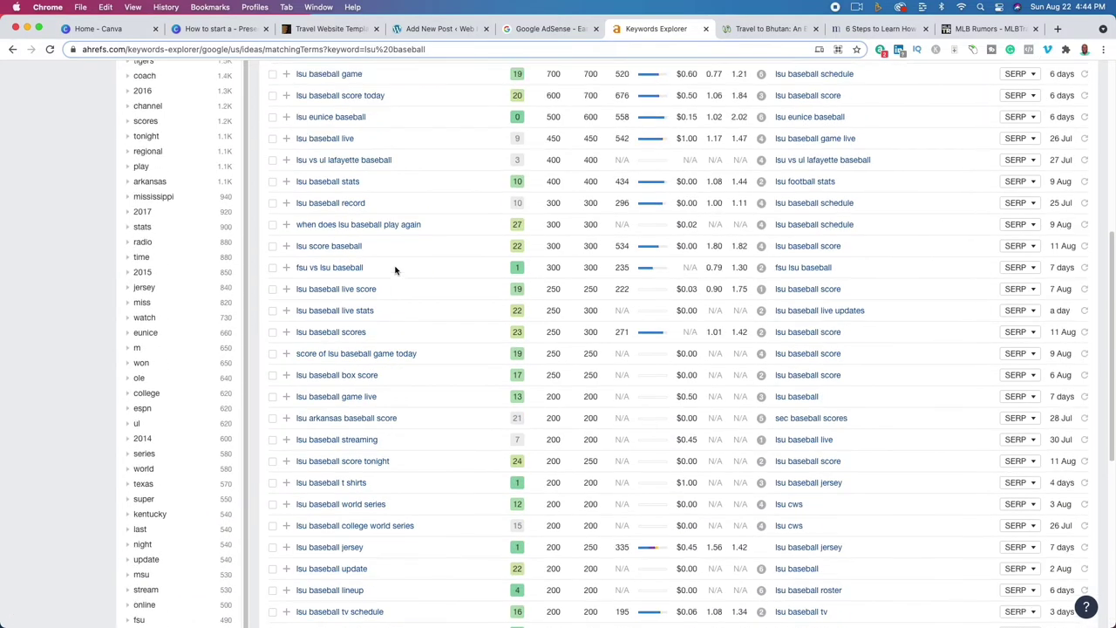
left_click(224, 99)
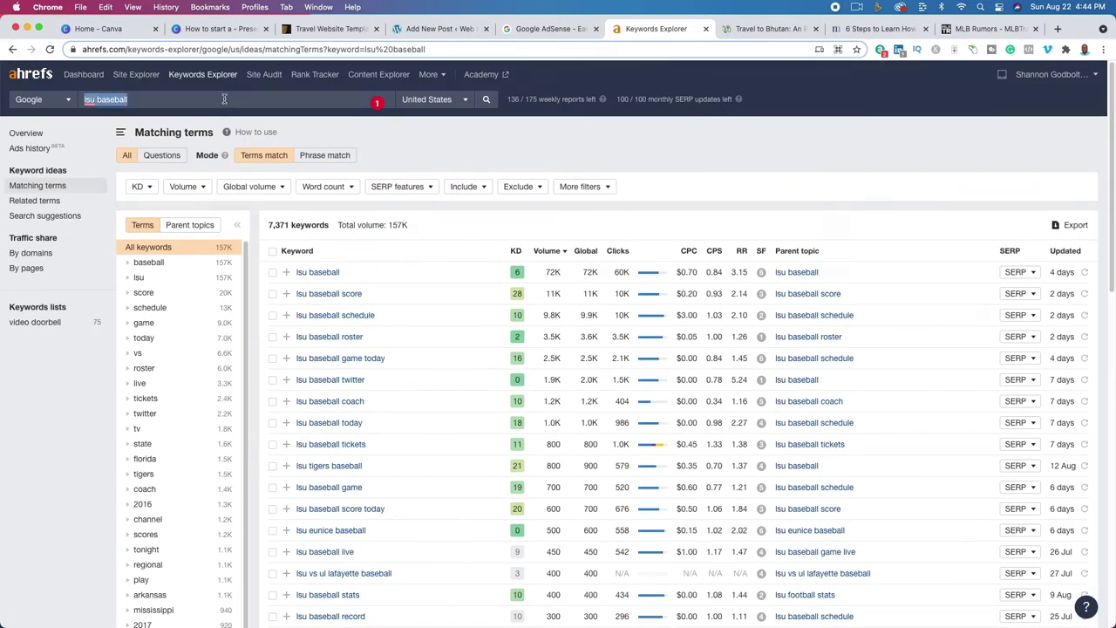
Search 'how to baseball' and review its 30,626 matching terms totalling 84K volume
type("how ba")
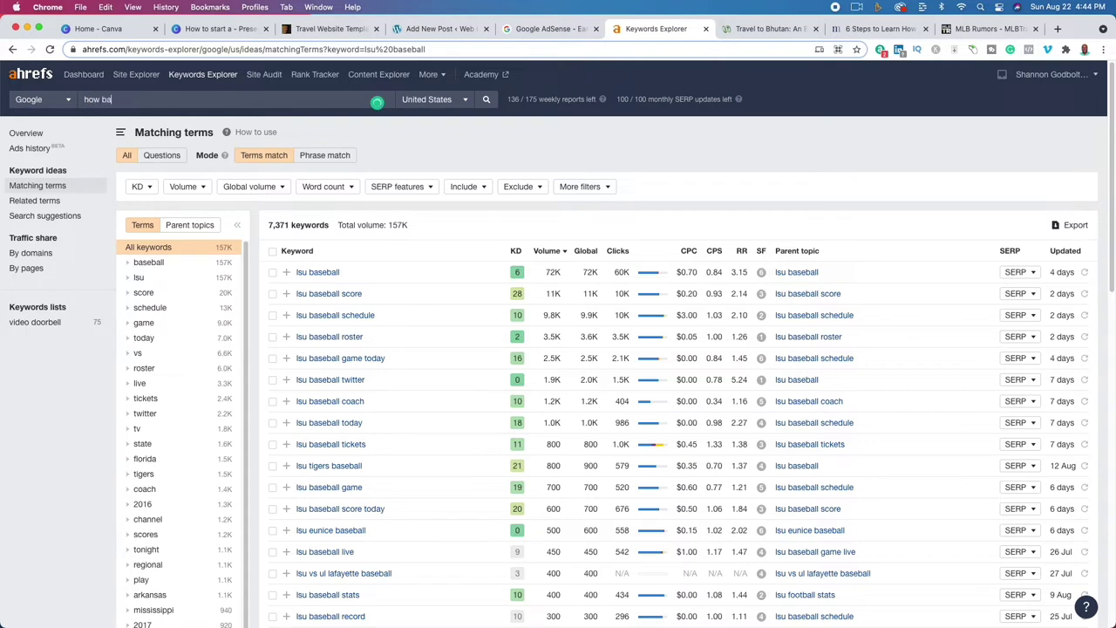
key("BackSpace")
key("BackSpace")
type("to baseball")
key("Return")
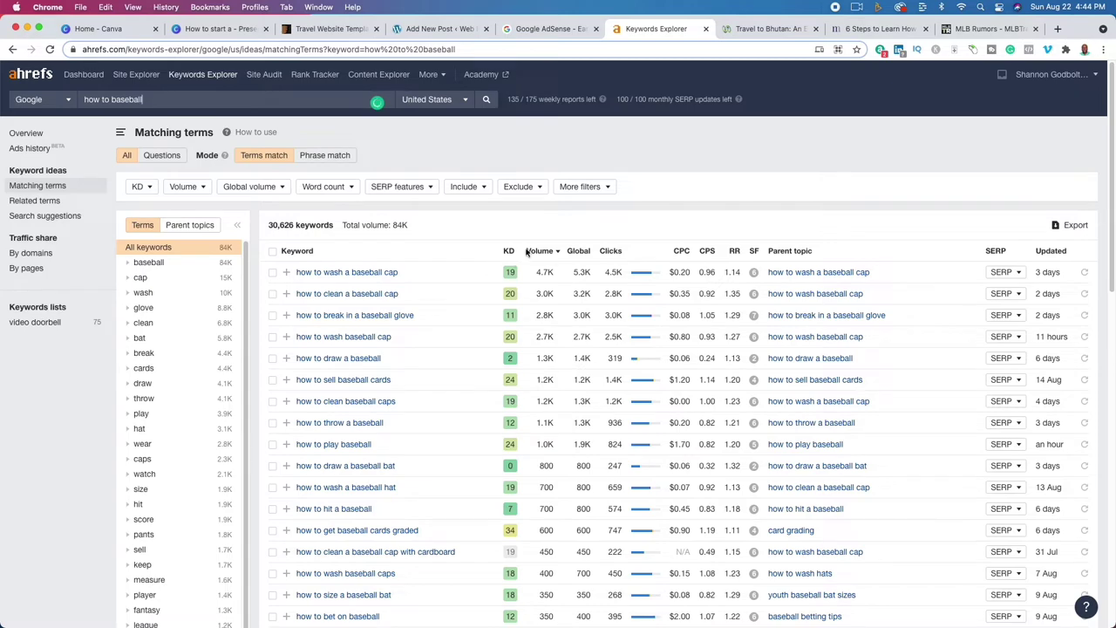
scroll(410, 426, "down", 2)
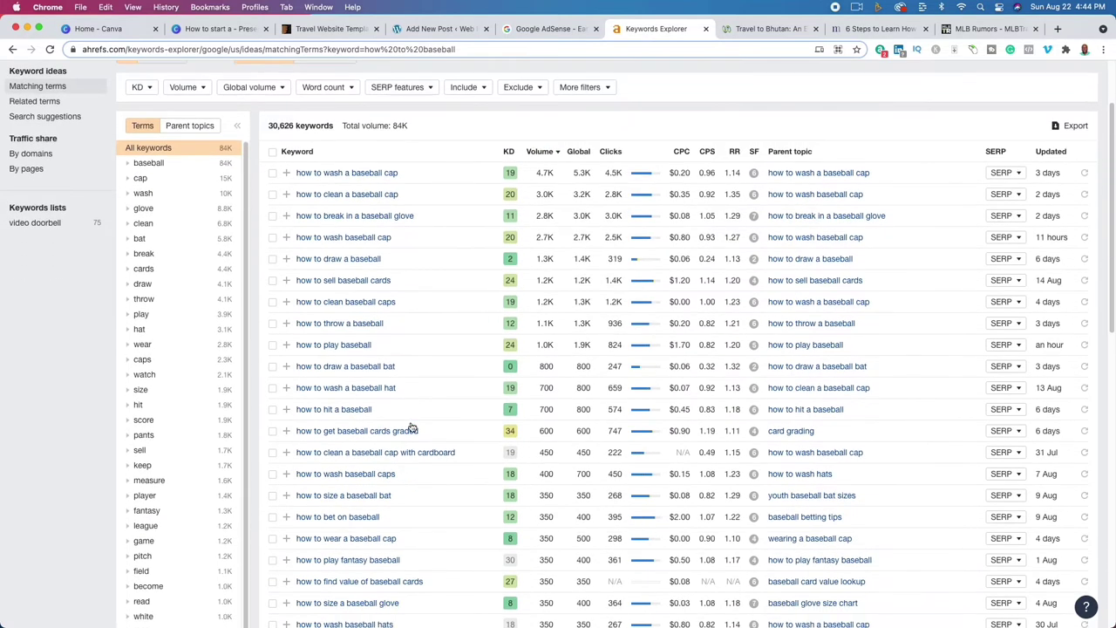
scroll(411, 426, "up", 2)
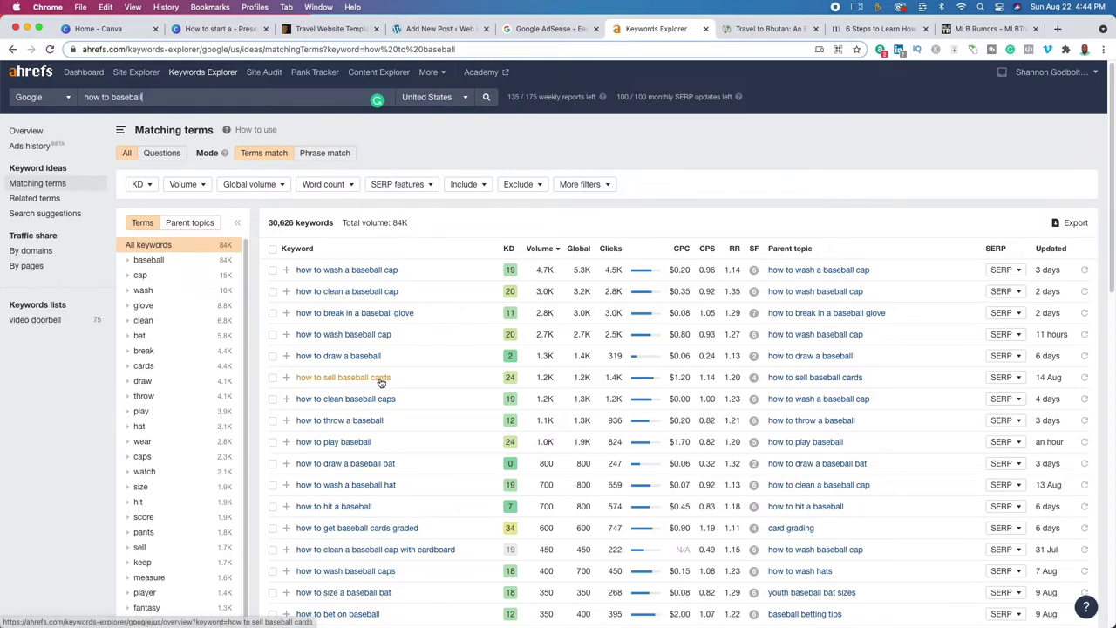
scroll(380, 383, "down", 4)
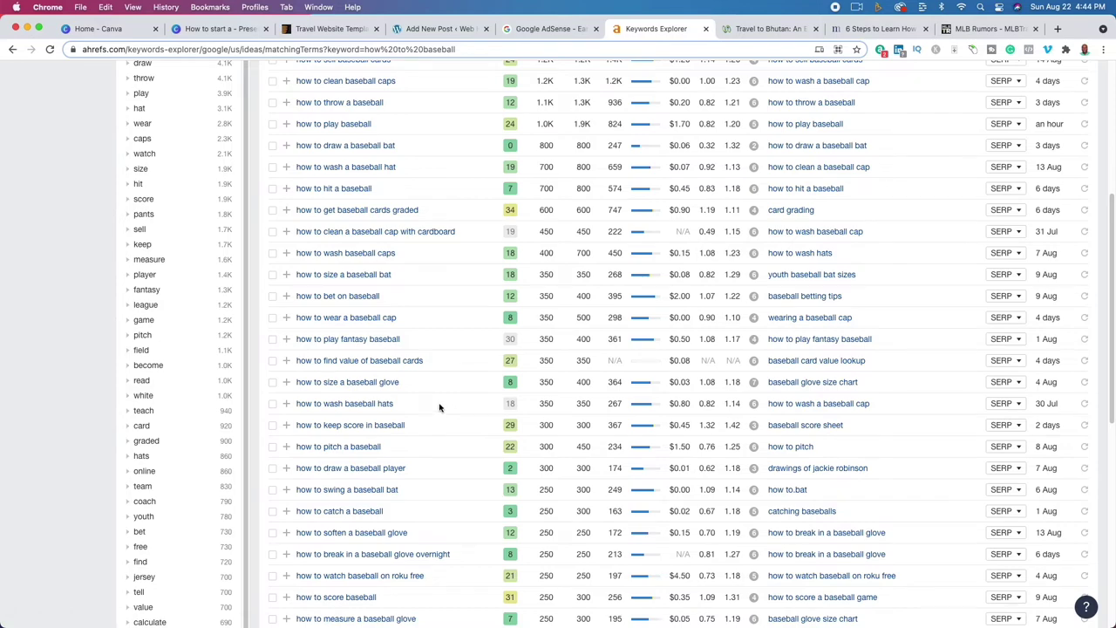
scroll(440, 403, "down", 7)
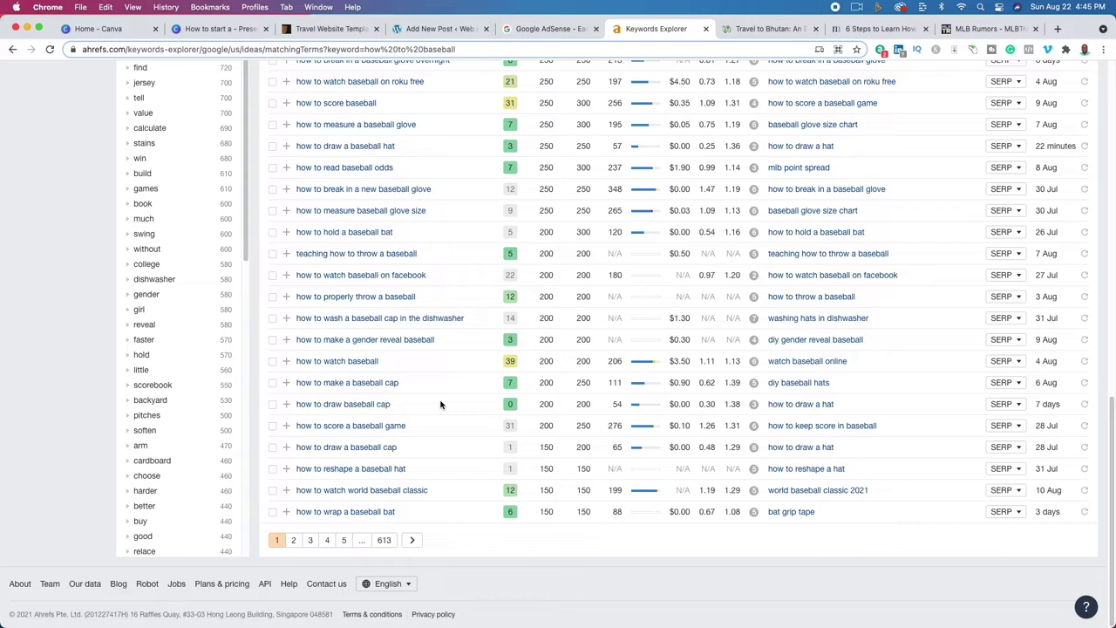
scroll(441, 404, "up", 5)
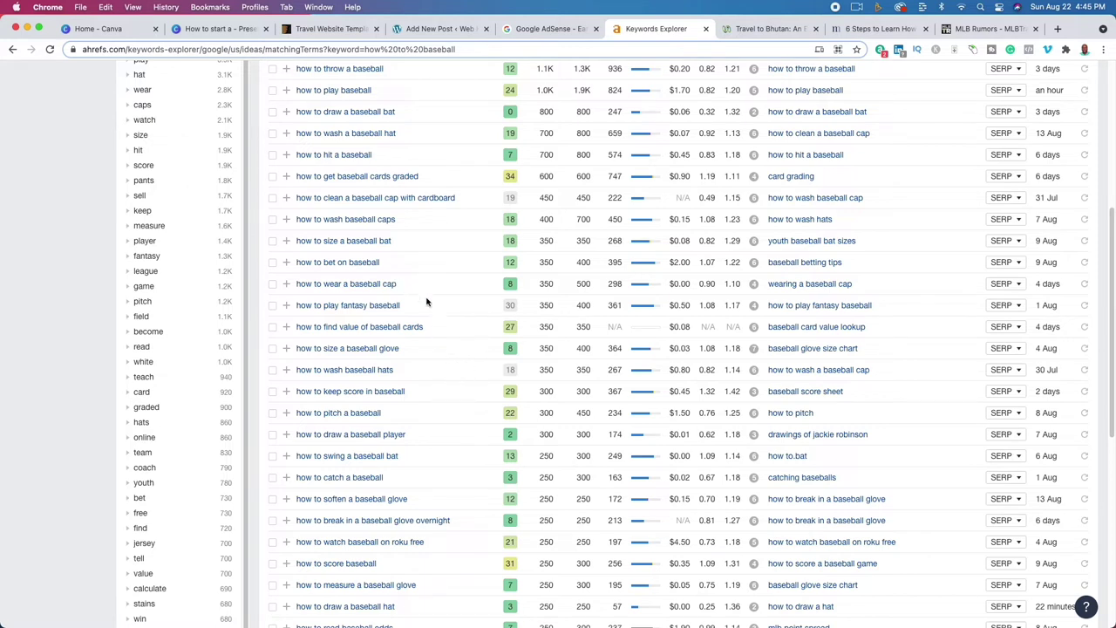
scroll(522, 432, "up", 1)
scroll(522, 432, "up", 5)
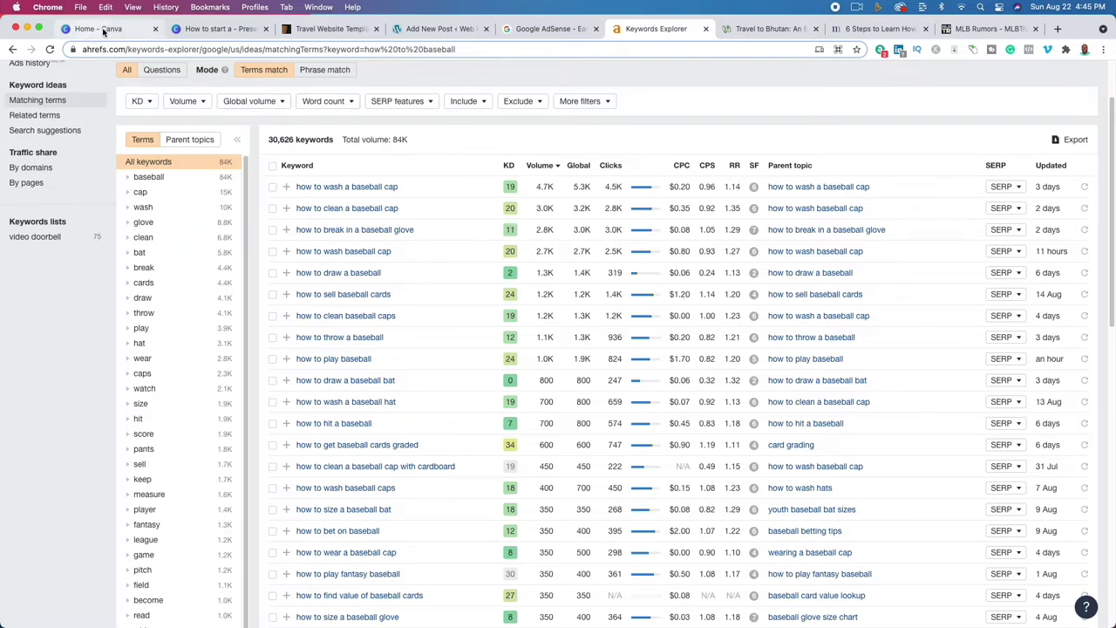
Go back to the Canva 'How to start a...' design and collapse the Elements panel
left_click(223, 31)
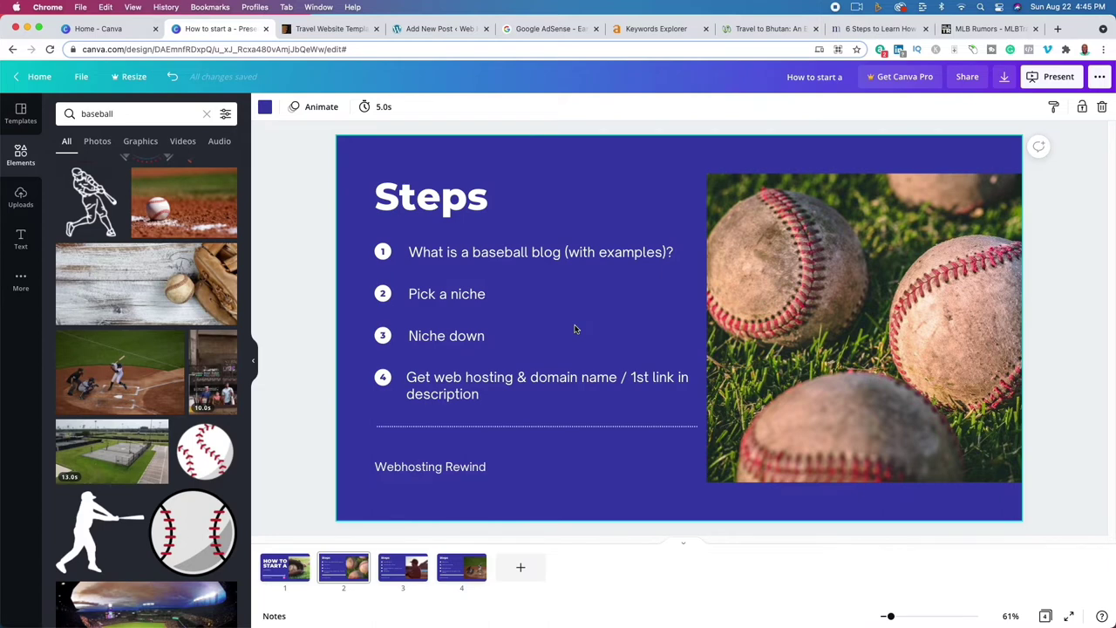
left_click(252, 360)
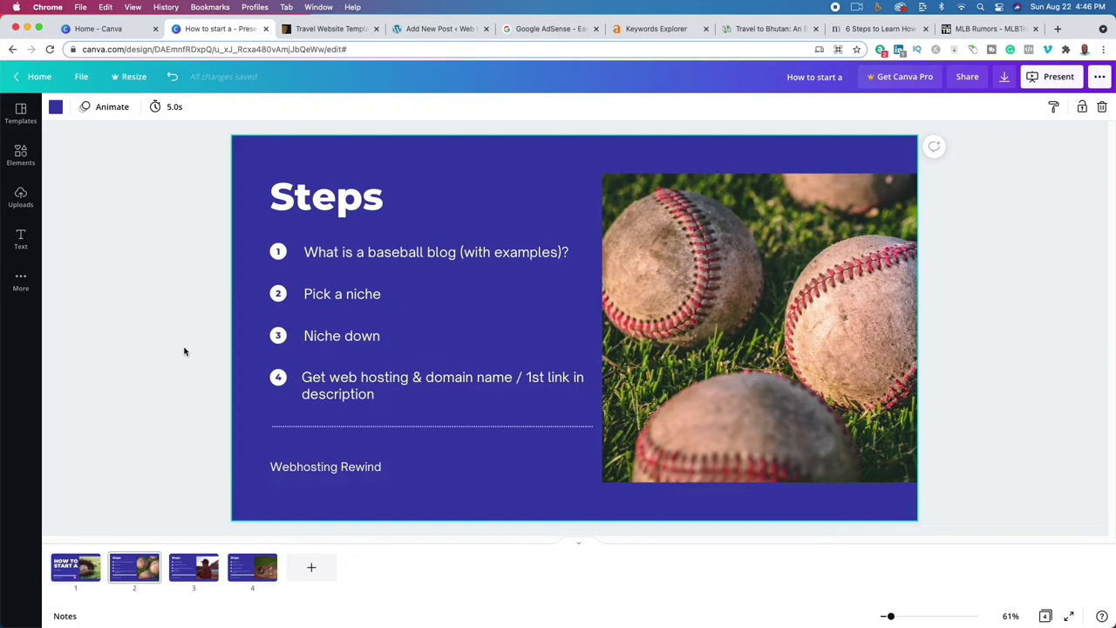
left_click(957, 31)
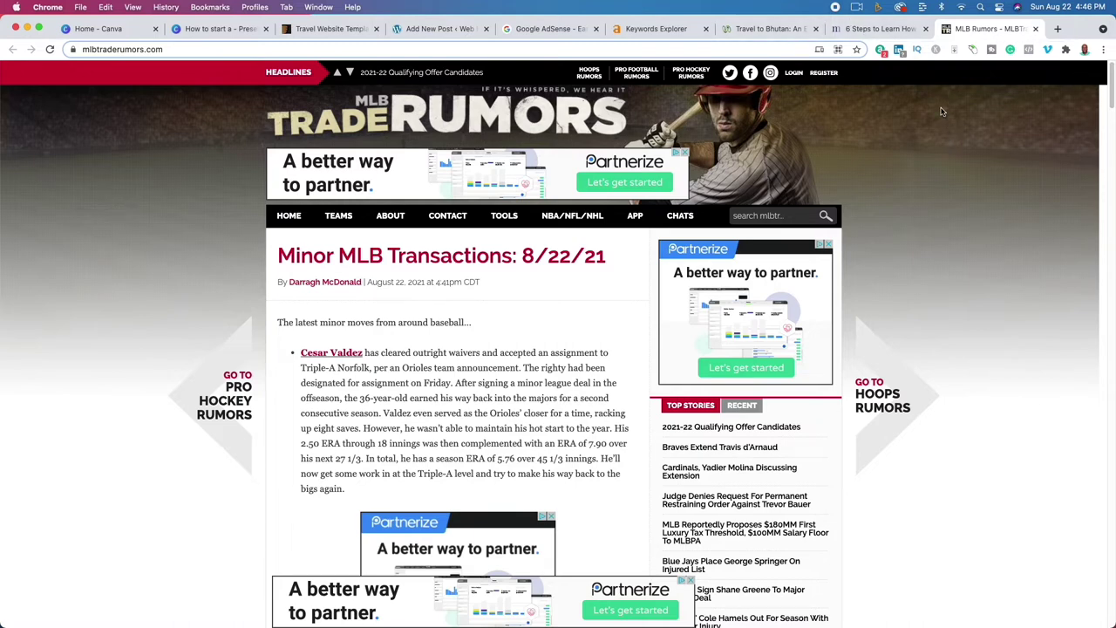
left_click(214, 33)
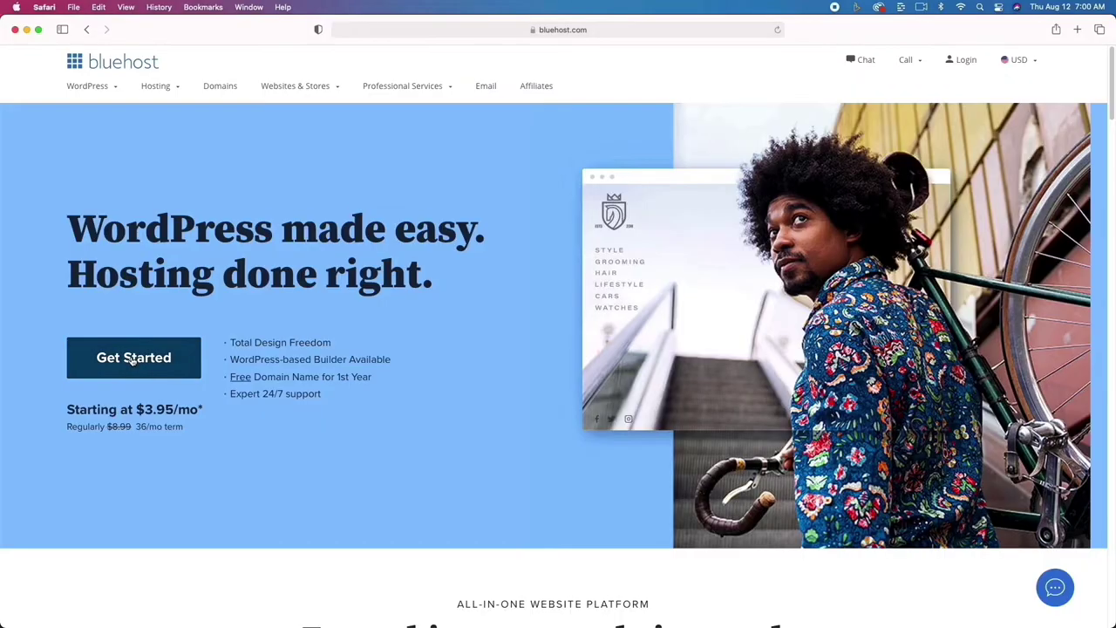
Start the Bluehost sign-up and select the Basic hosting plan
left_click(132, 361)
scroll(131, 361, "down", 3)
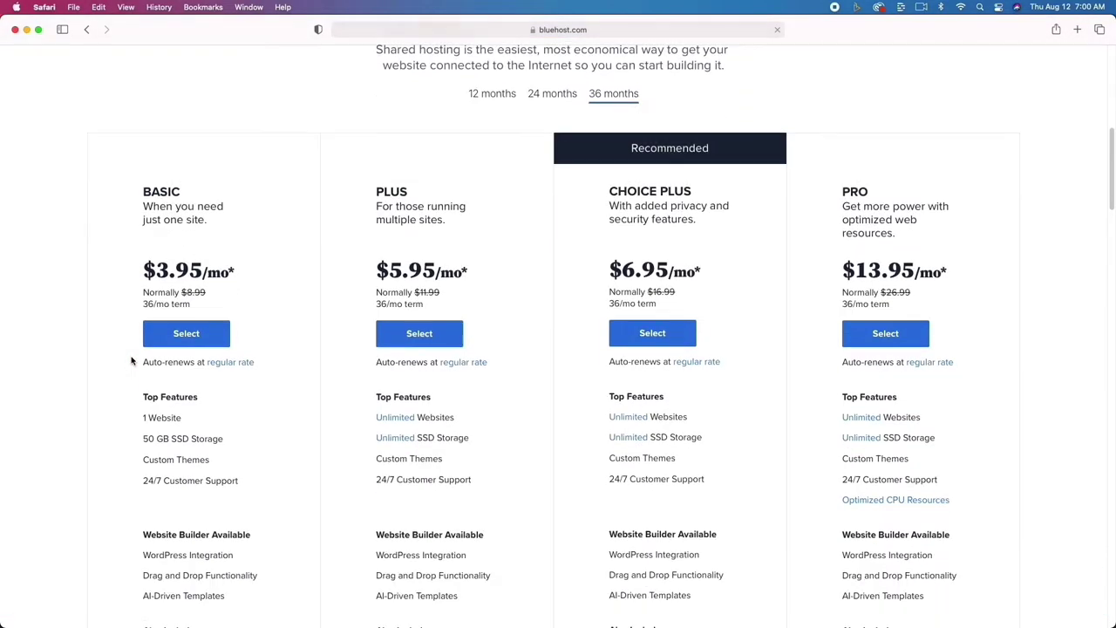
scroll(132, 361, "down", 5)
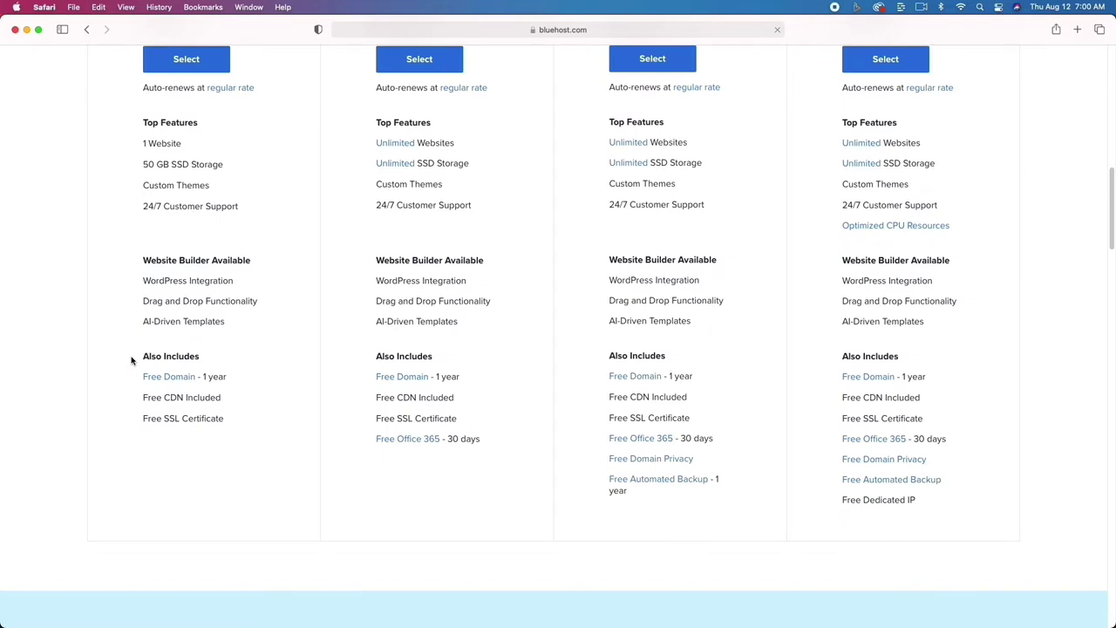
scroll(132, 361, "up", 5)
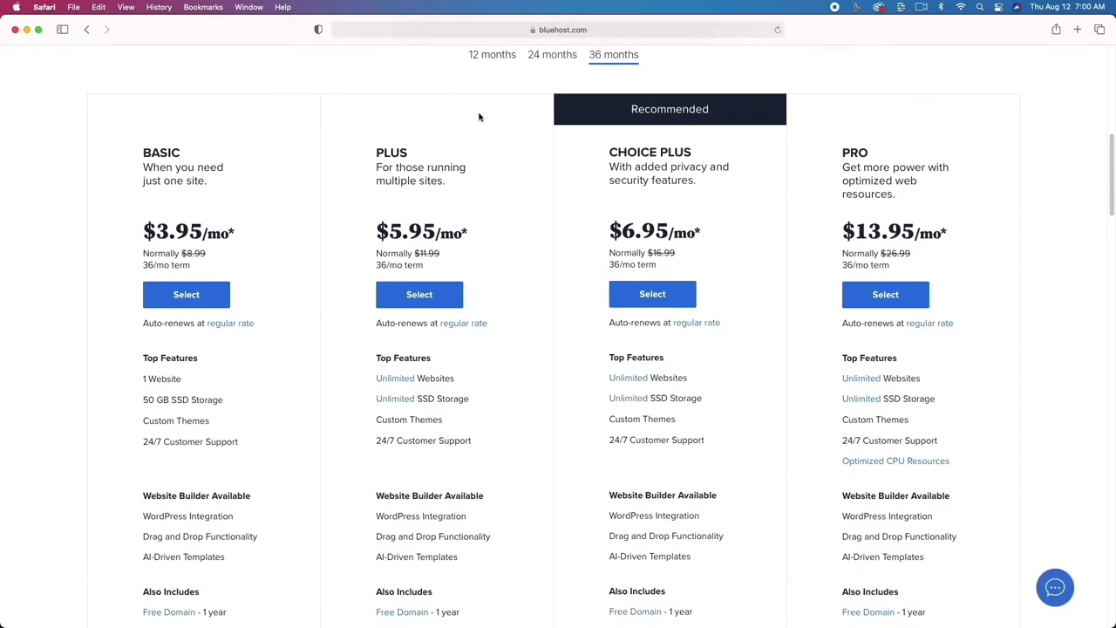
left_click(207, 294)
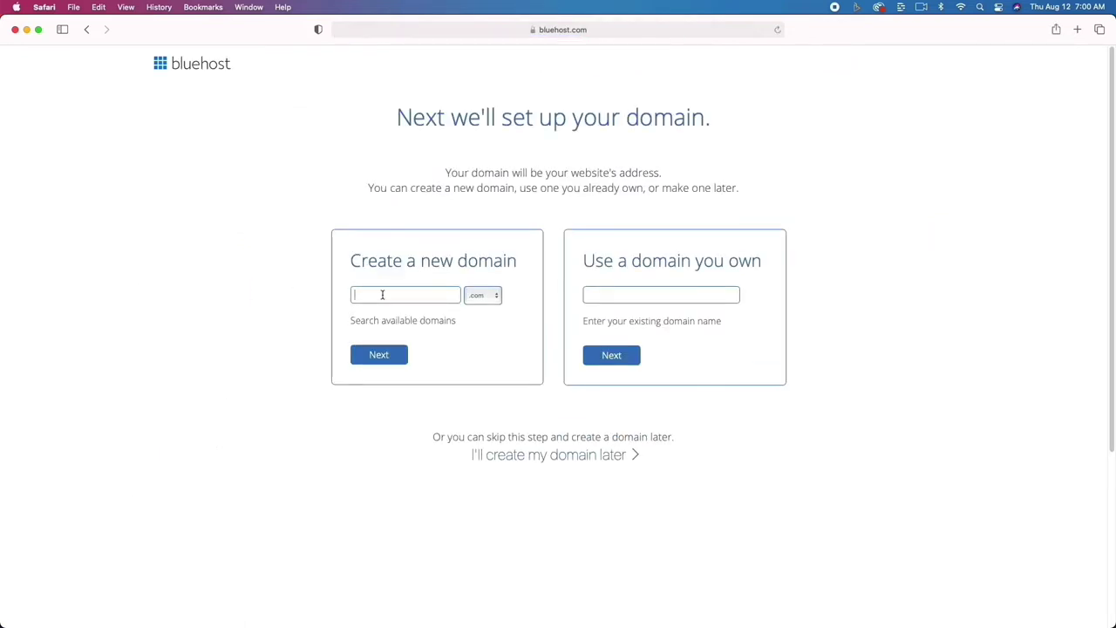
Try webhostingreview.com, then claim the available webhostingrewinds.com domain instead
type("webhostingreview")
left_click(403, 353)
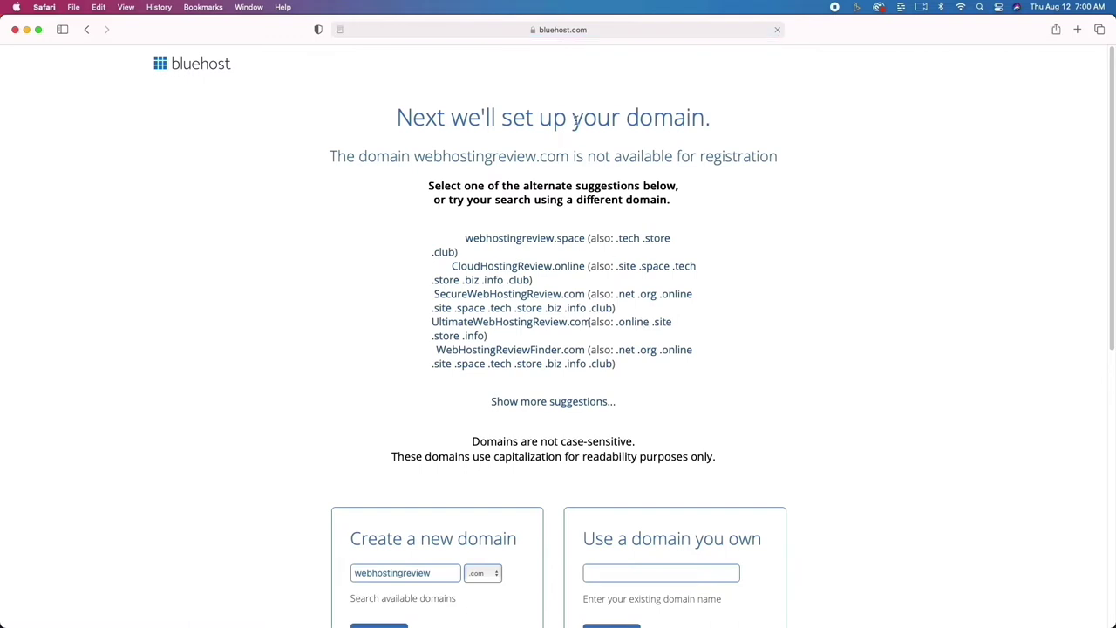
scroll(423, 430, "down", 3)
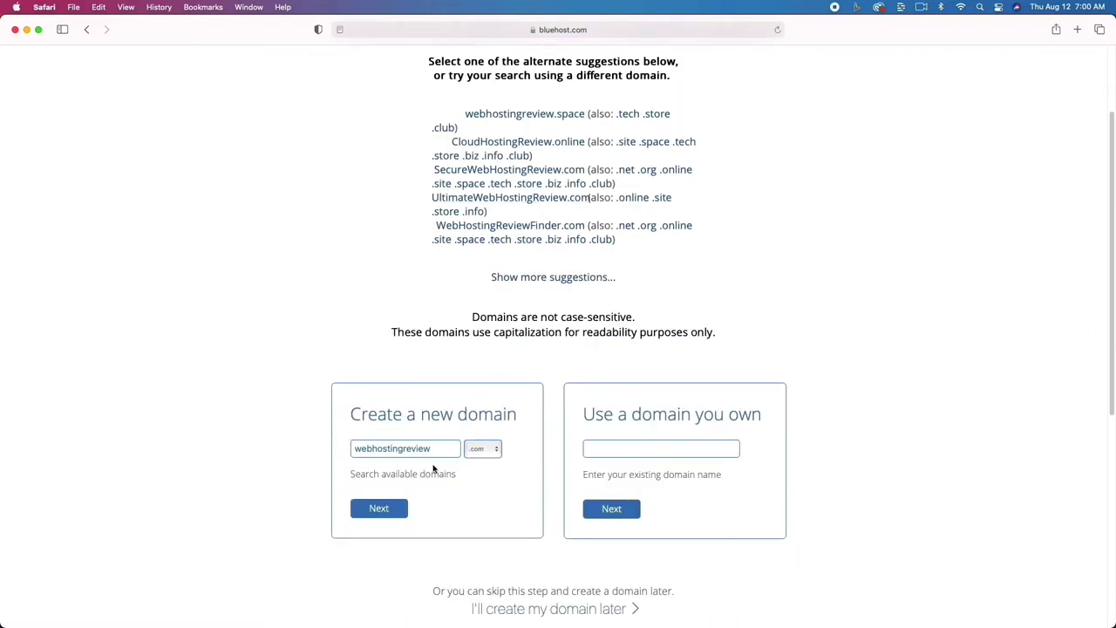
left_click_drag(413, 448, 447, 450)
type("winds")
left_click(387, 508)
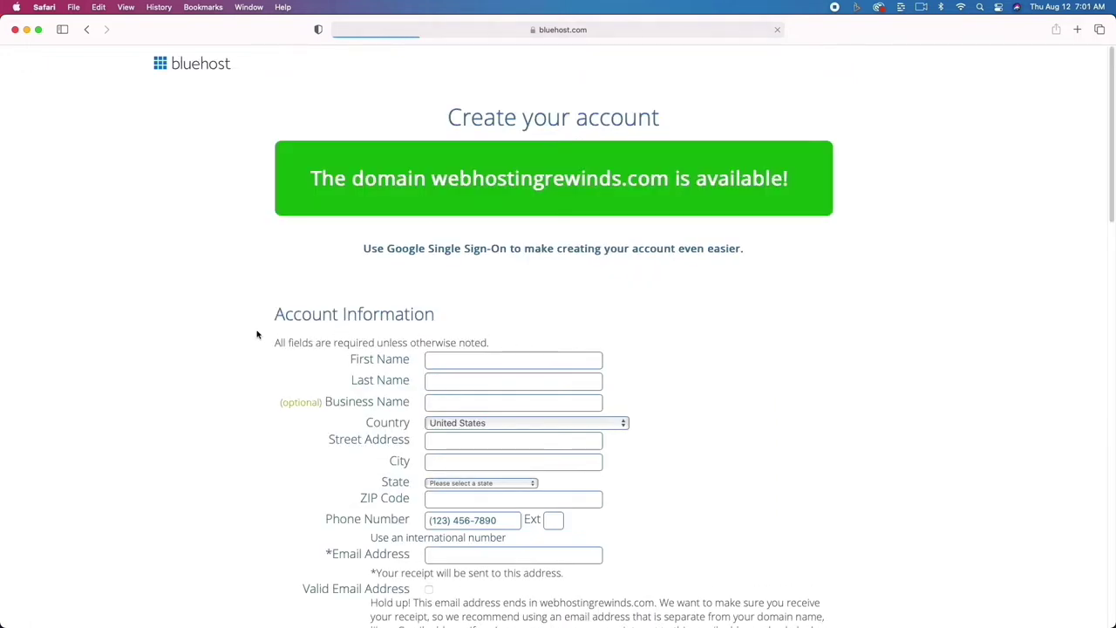
Review the account form, package extras and payment, then submit to reach the Success receipt
scroll(256, 335, "down", 2)
scroll(257, 335, "down", 2)
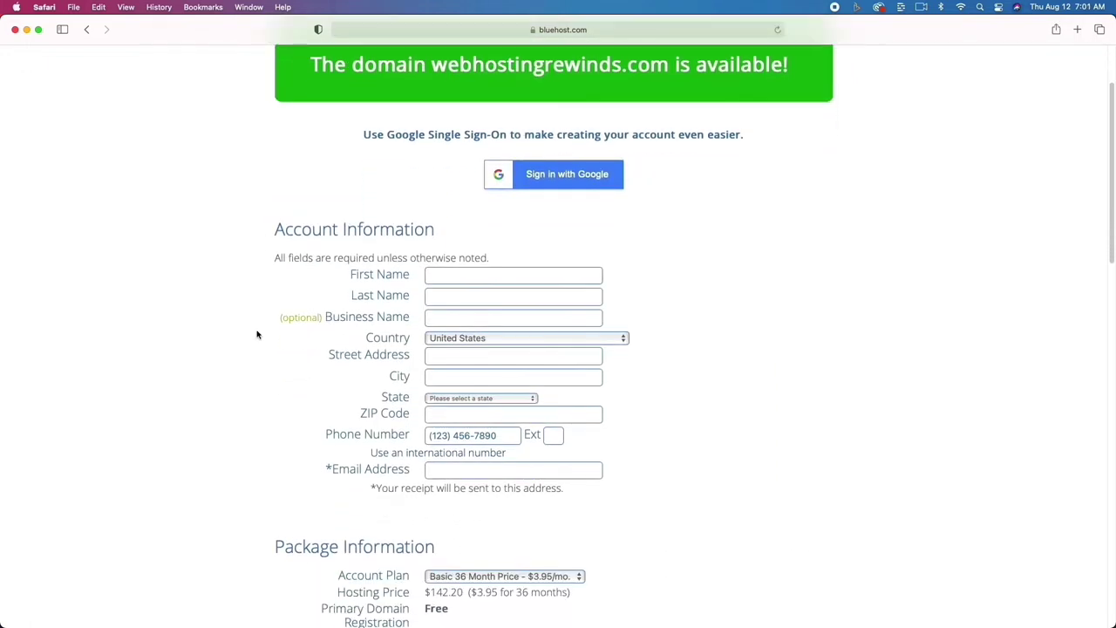
scroll(257, 335, "down", 2)
scroll(256, 335, "down", 5)
scroll(256, 334, "down", 4)
scroll(256, 334, "up", 14)
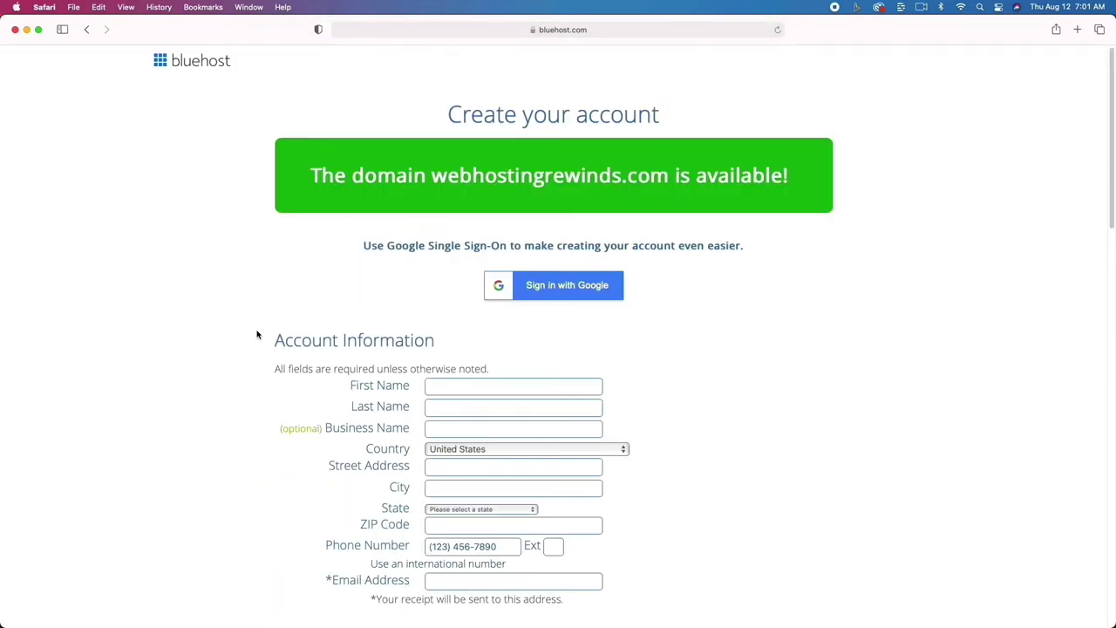
scroll(256, 335, "down", 4)
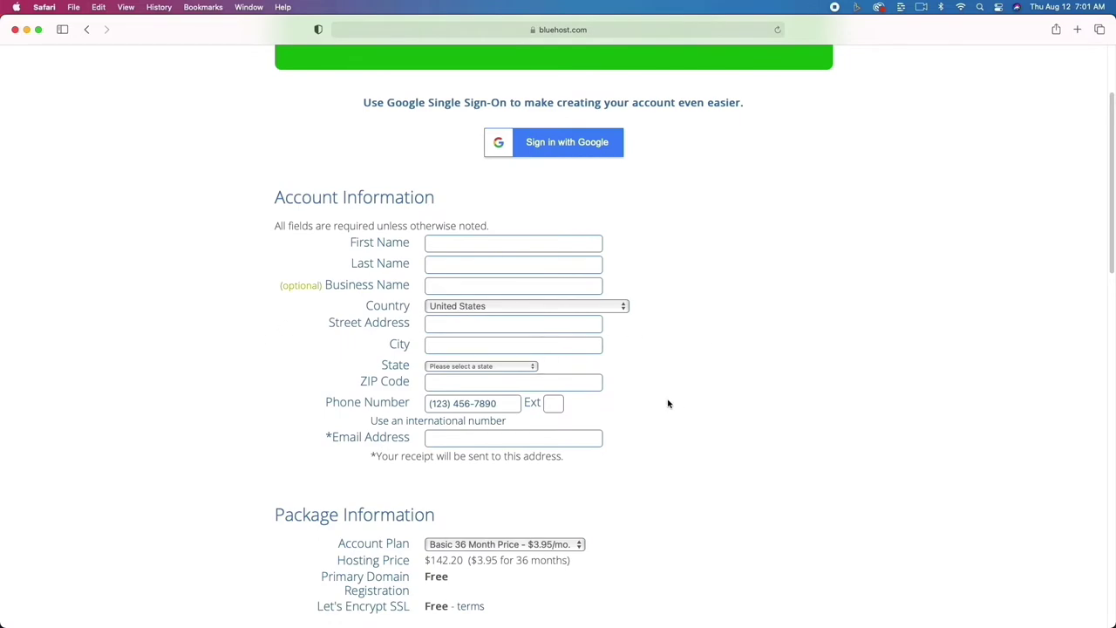
scroll(668, 403, "down", 8)
scroll(669, 403, "down", 3)
scroll(669, 403, "down", 1)
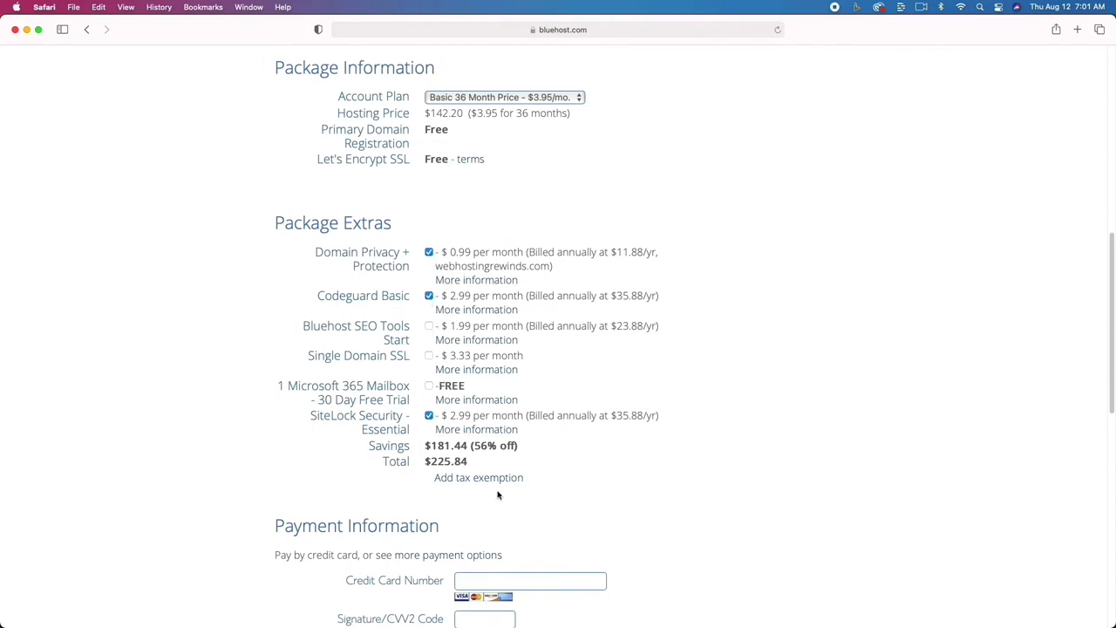
scroll(497, 510, "down", 6)
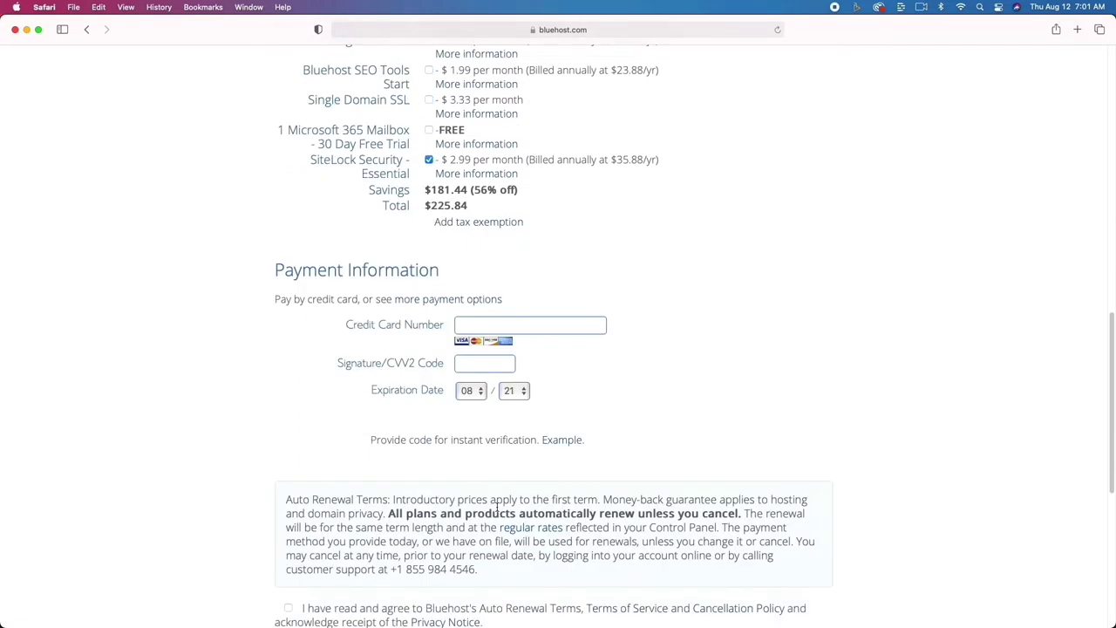
scroll(496, 508, "down", 3)
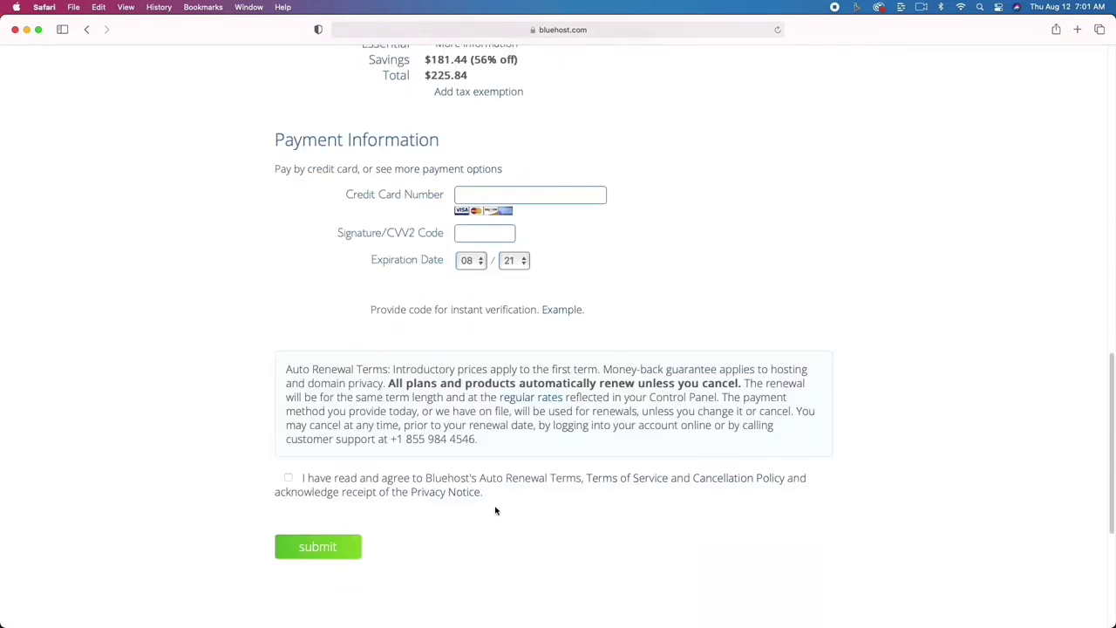
scroll(495, 510, "up", 17)
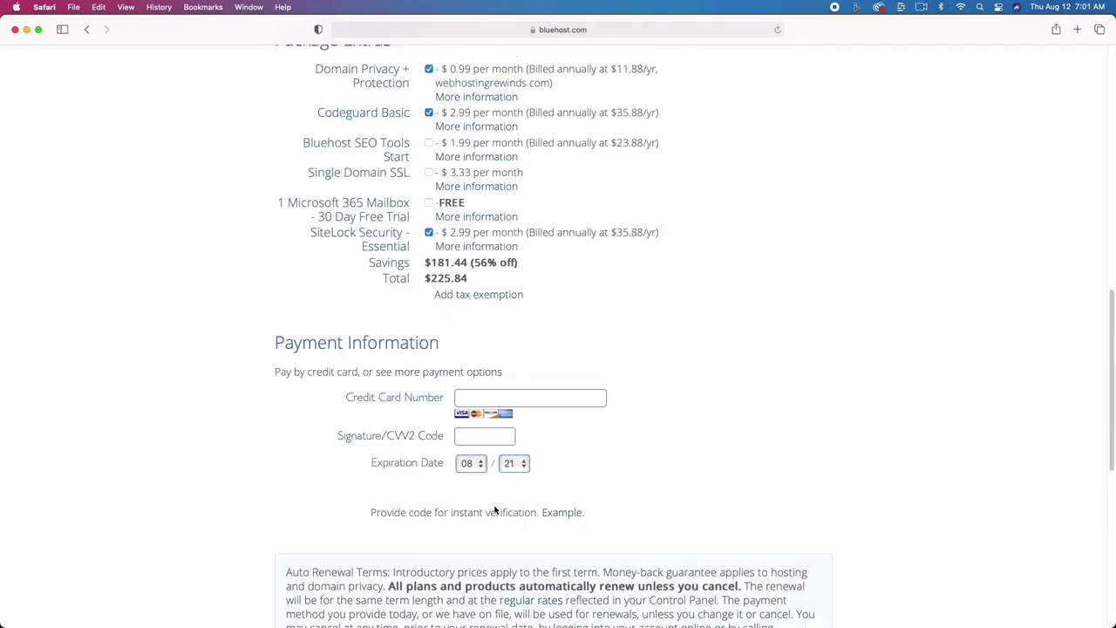
scroll(495, 510, "up", 5)
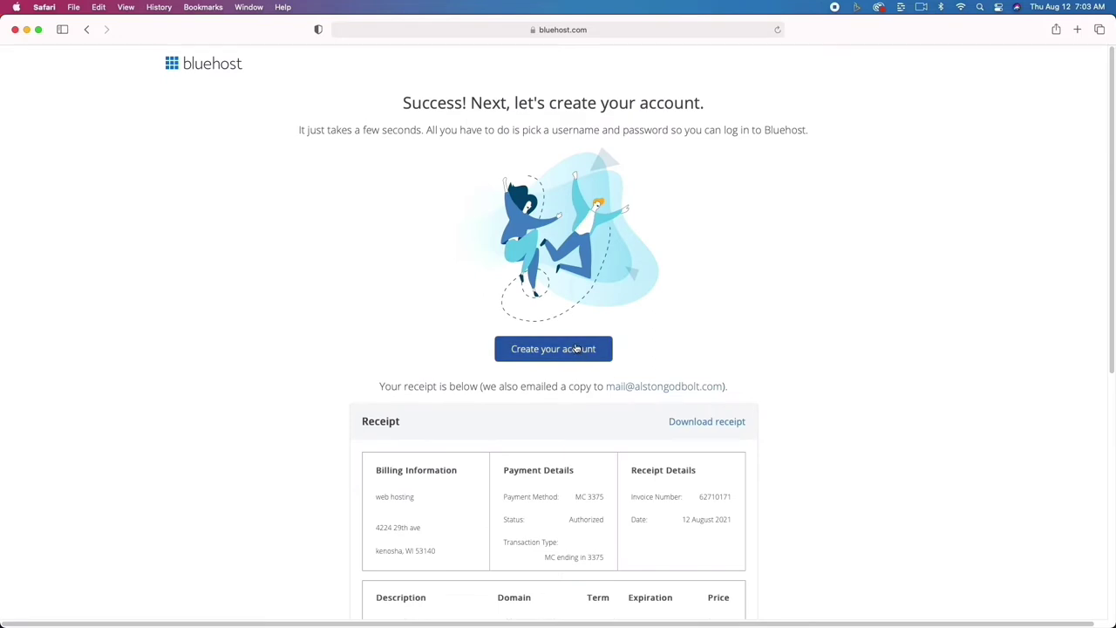
Enter and confirm an account password, accept the terms, and create the account
left_click(574, 348)
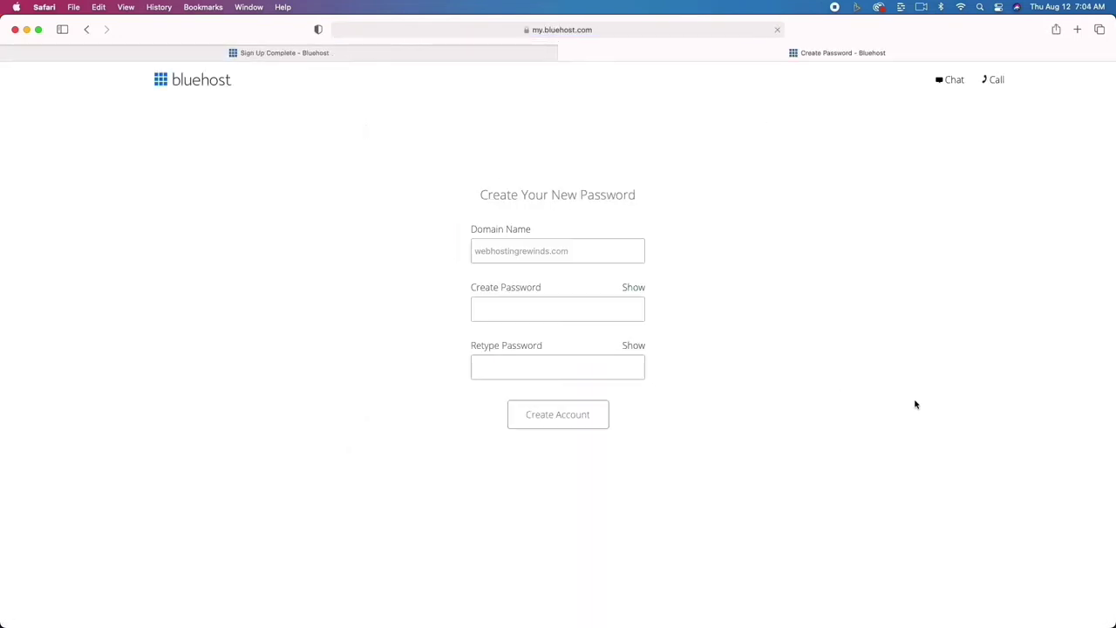
left_click(558, 314)
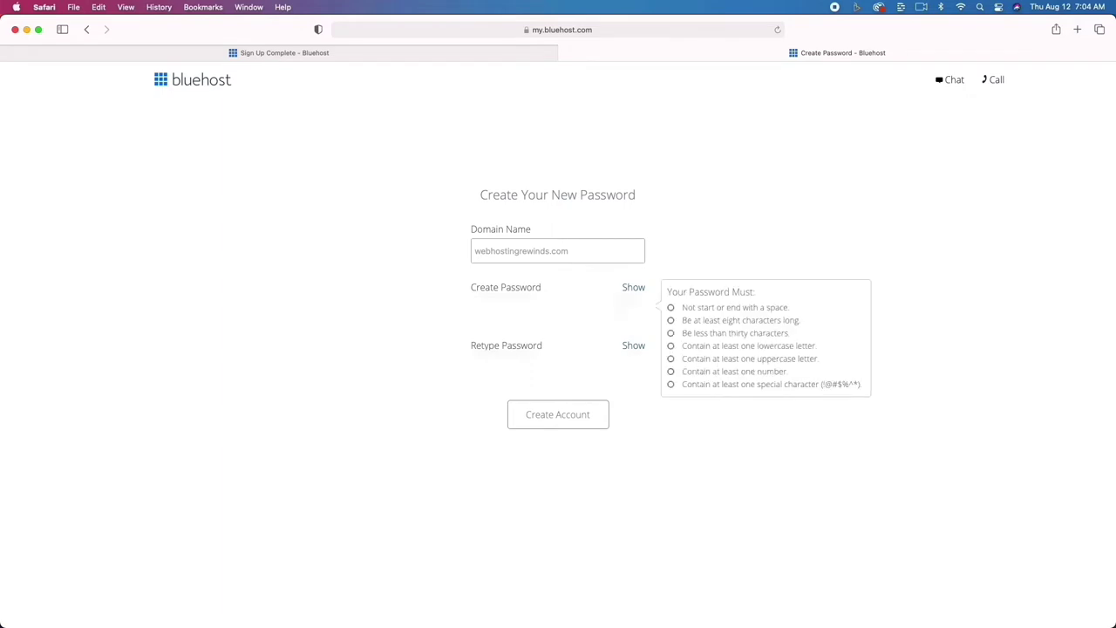
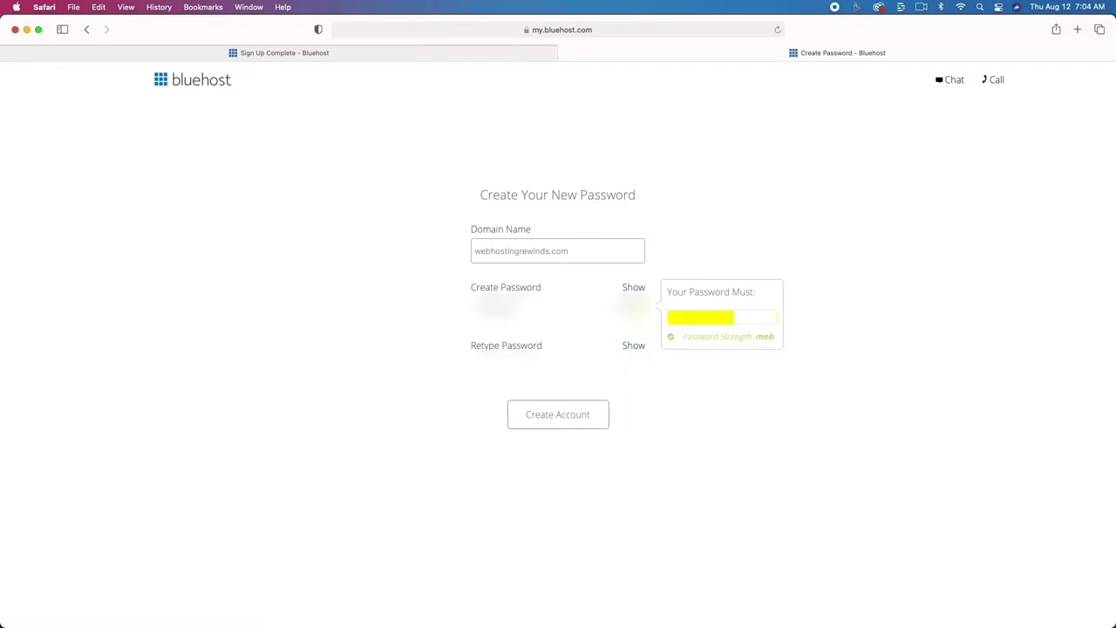
key("Tab")
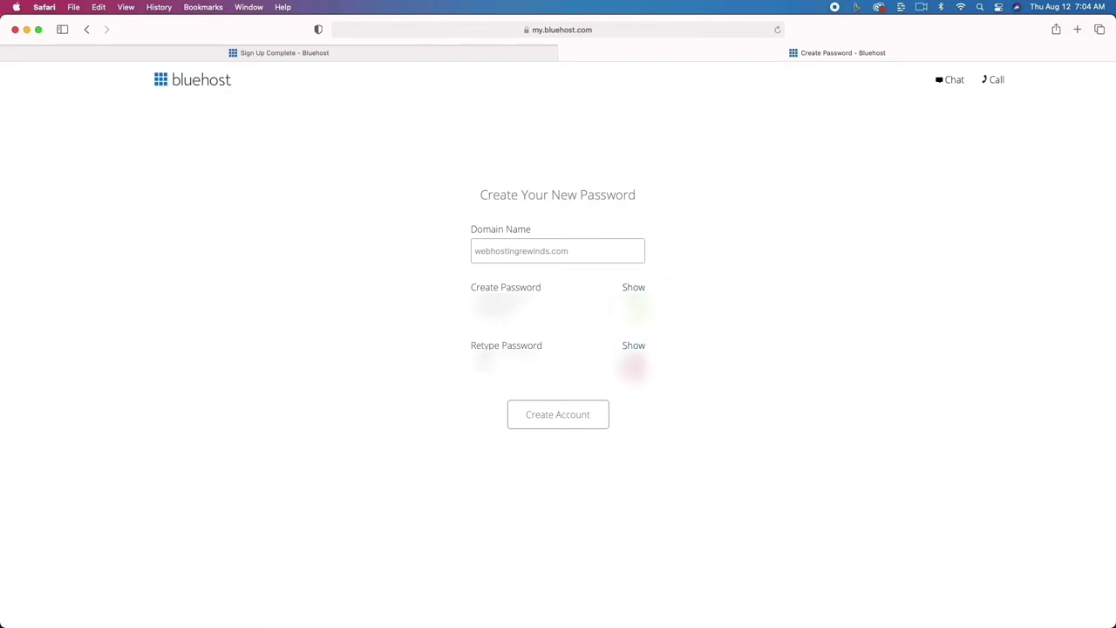
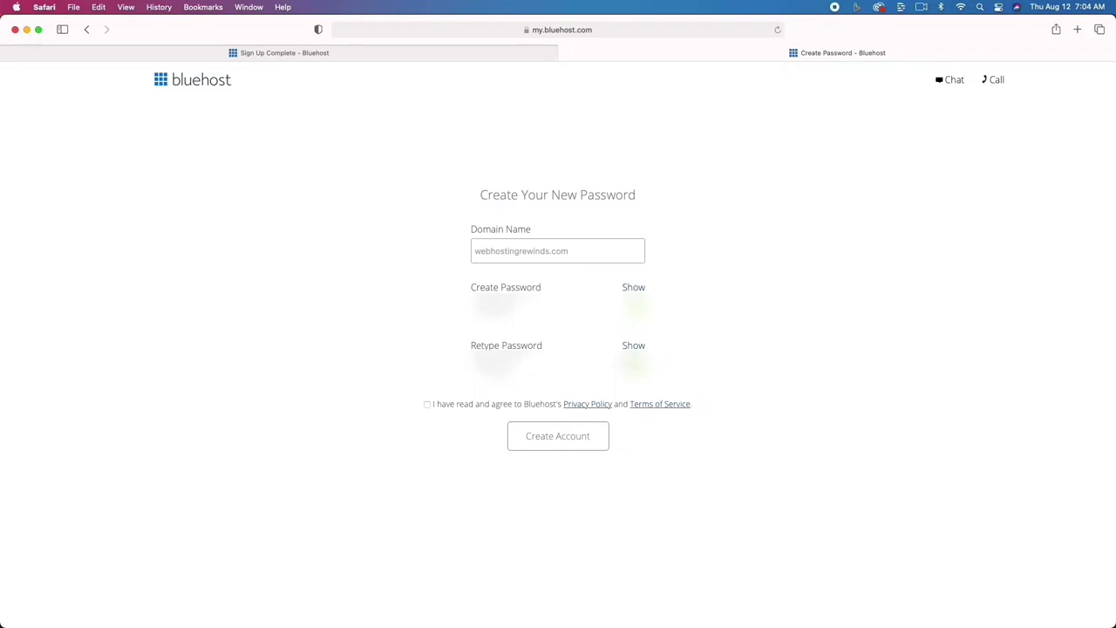
left_click(427, 403)
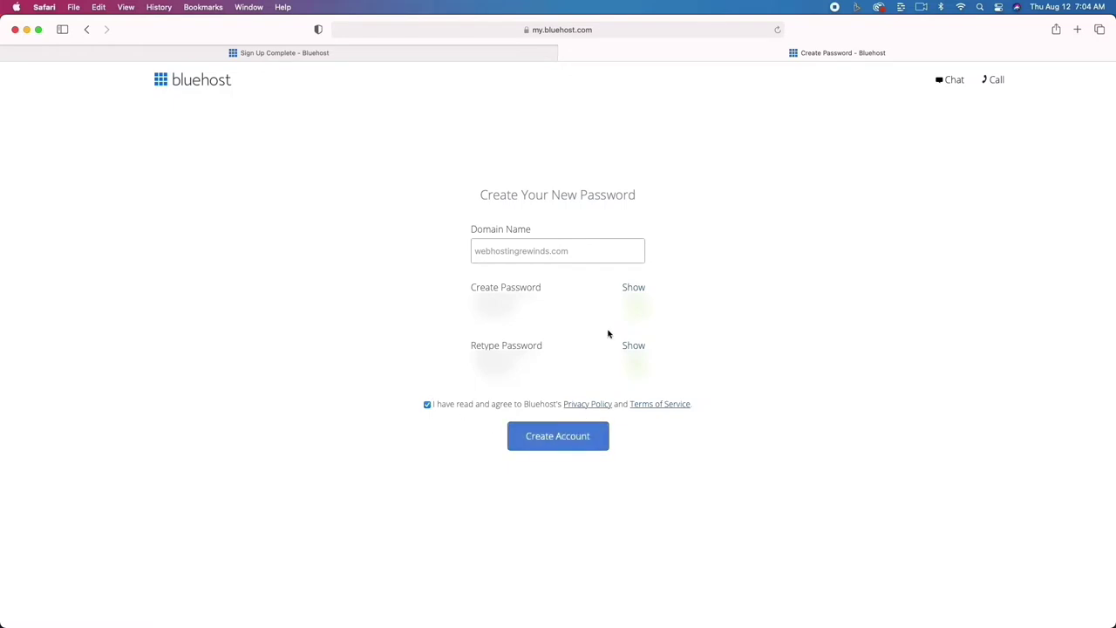
left_click(558, 446)
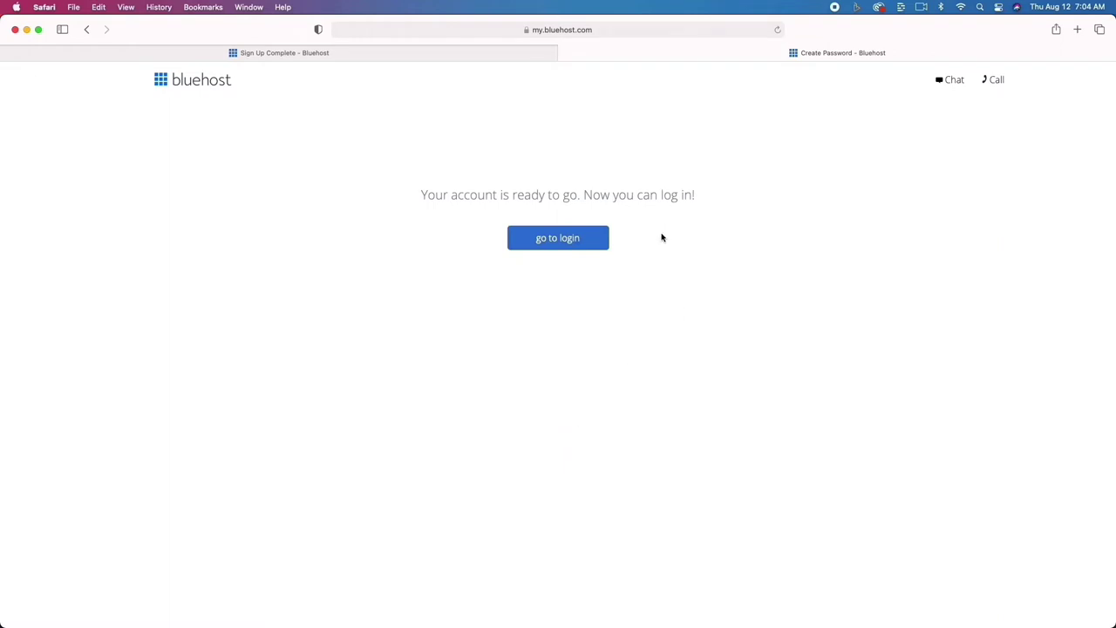
Log in to the new Bluehost account with its password, declining browser password saving
left_click(559, 239)
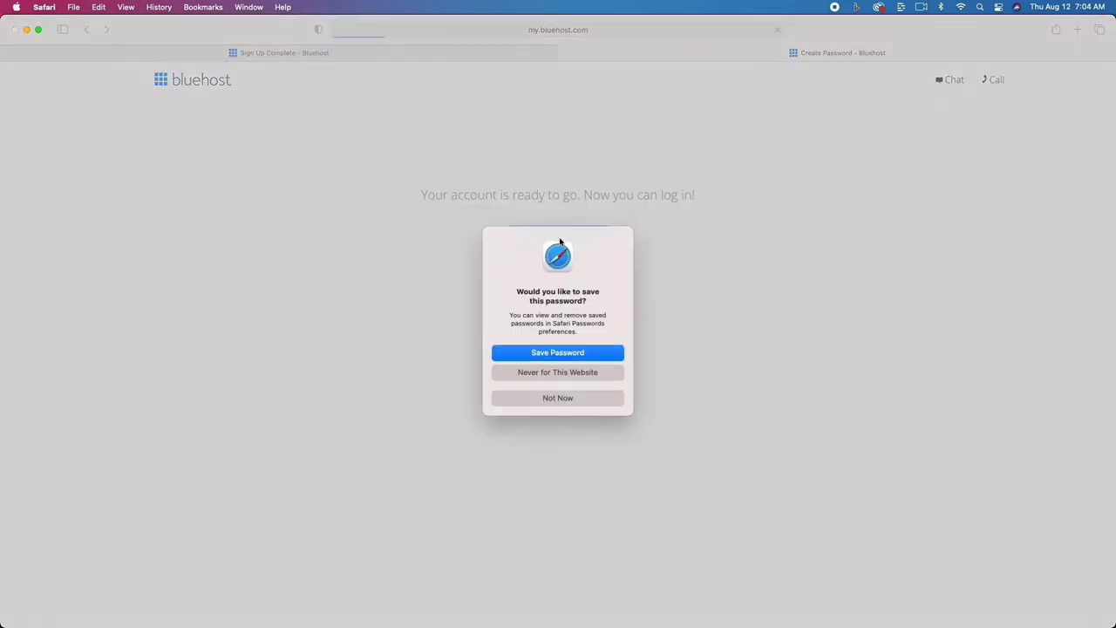
left_click(574, 399)
left_click(568, 383)
type("••••••••")
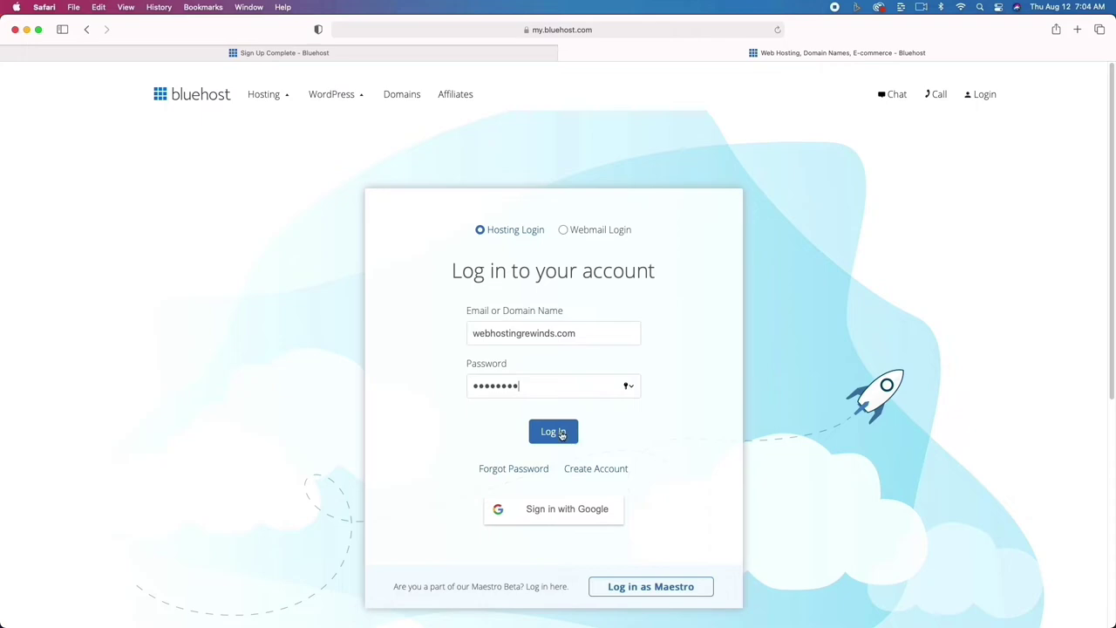
left_click(561, 433)
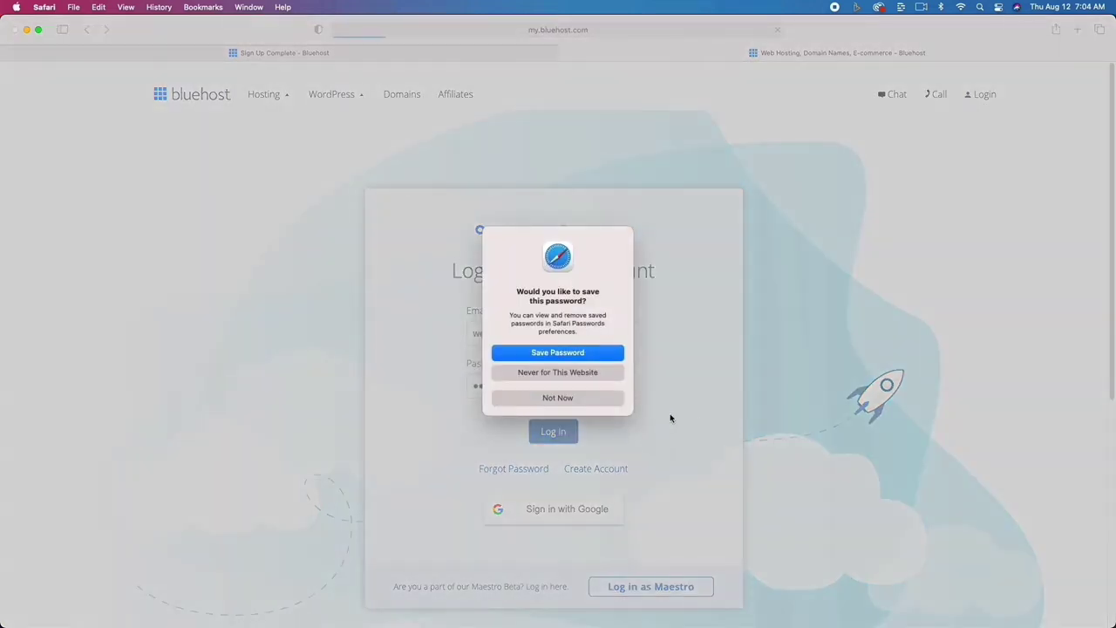
left_click(585, 397)
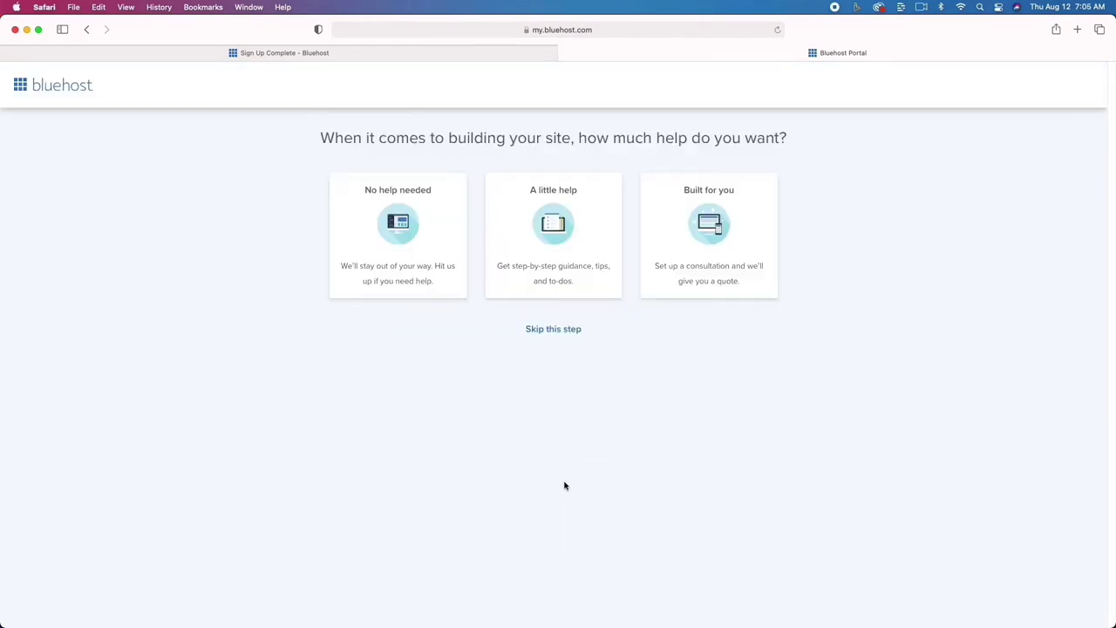
Choose no guided help and skip the site-type and website-comfort questions
left_click(396, 234)
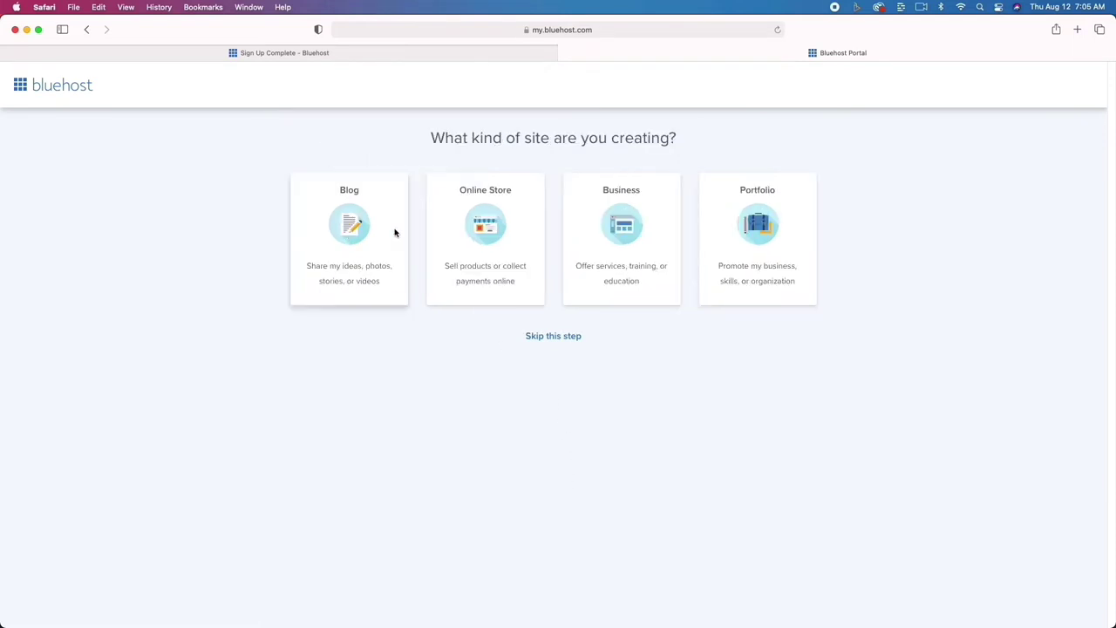
left_click(548, 337)
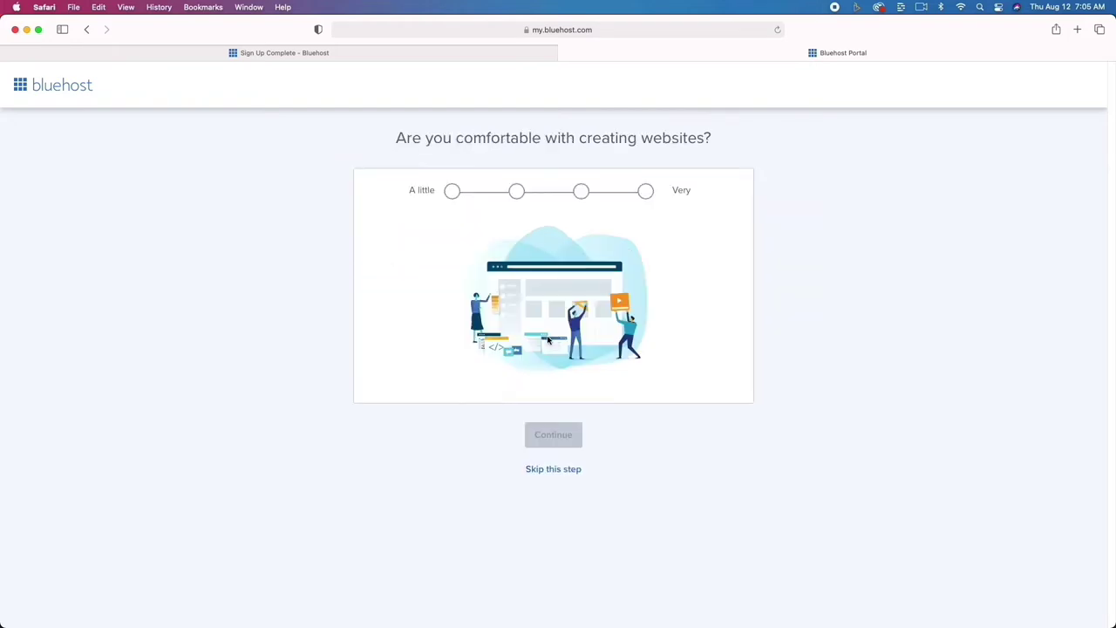
left_click(568, 470)
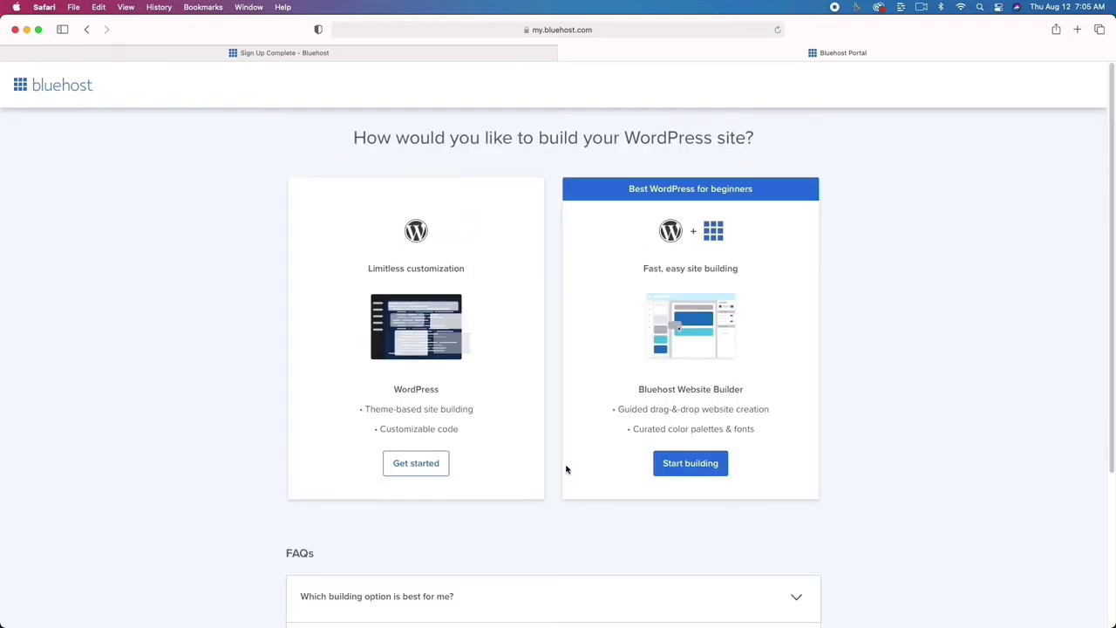
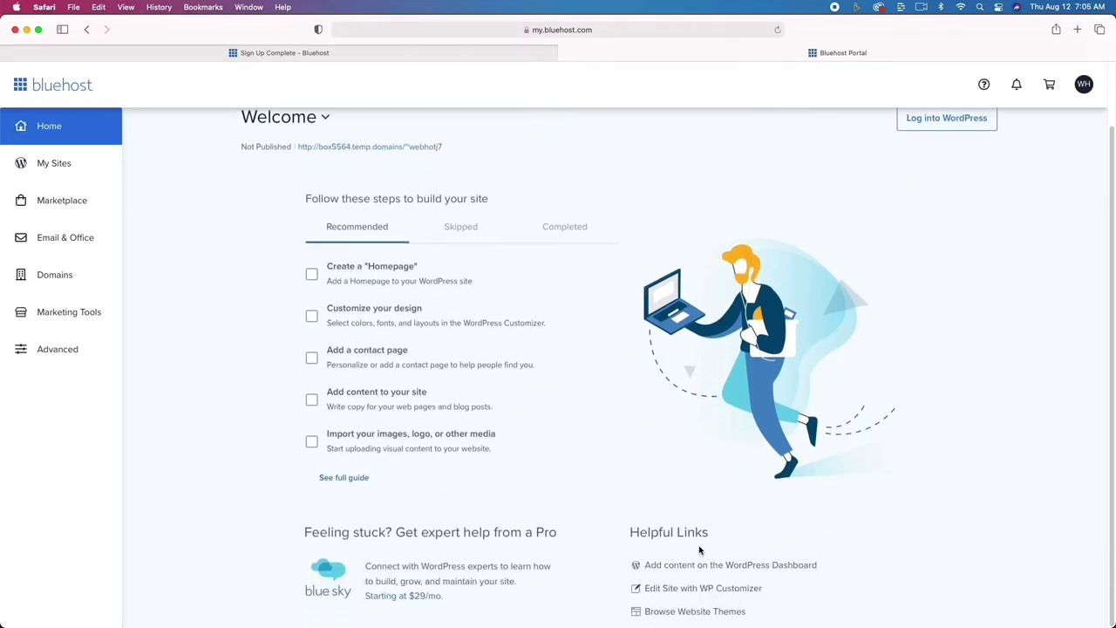
Log into the new site's WordPress admin from the Bluehost Home dashboard
scroll(699, 549, "up", 2)
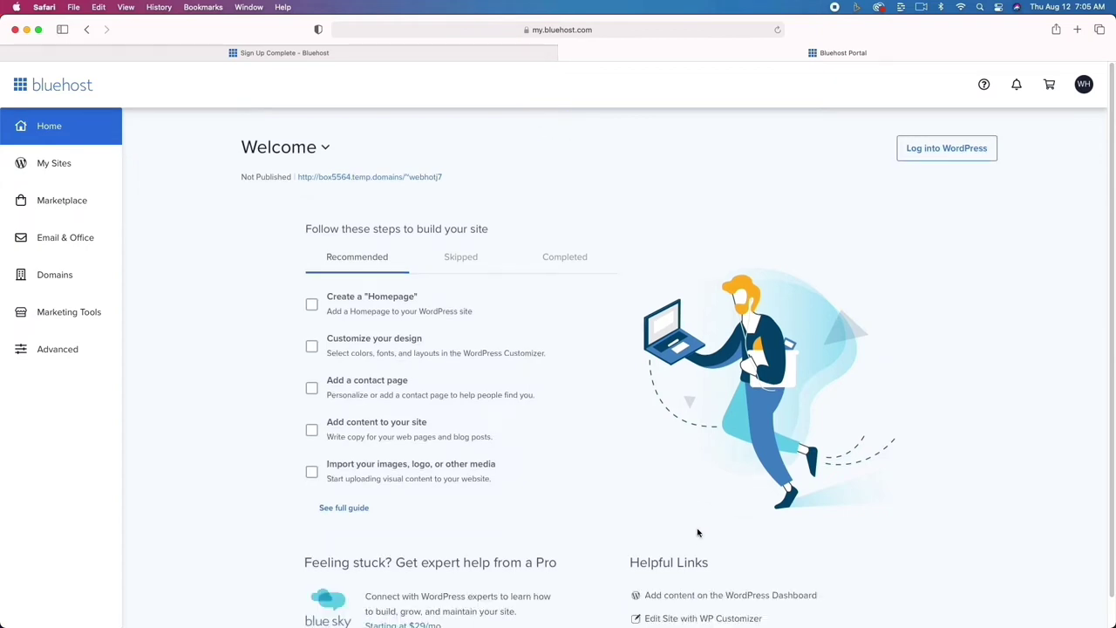
left_click(968, 149)
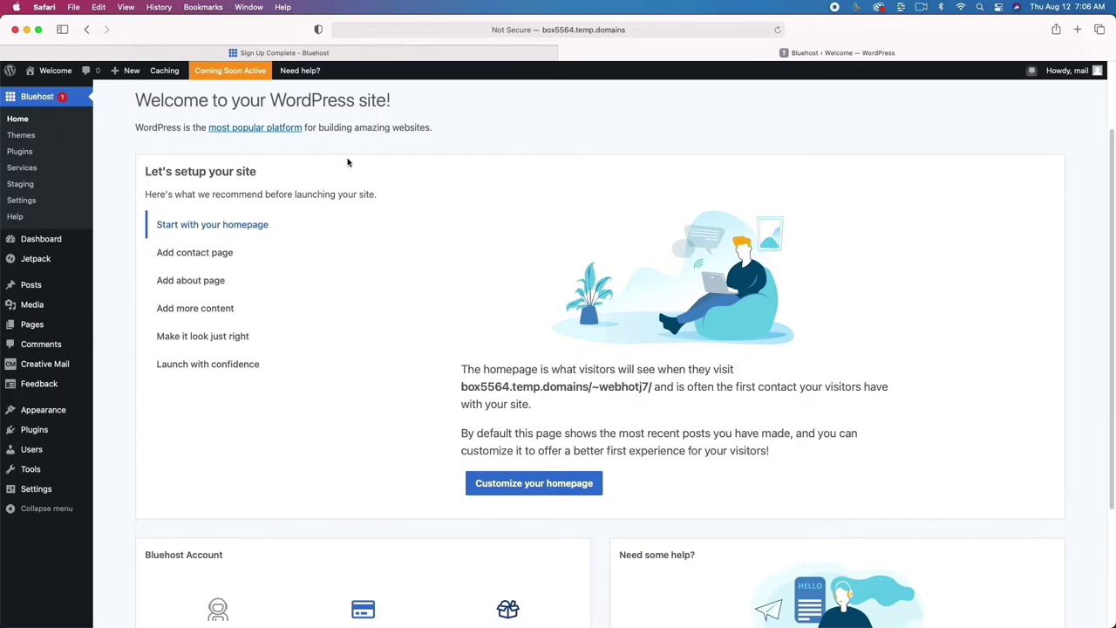
Preview the public front page, return to the admin, view Bluehost Staging, then go to Plugins
left_click(50, 74)
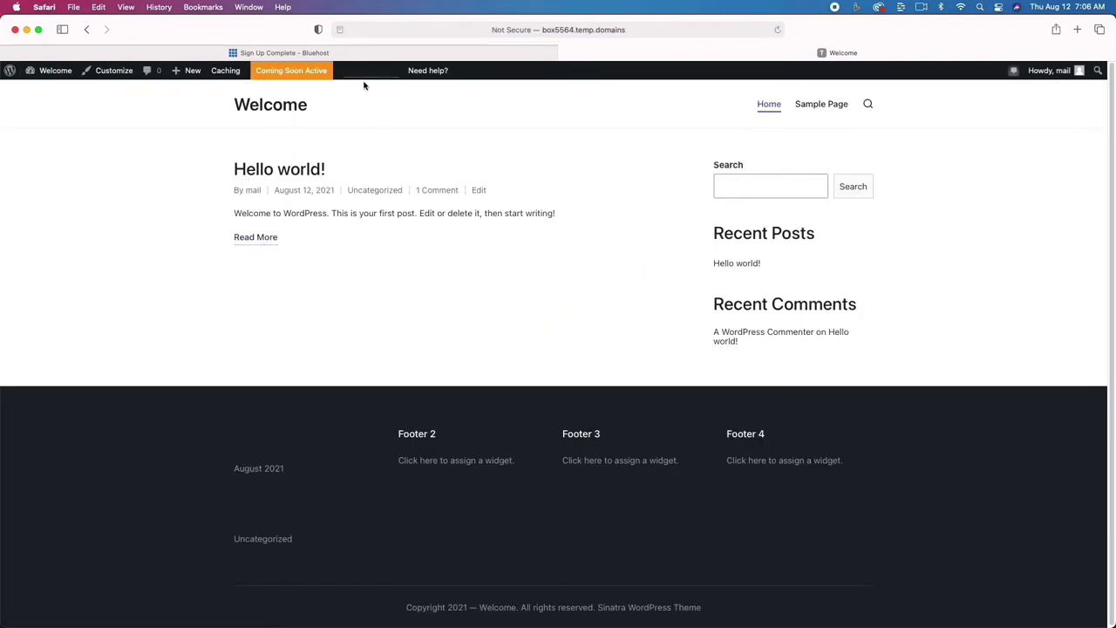
left_click(86, 30)
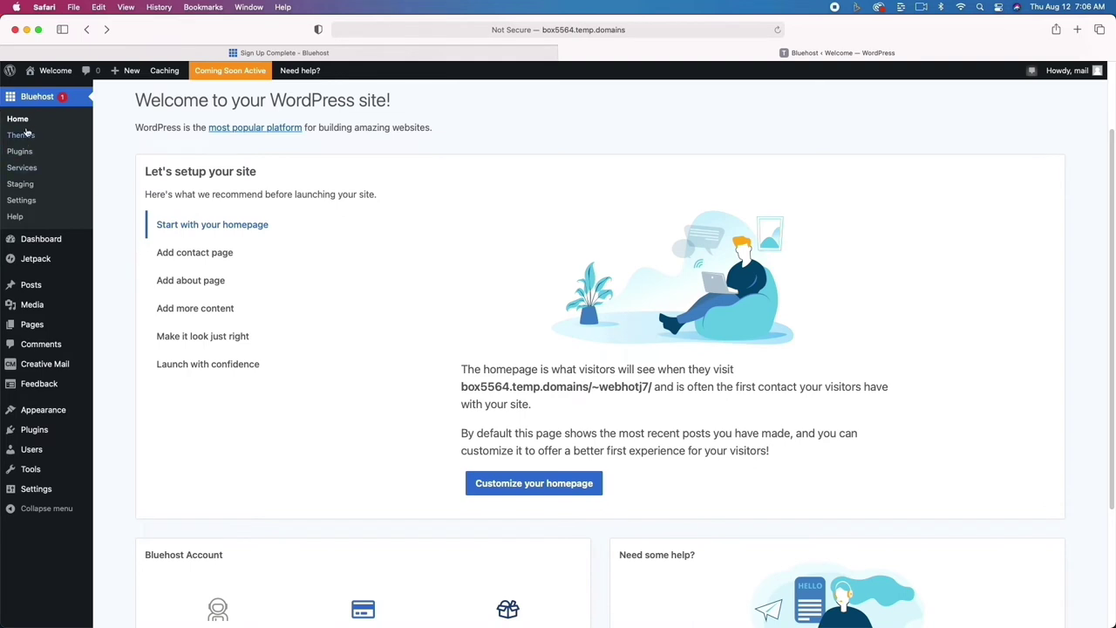
left_click(20, 184)
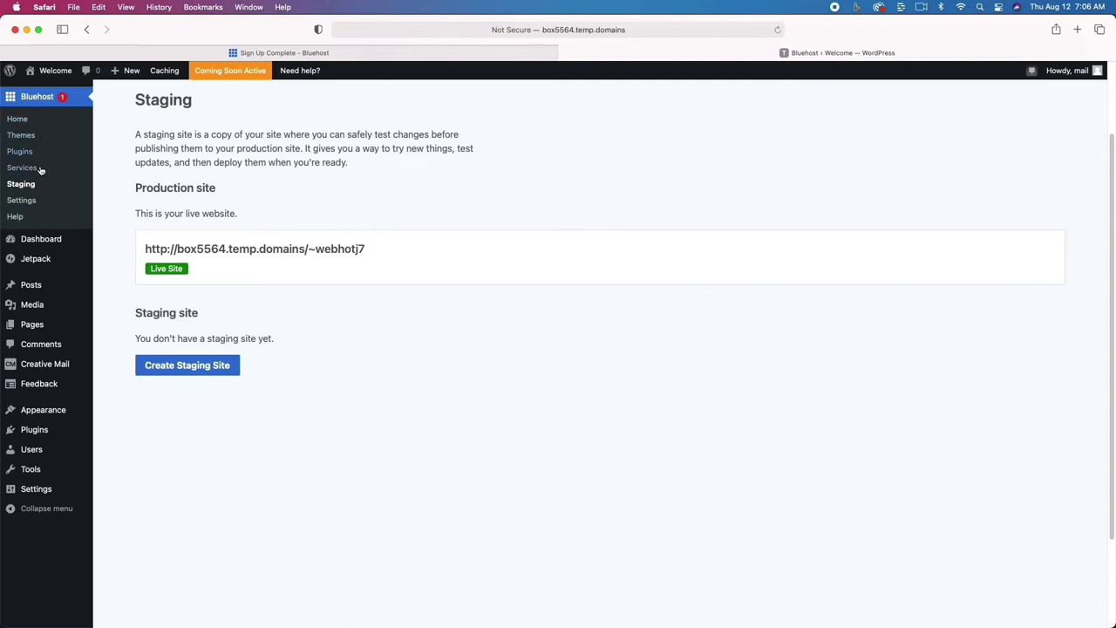
left_click(33, 431)
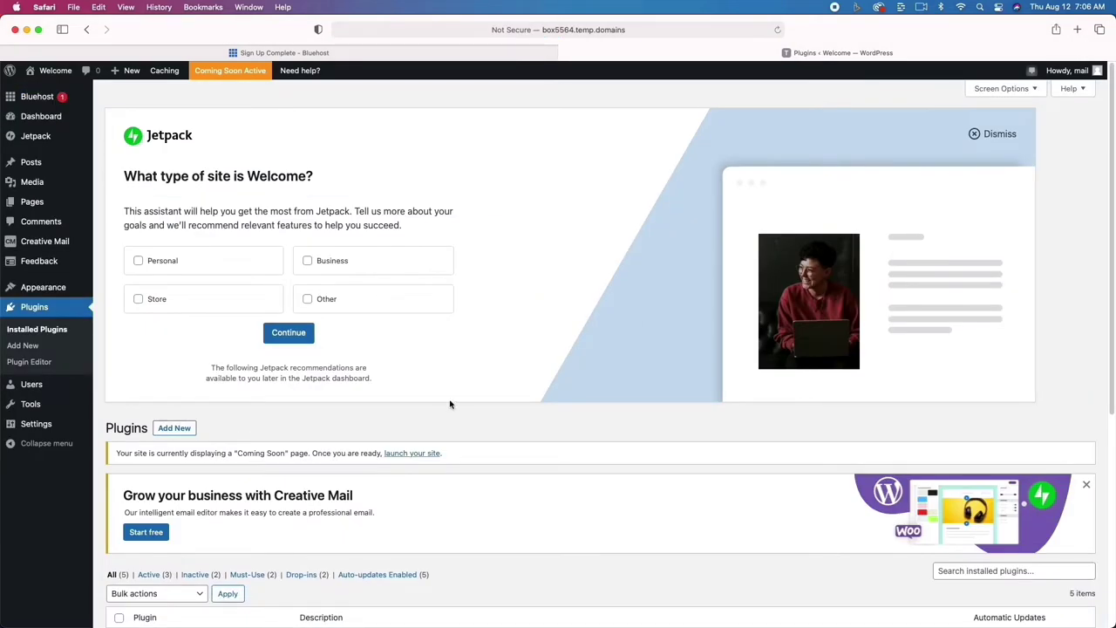
Bulk-deactivate the Bluehost and Creative Mail by Constant Contact plugins
scroll(447, 403, "down", 8)
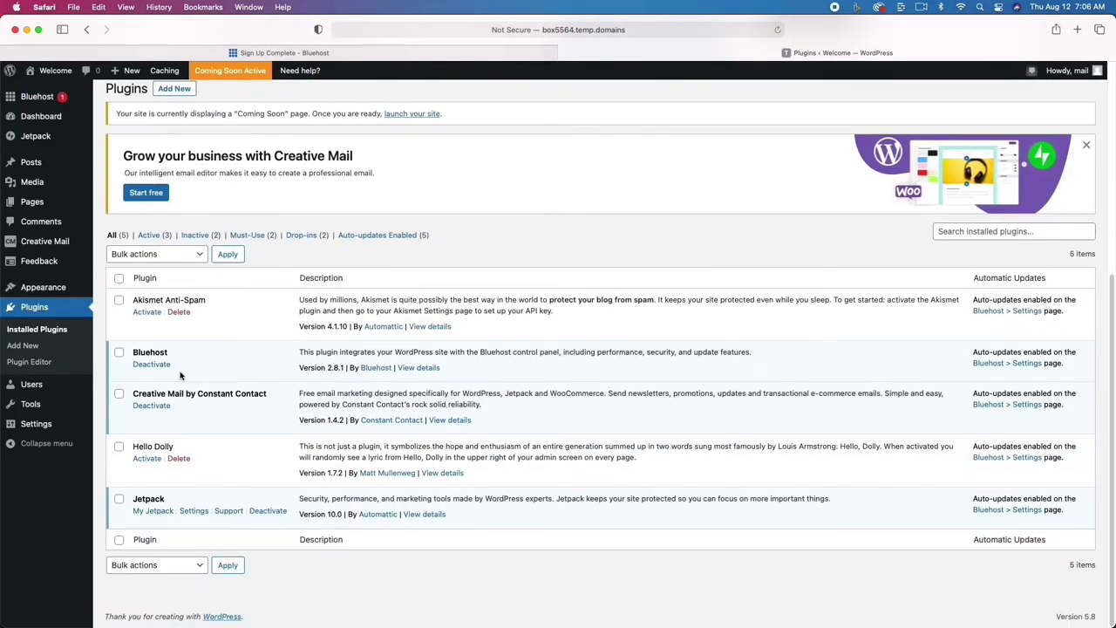
left_click(118, 353)
left_click(119, 394)
left_click(176, 253)
left_click(175, 278)
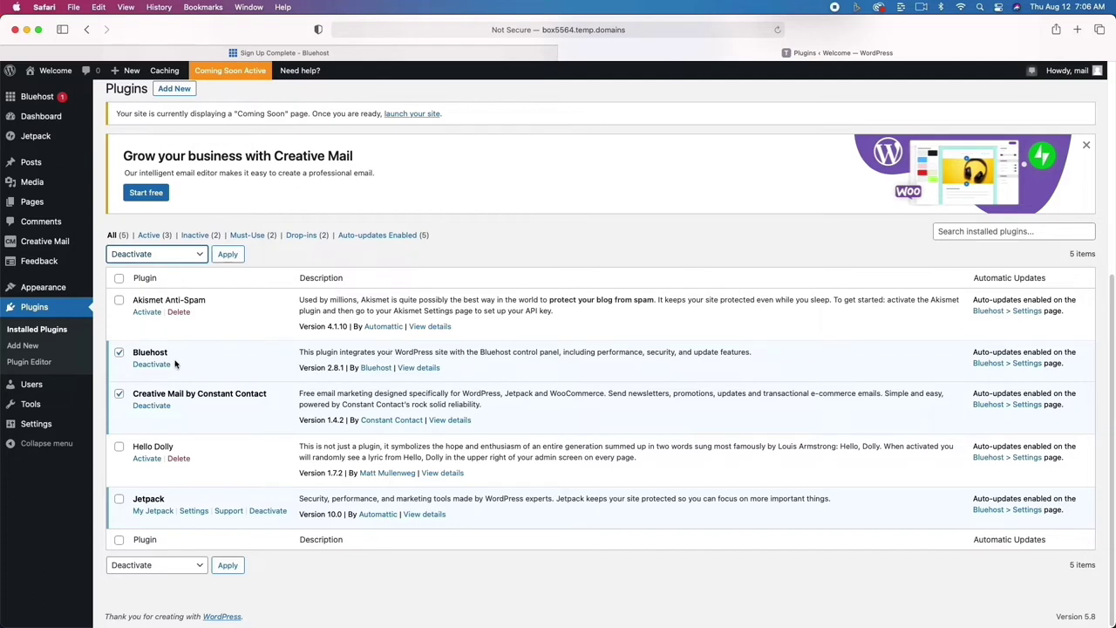
left_click(227, 255)
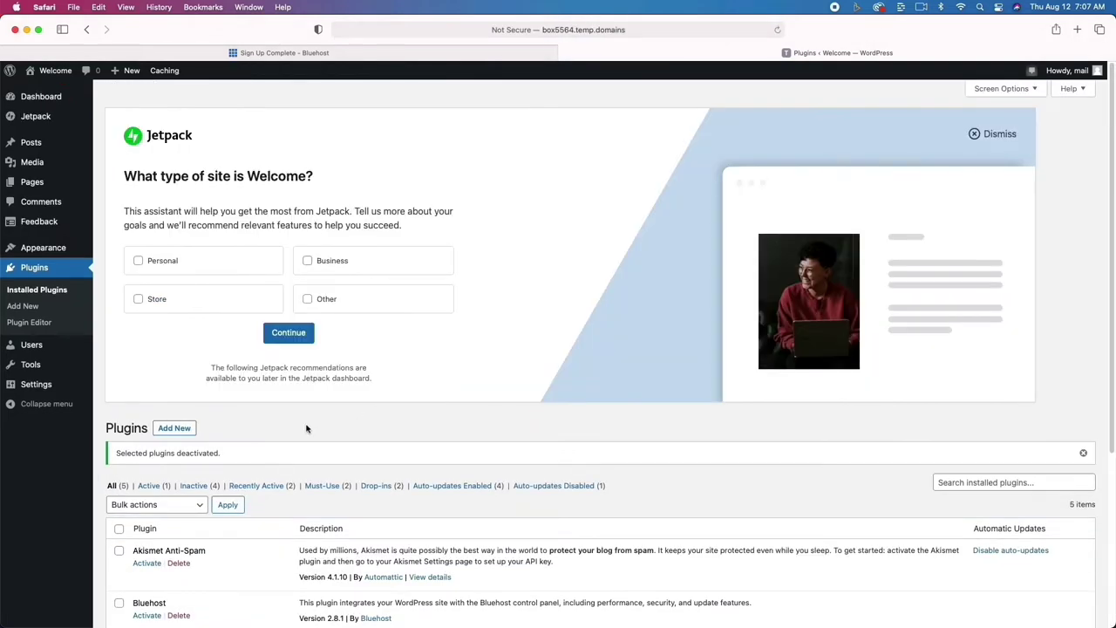
Delete Akismet Anti-Spam, Bluehost, Creative Mail and Hello Dolly, confirming each deletion
scroll(306, 428, "down", 5)
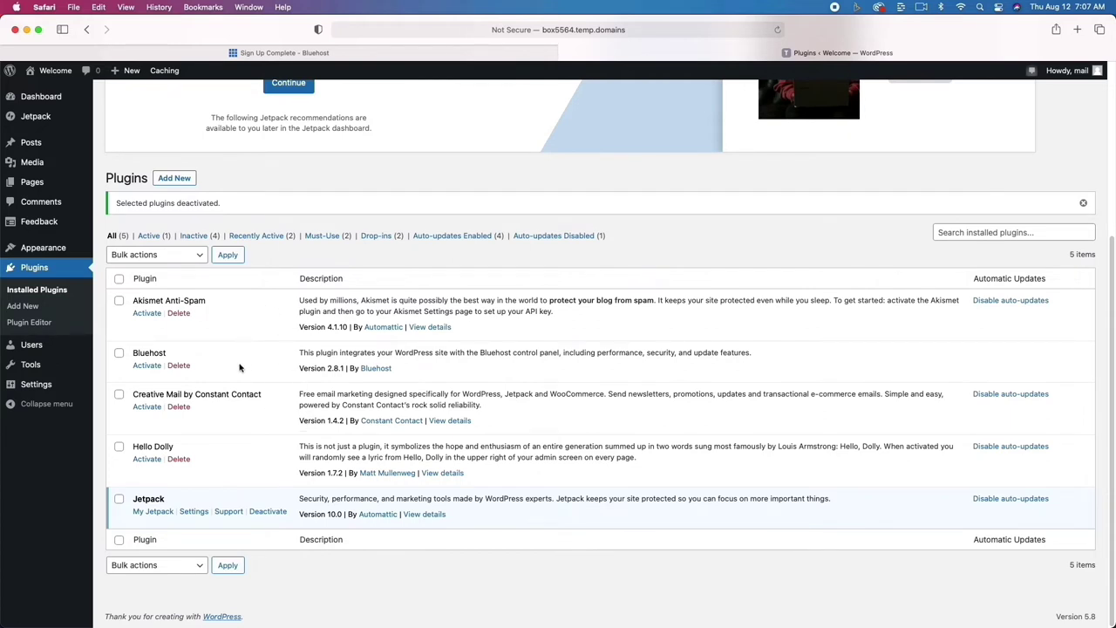
left_click(178, 313)
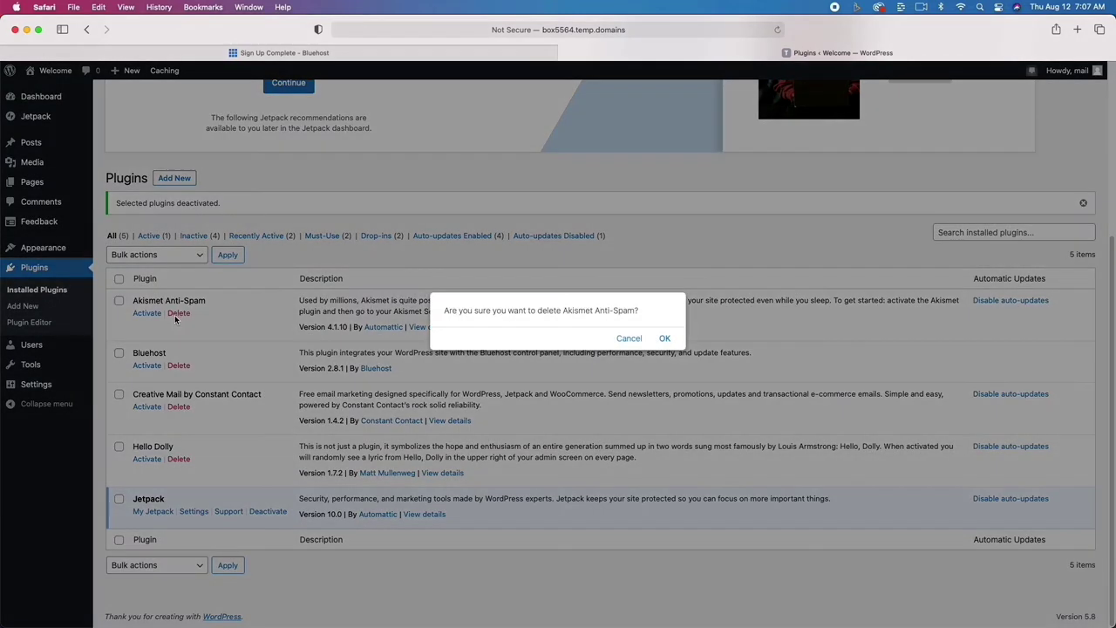
left_click(664, 338)
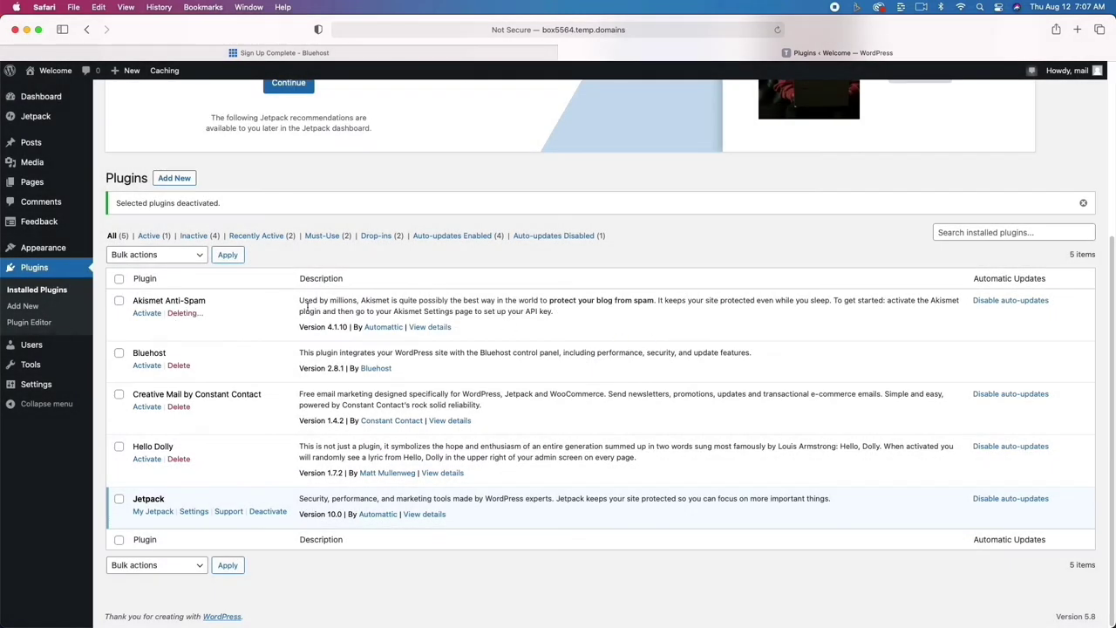
left_click(179, 366)
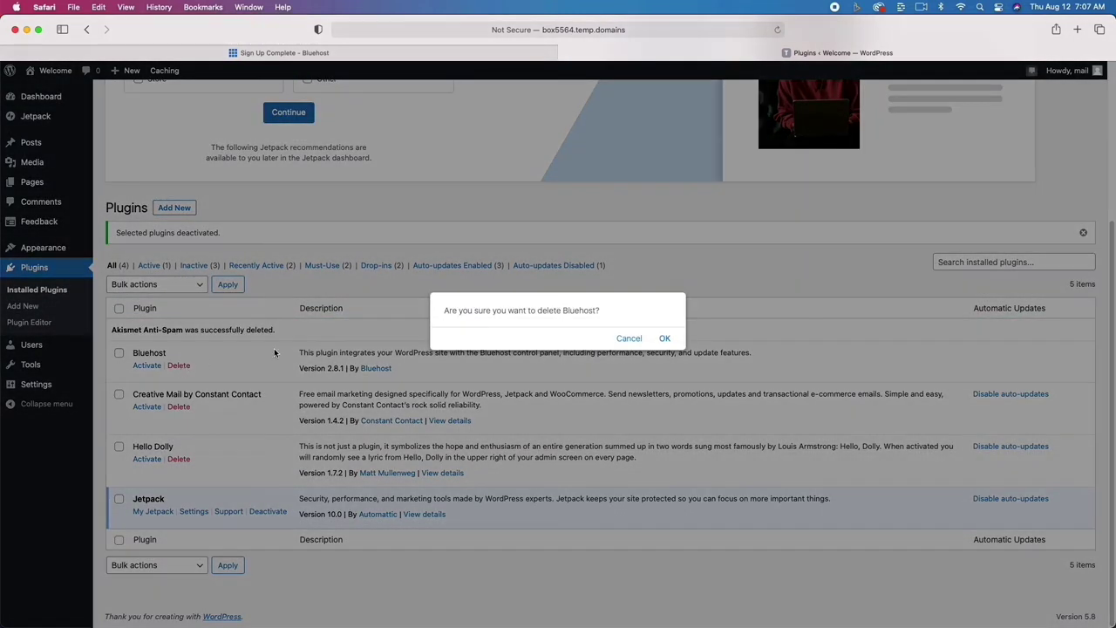
left_click(664, 338)
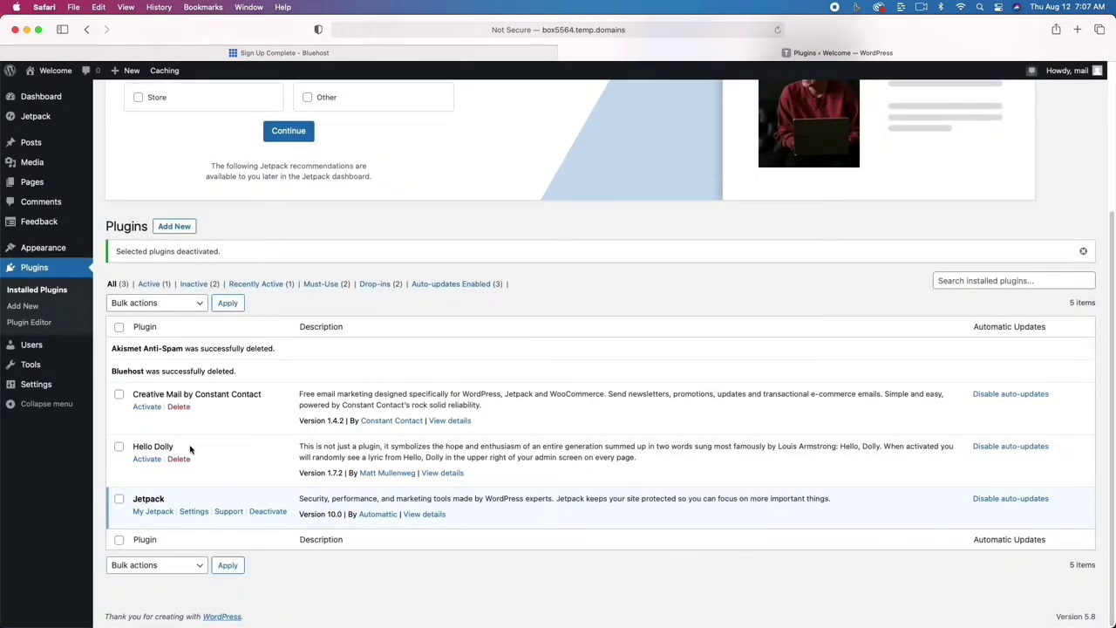
left_click(178, 407)
left_click(665, 343)
left_click(179, 458)
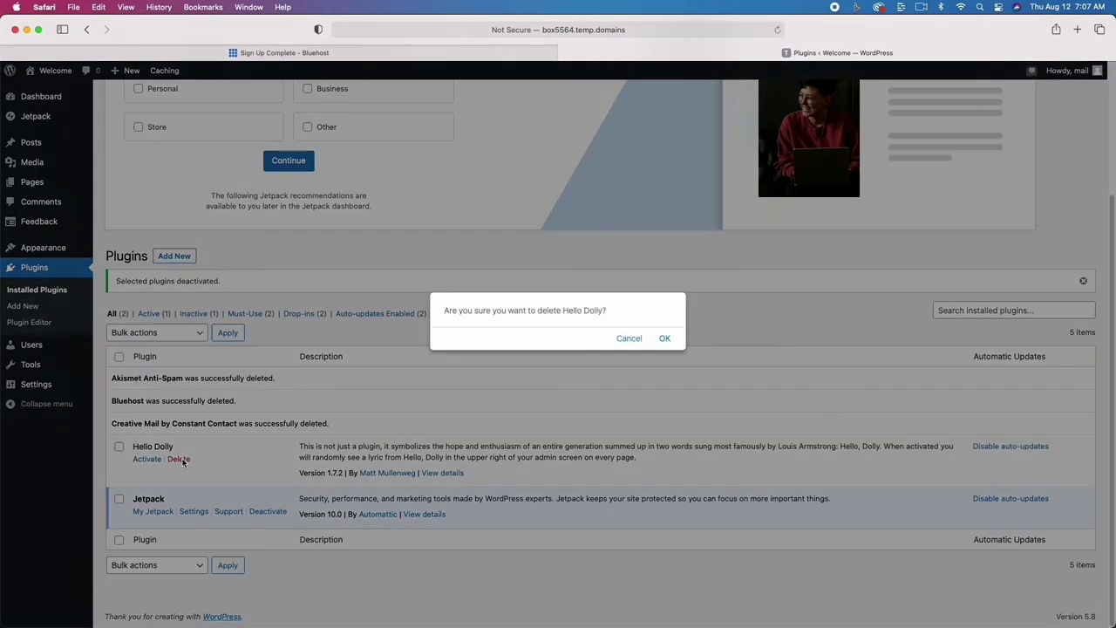
left_click(665, 338)
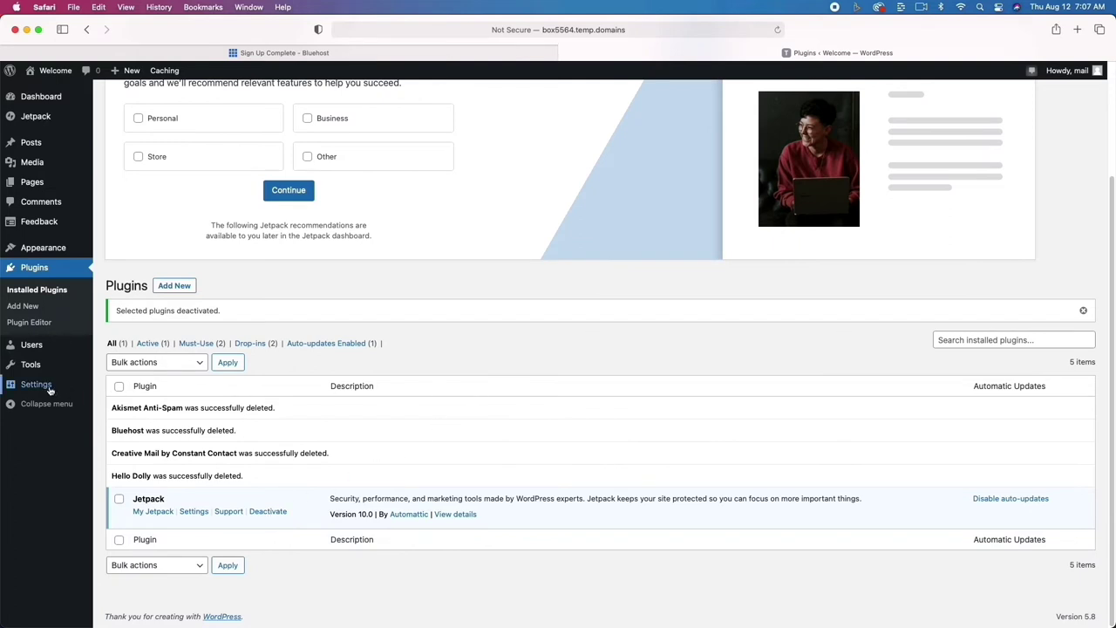
Bring up the Settings submenu in the WordPress admin sidebar
mouse_move(46, 388)
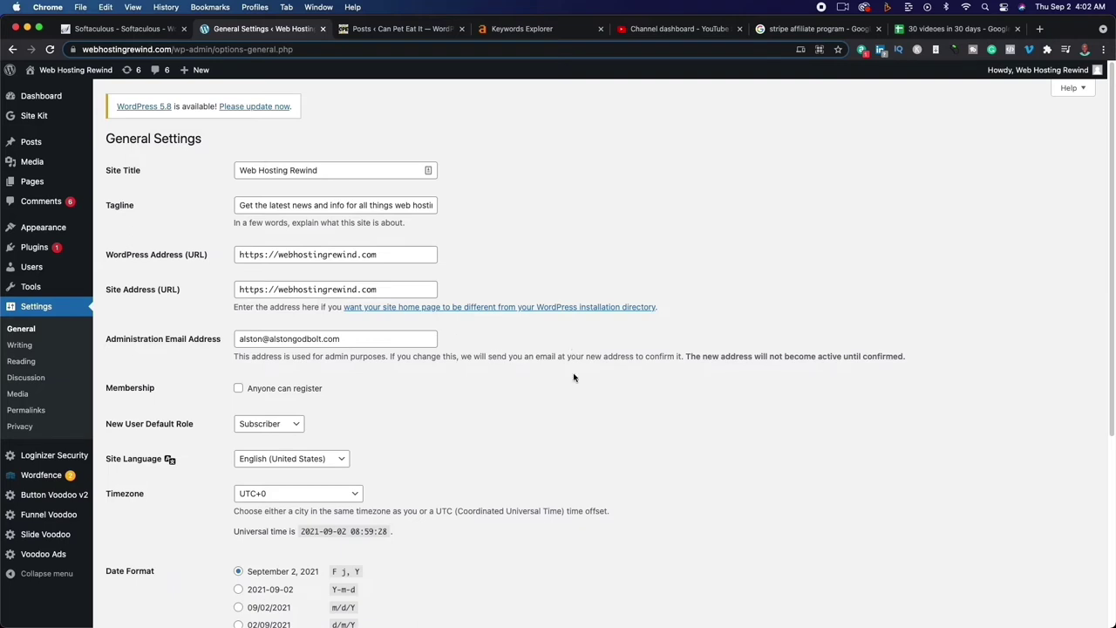
Review General Settings leaving the timezone at UTC+0, then go to Writing Settings
scroll(574, 378, "down", 3)
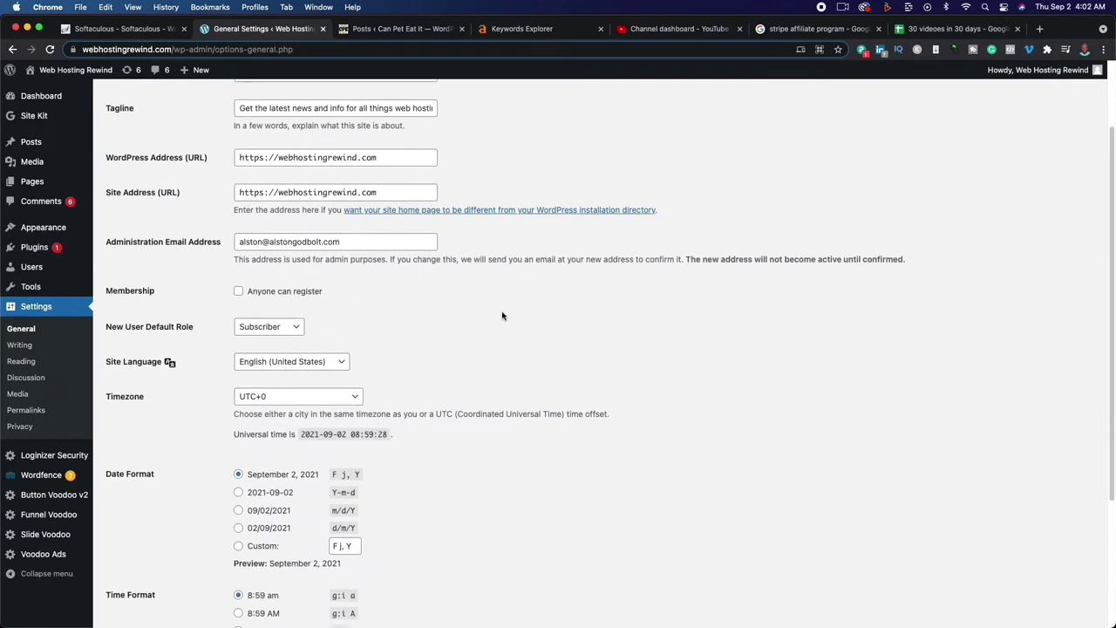
scroll(502, 316, "down", 2)
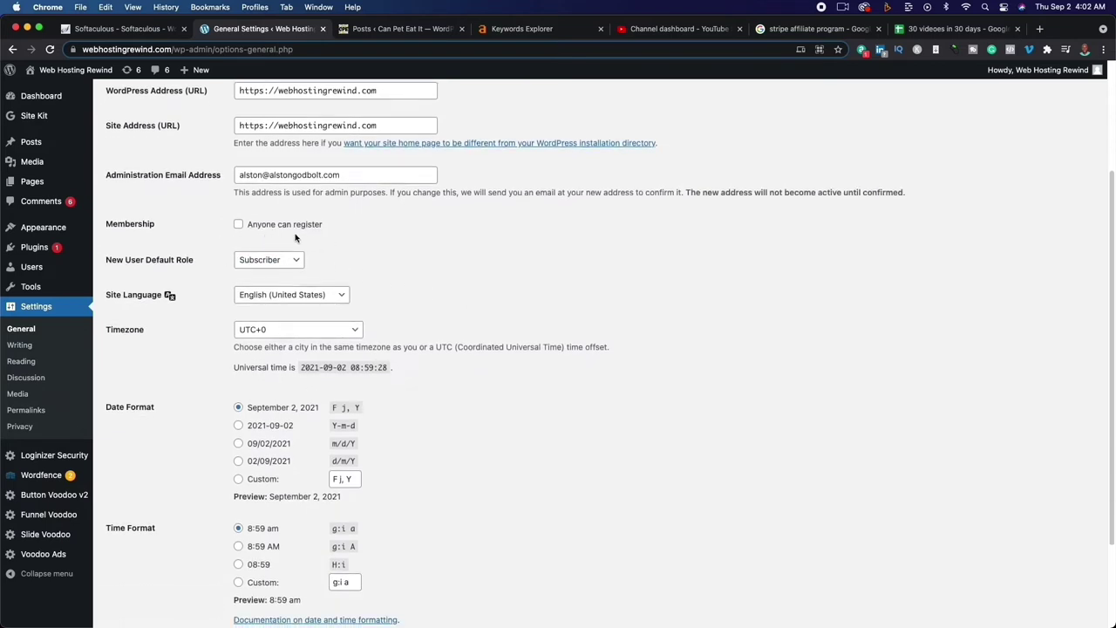
scroll(438, 294, "down", 2)
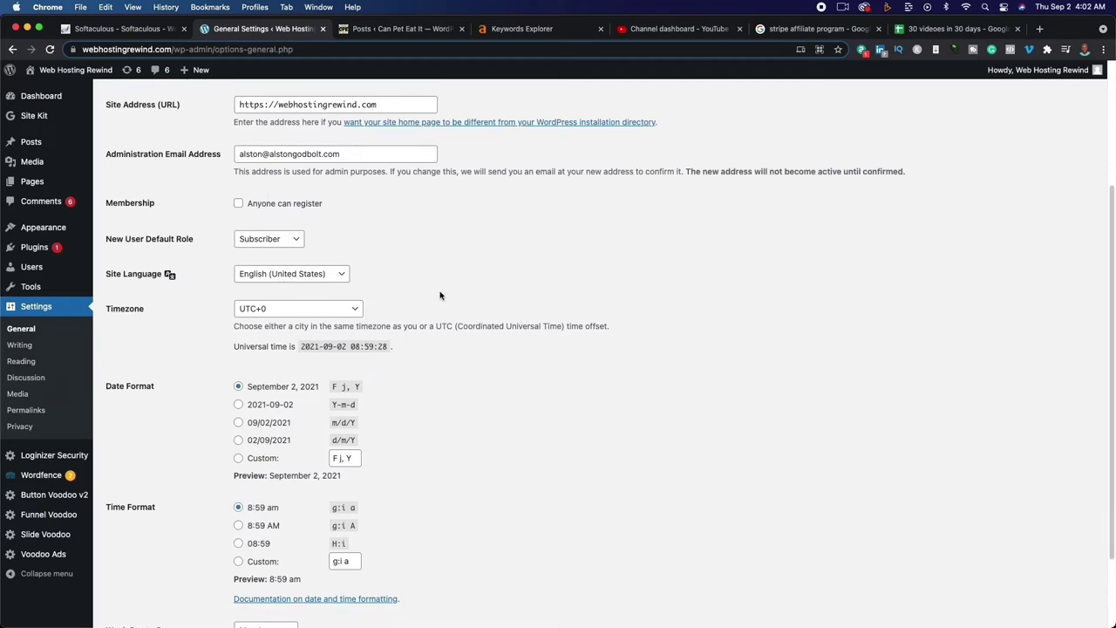
left_click(296, 280)
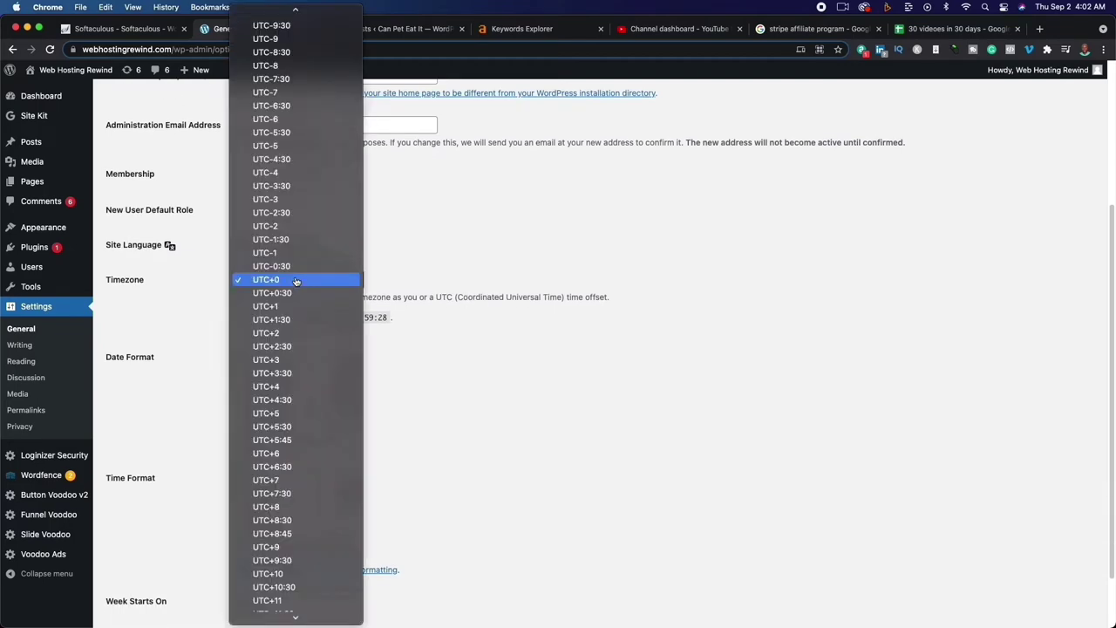
scroll(325, 349, "up", 20)
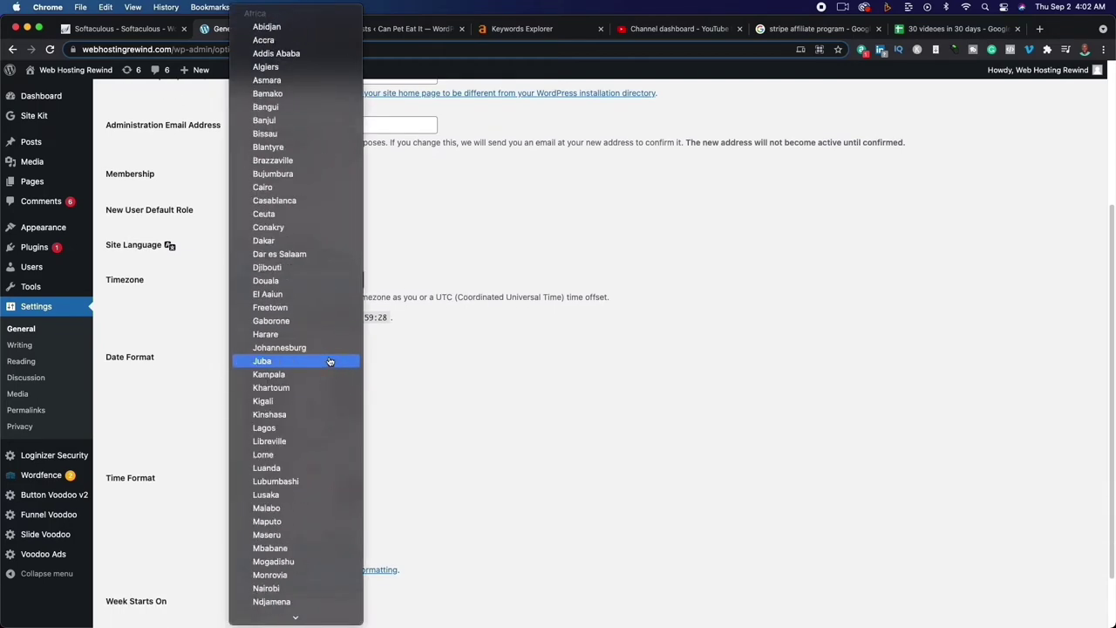
scroll(329, 360, "down", 2)
left_click(560, 393)
scroll(530, 401, "down", 1)
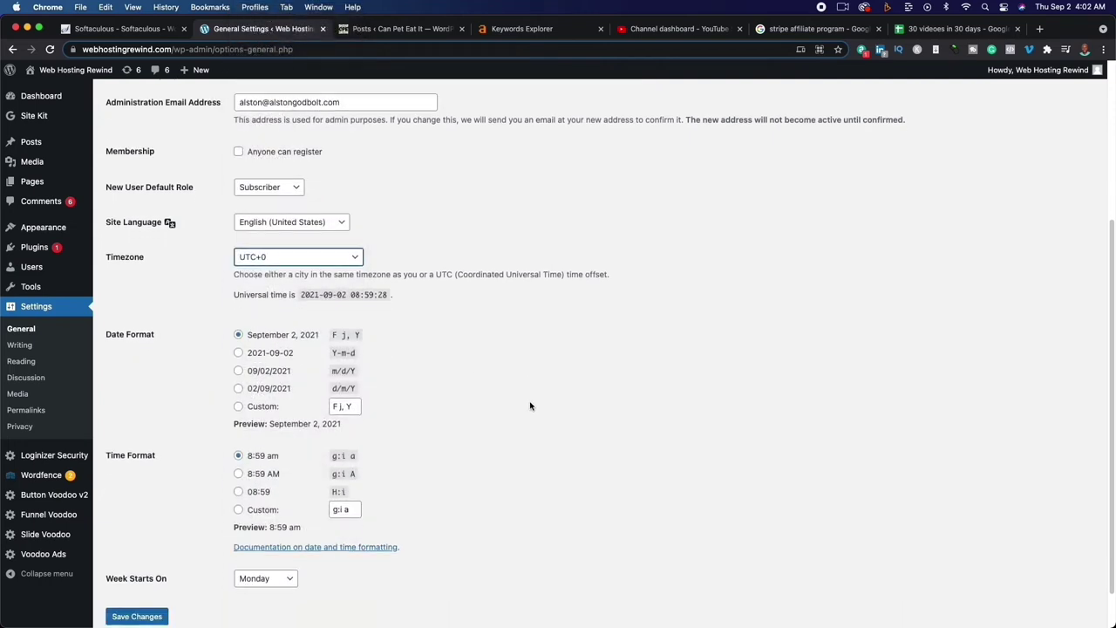
scroll(530, 405, "down", 2)
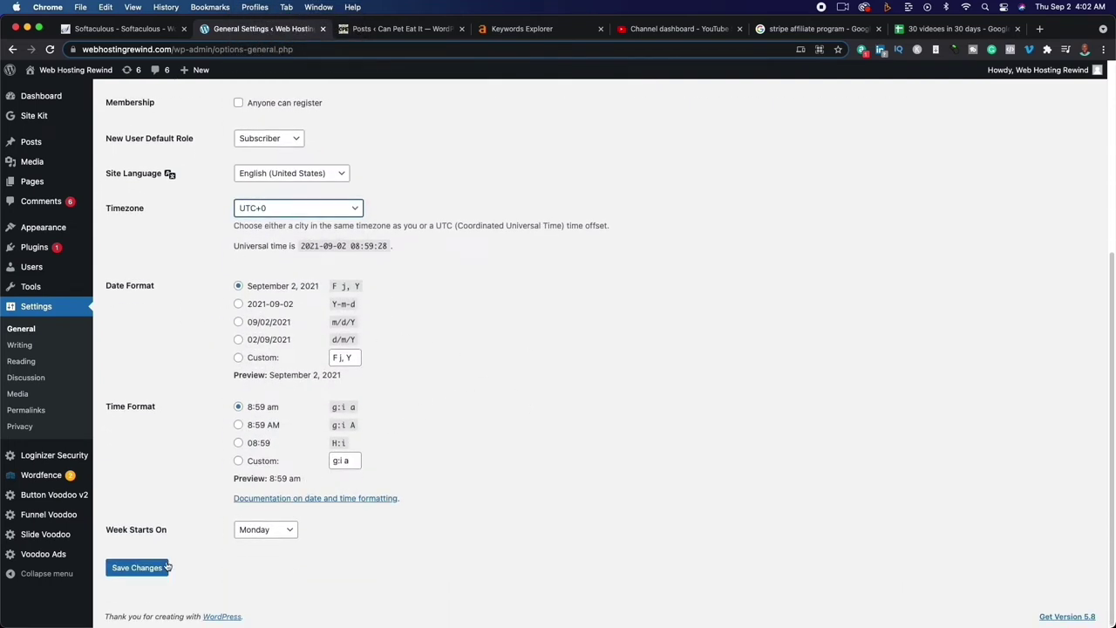
left_click(33, 350)
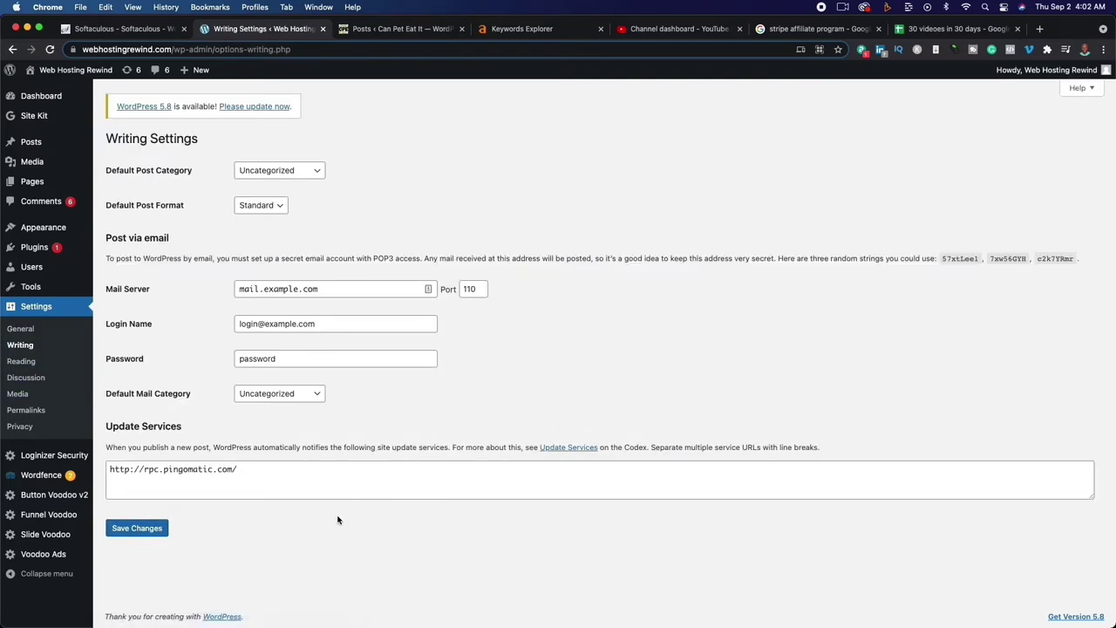
Review Reading Settings, highlighting Search engine visibility, then go to Discussion settings
left_click(14, 365)
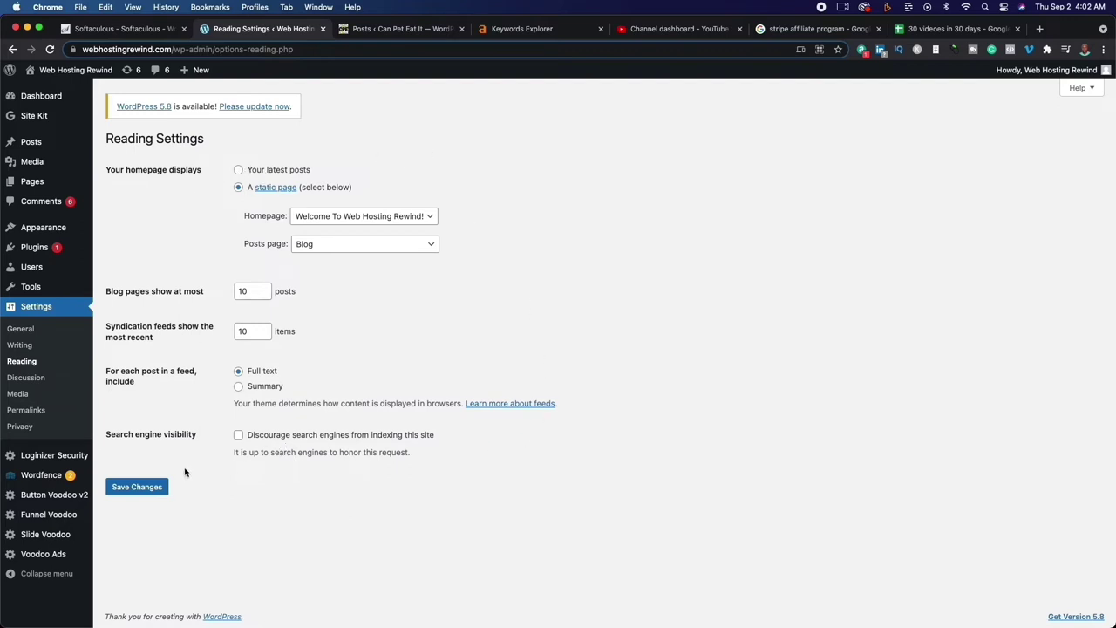
left_click_drag(107, 435, 225, 448)
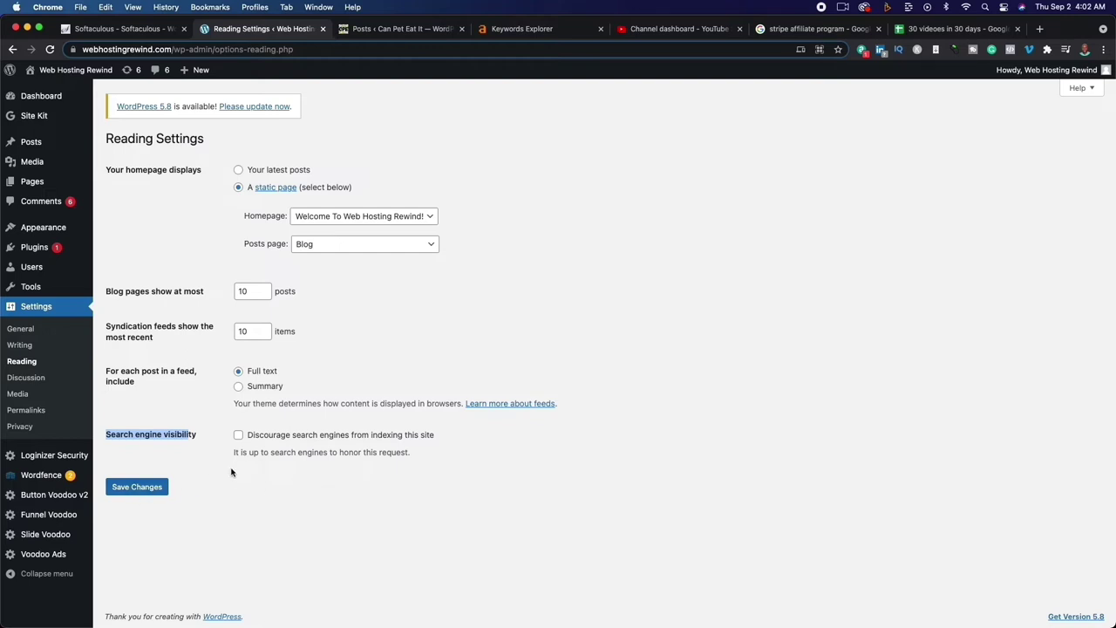
left_click(16, 376)
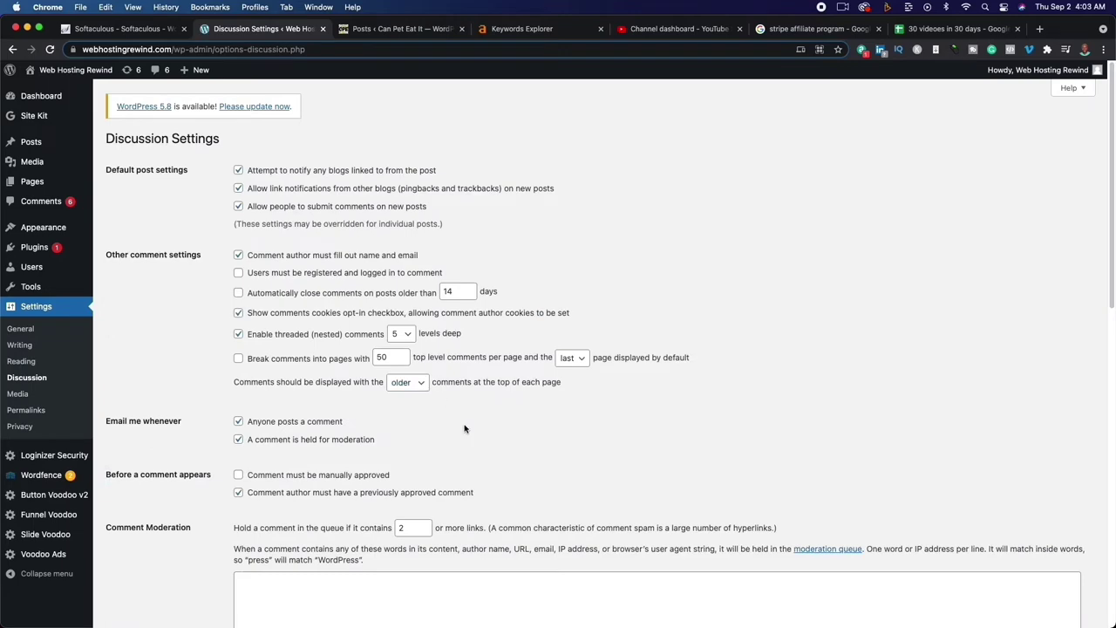
Glance at Media settings, then go to Permalink Settings
scroll(445, 449, "down", 5)
scroll(431, 465, "up", 5)
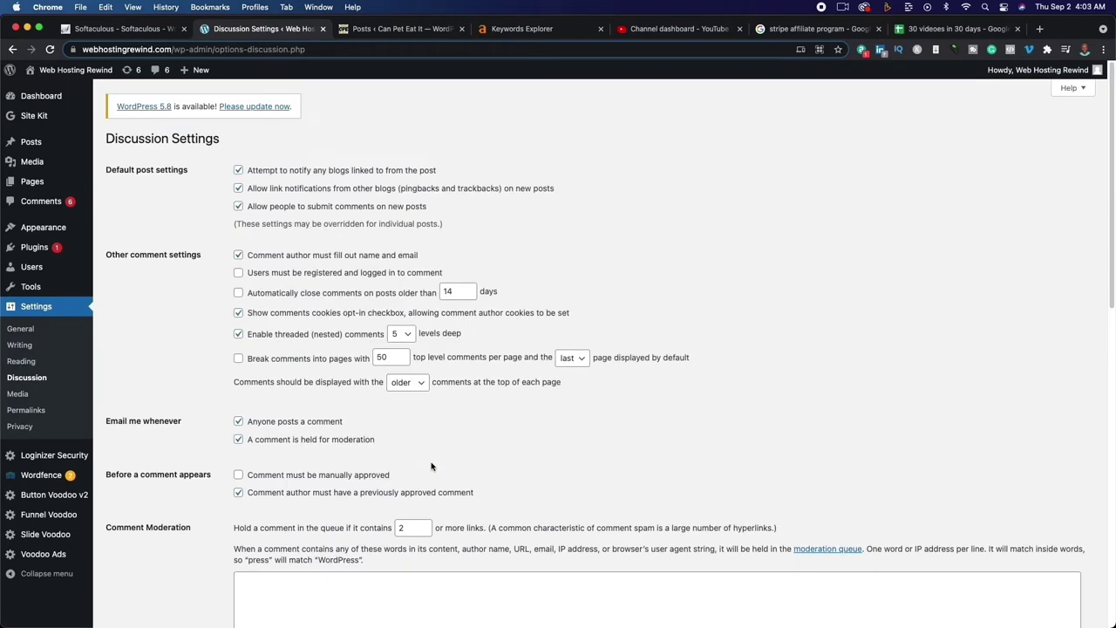
left_click(36, 392)
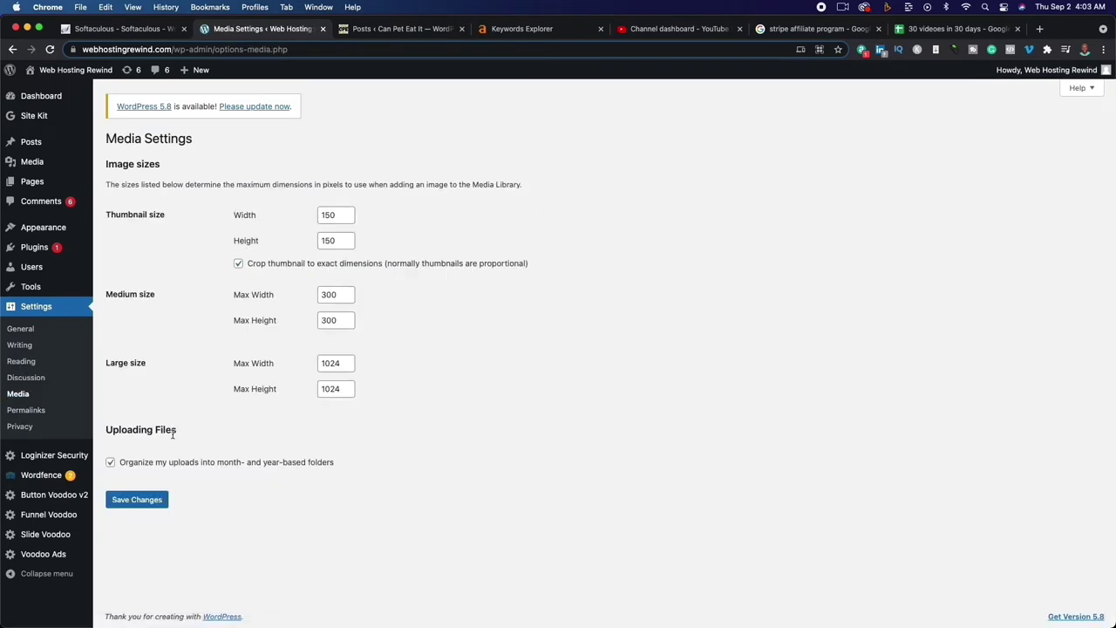
left_click(26, 410)
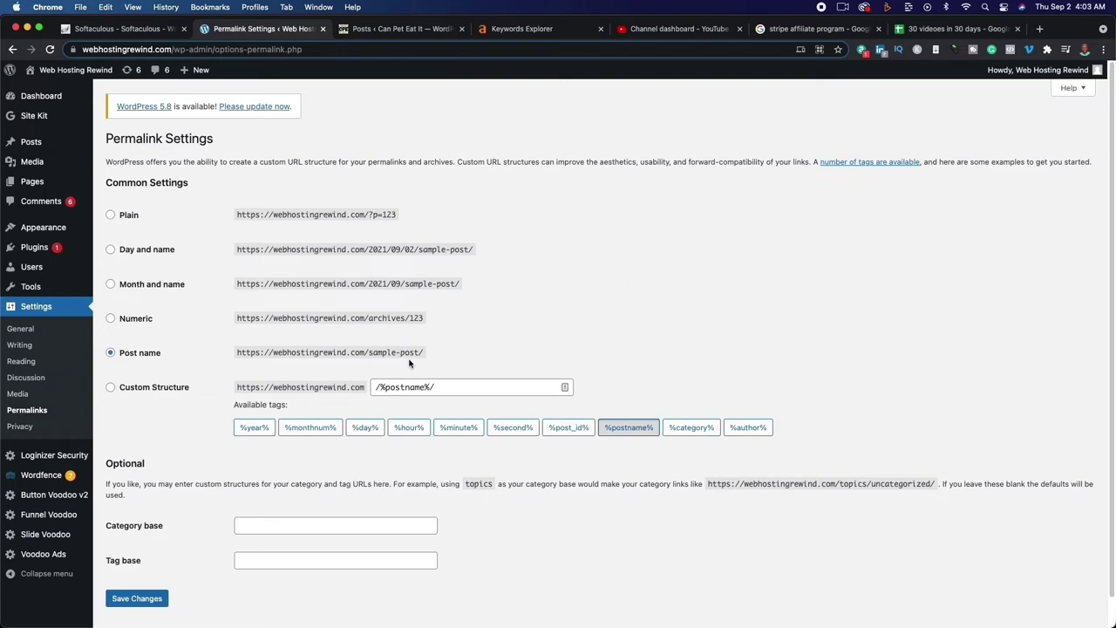
Highlight the post-name part of the sample permalink, then switch to MLB Trade Rumors
left_click_drag(367, 354, 425, 354)
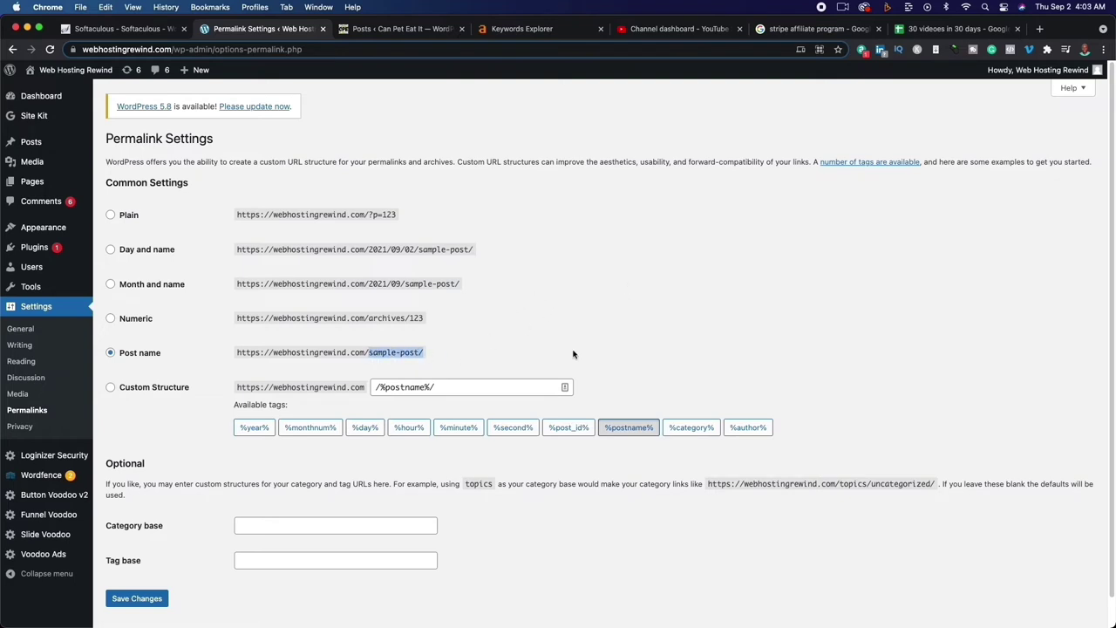
left_click(625, 311)
scroll(409, 402, "down", 1)
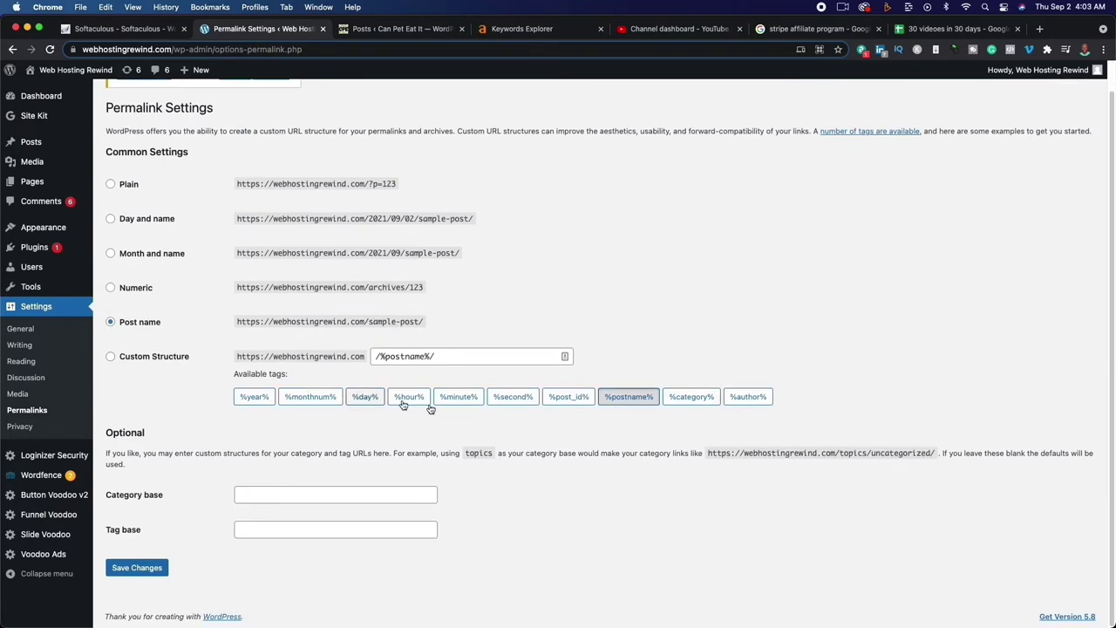
scroll(636, 371, "up", 1)
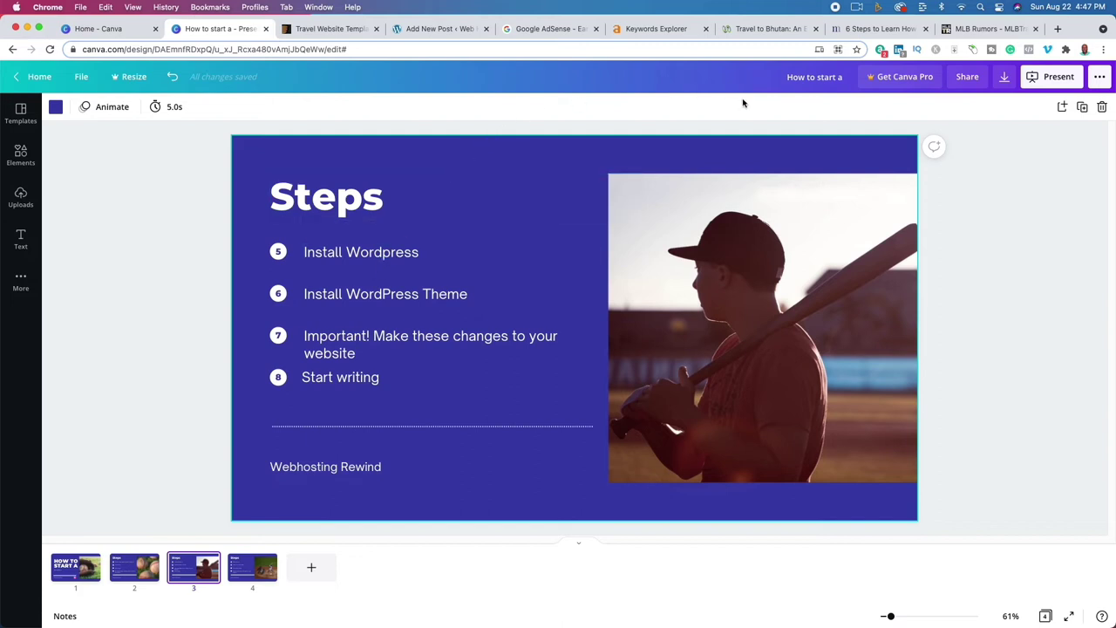
left_click(1004, 30)
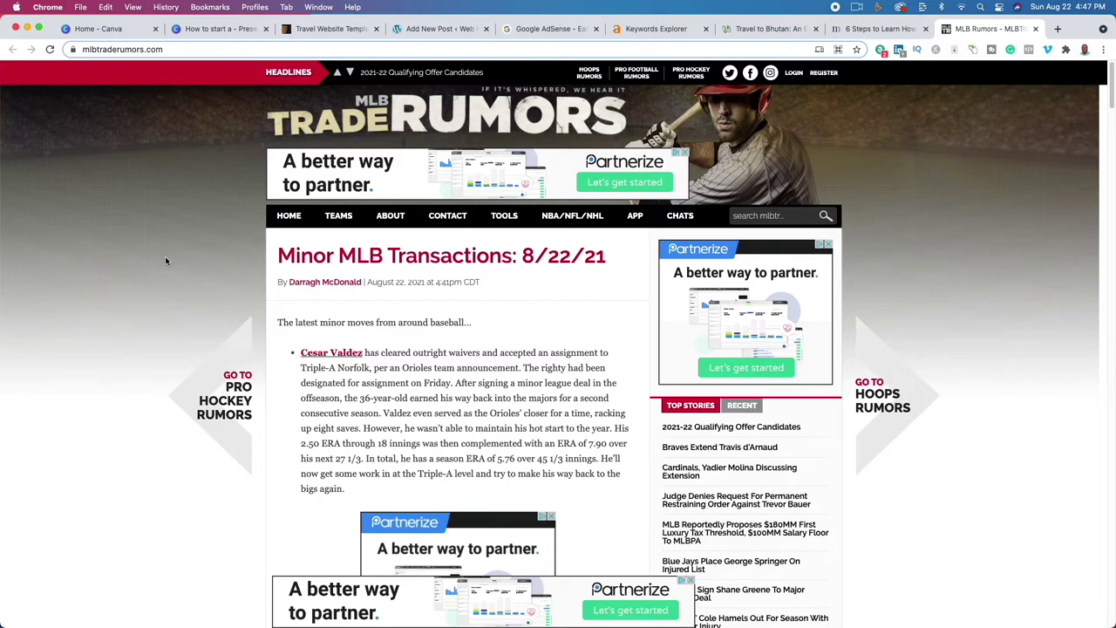
Skim the MLB Trade Rumors articles, then switch to the ThemeForest travel template results
scroll(166, 260, "down", 15)
scroll(165, 260, "down", 10)
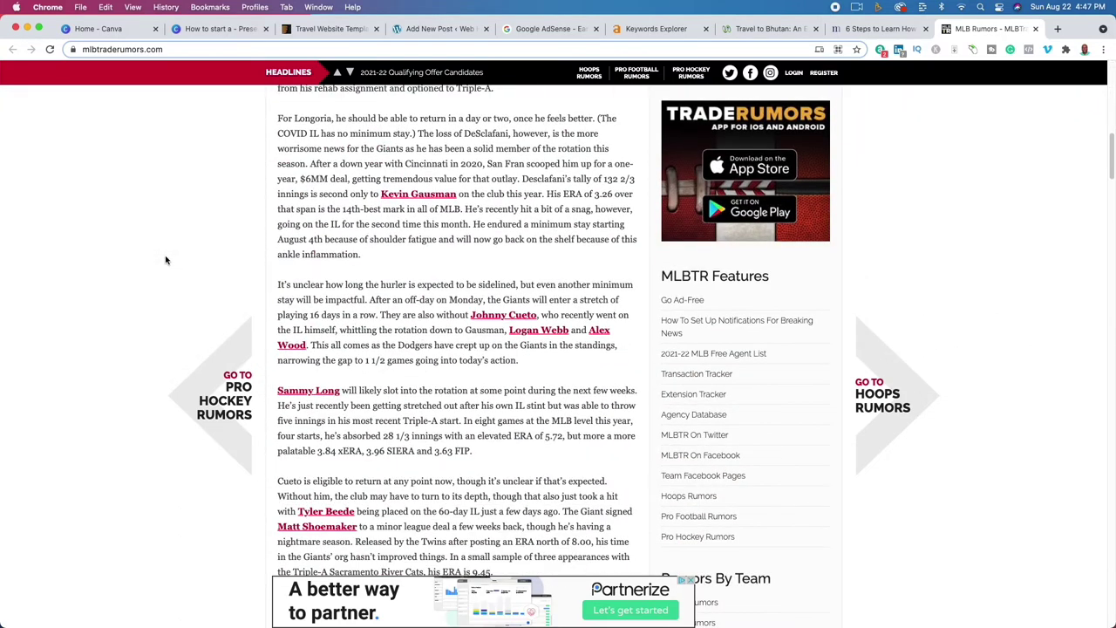
scroll(165, 260, "down", 8)
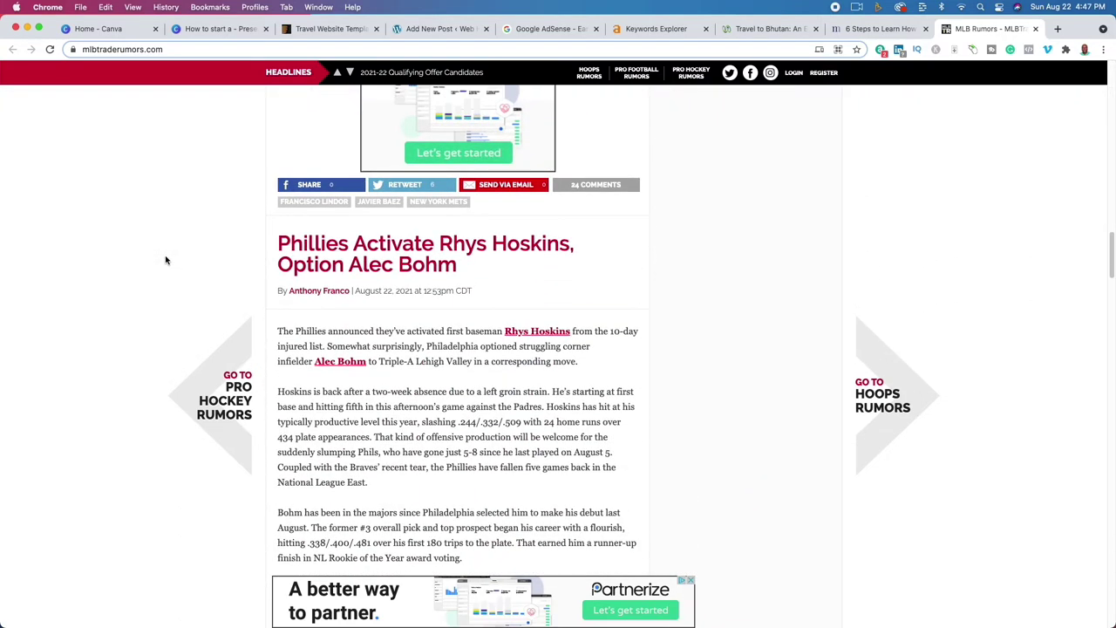
scroll(165, 260, "down", 5)
scroll(165, 260, "up", 20)
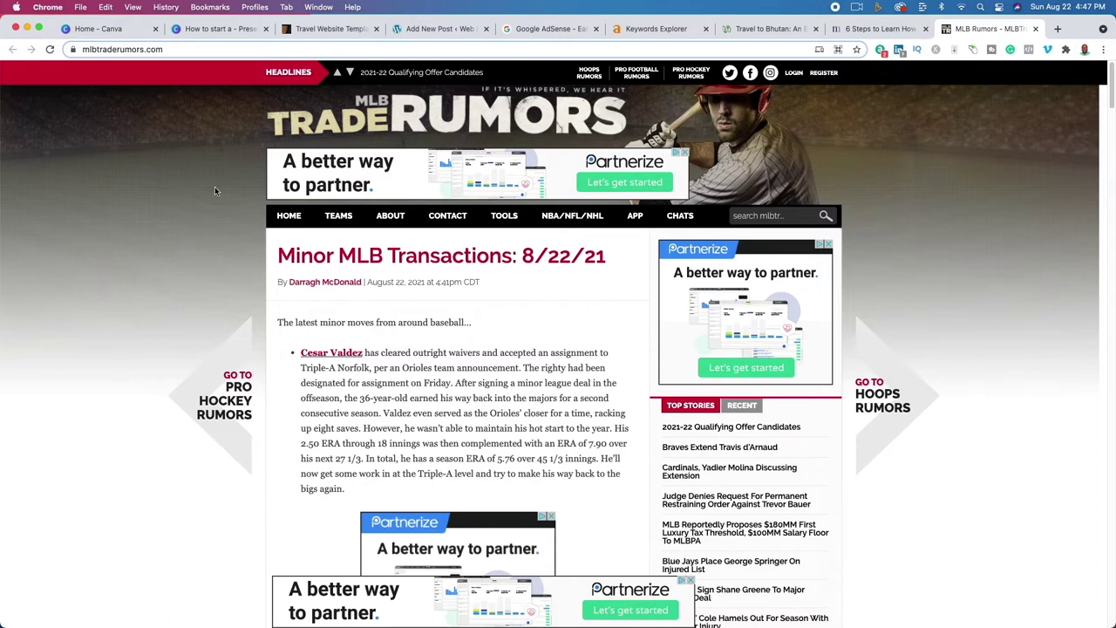
left_click(316, 28)
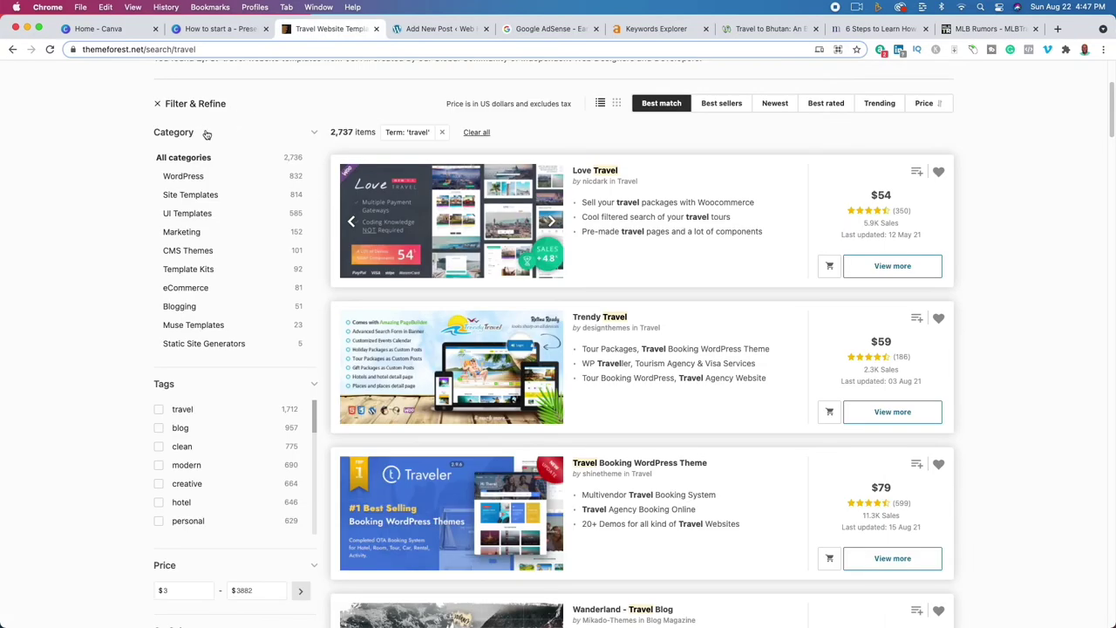
Search ThemeForest for 'baseball' and browse the 38 template results, led by Splash
scroll(213, 153, "up", 5)
left_click(200, 104)
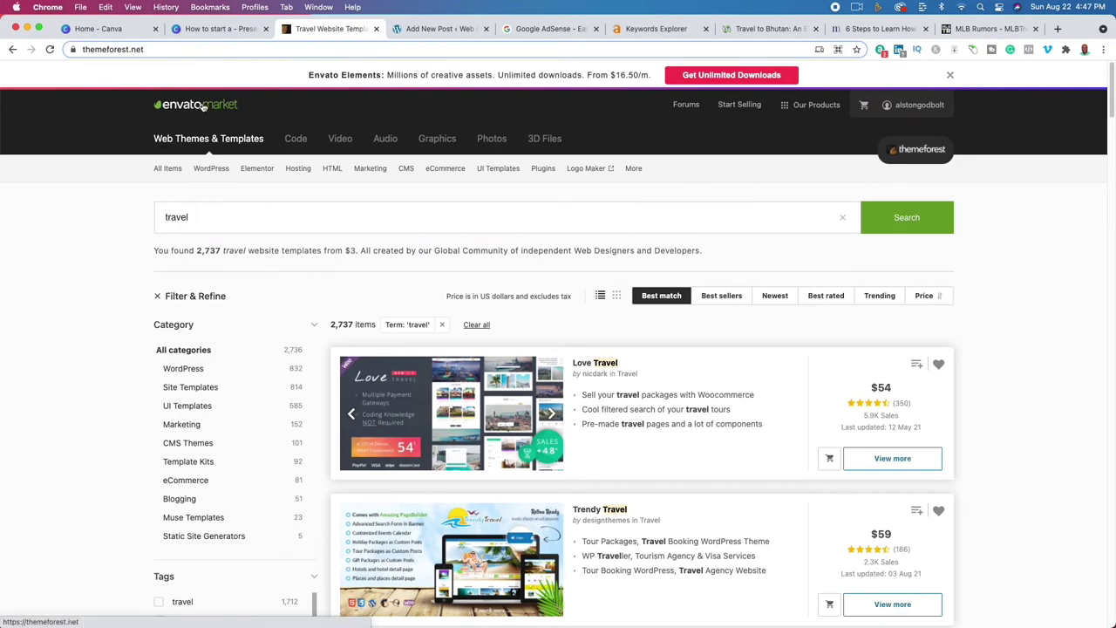
left_click(351, 384)
type("baseball")
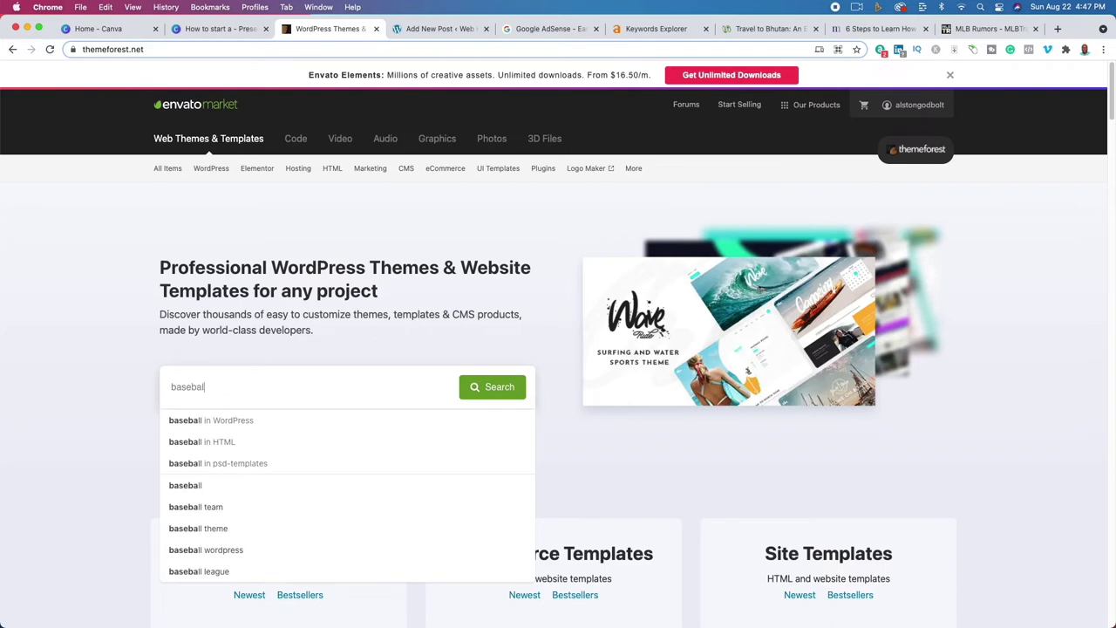
key("Return")
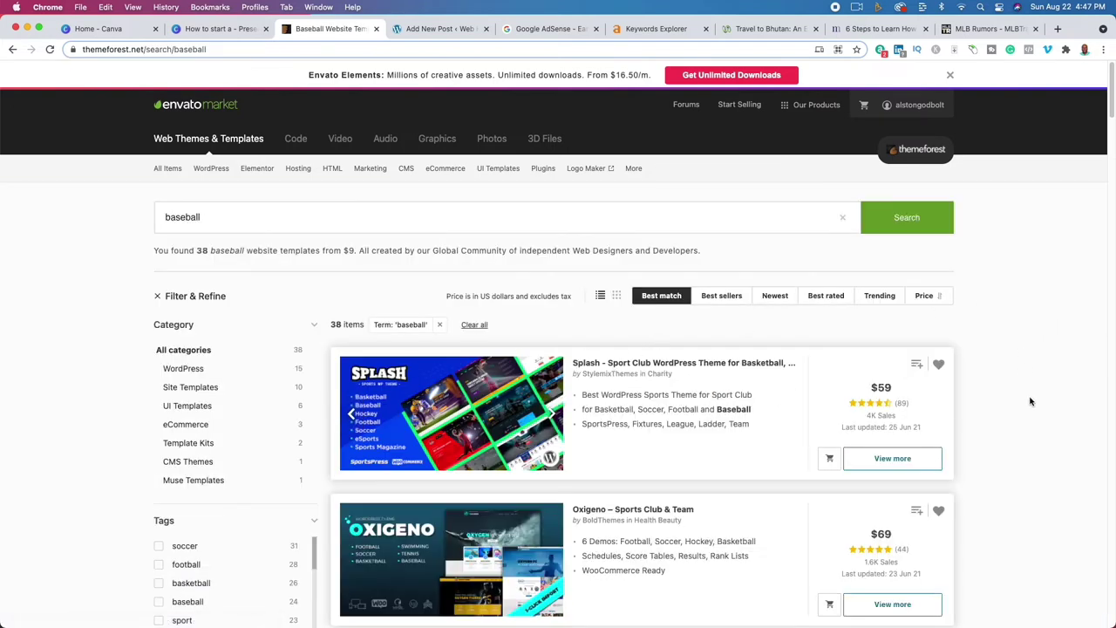
scroll(1029, 400, "down", 10)
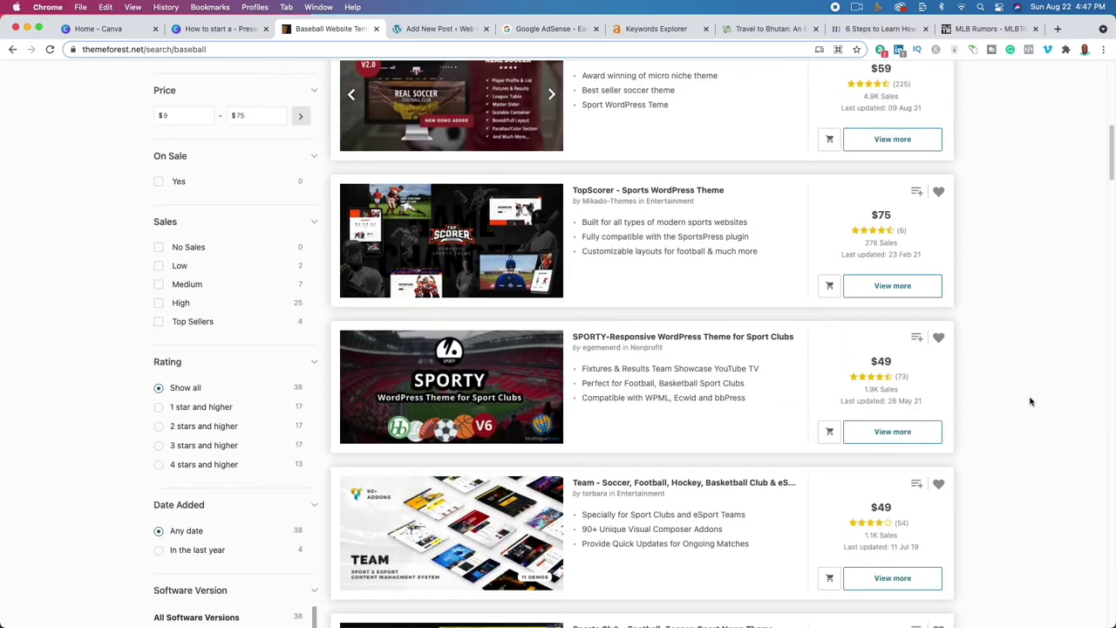
scroll(1029, 400, "down", 5)
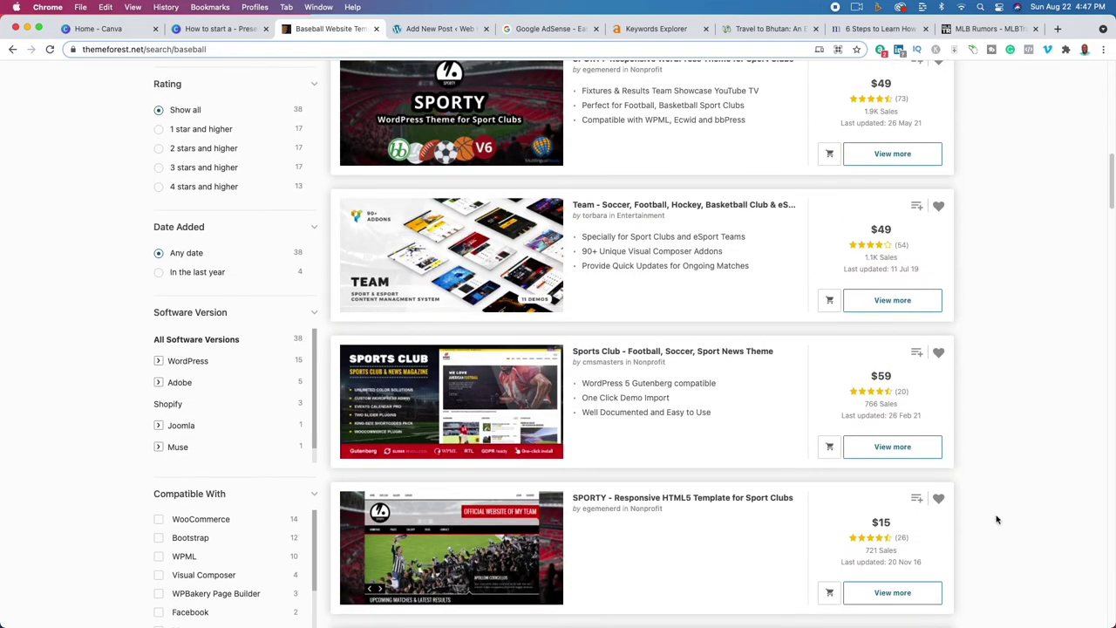
scroll(998, 521, "down", 4)
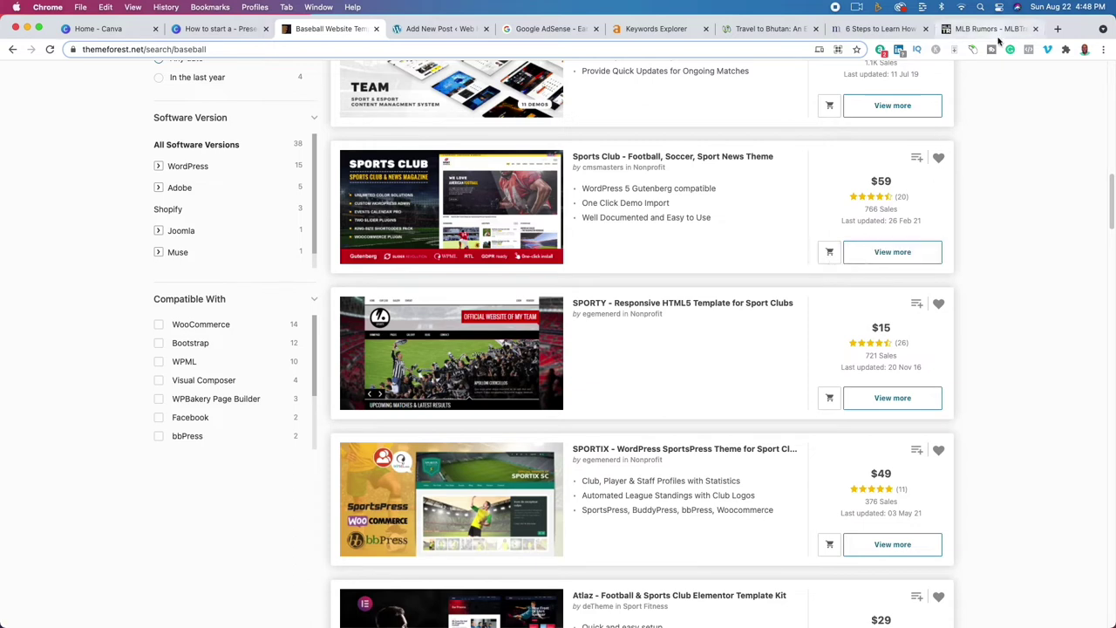
Leave the unsaved WordPress post editor for the admin area
left_click(432, 31)
left_click(17, 78)
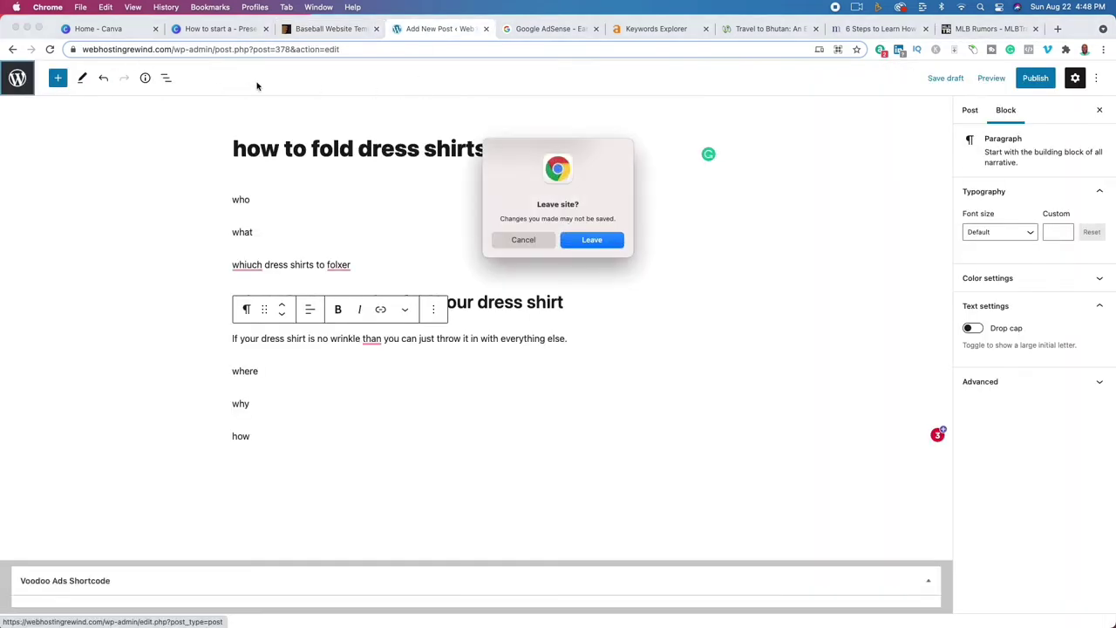
left_click(583, 242)
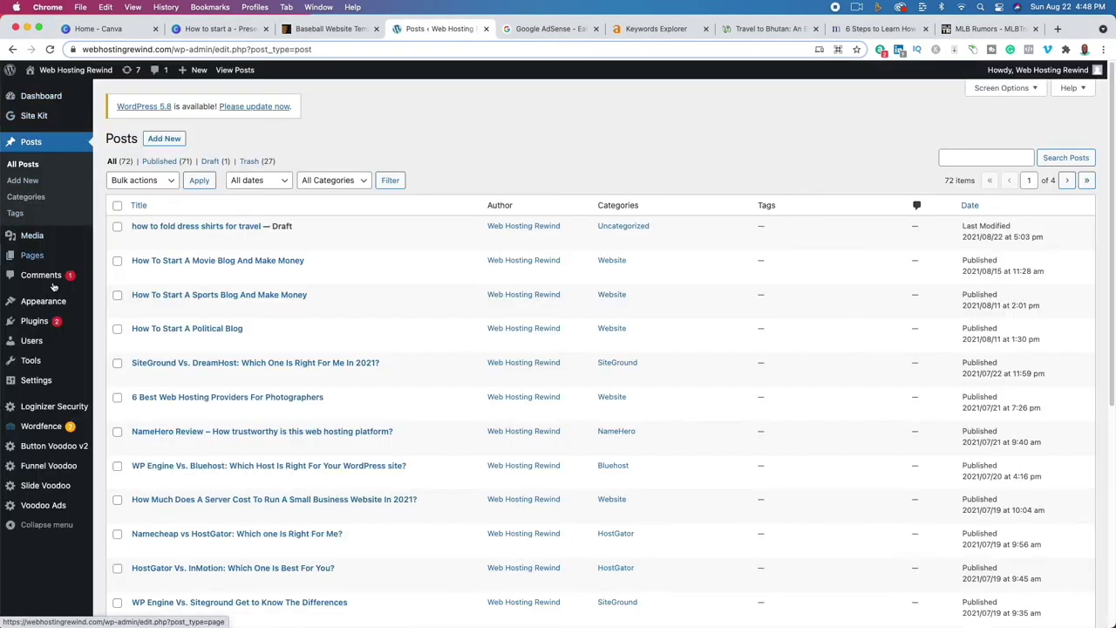
Open the theme .zip upload form via Appearance > Themes > Add New, then return to Canva
mouse_move(45, 301)
left_click(119, 303)
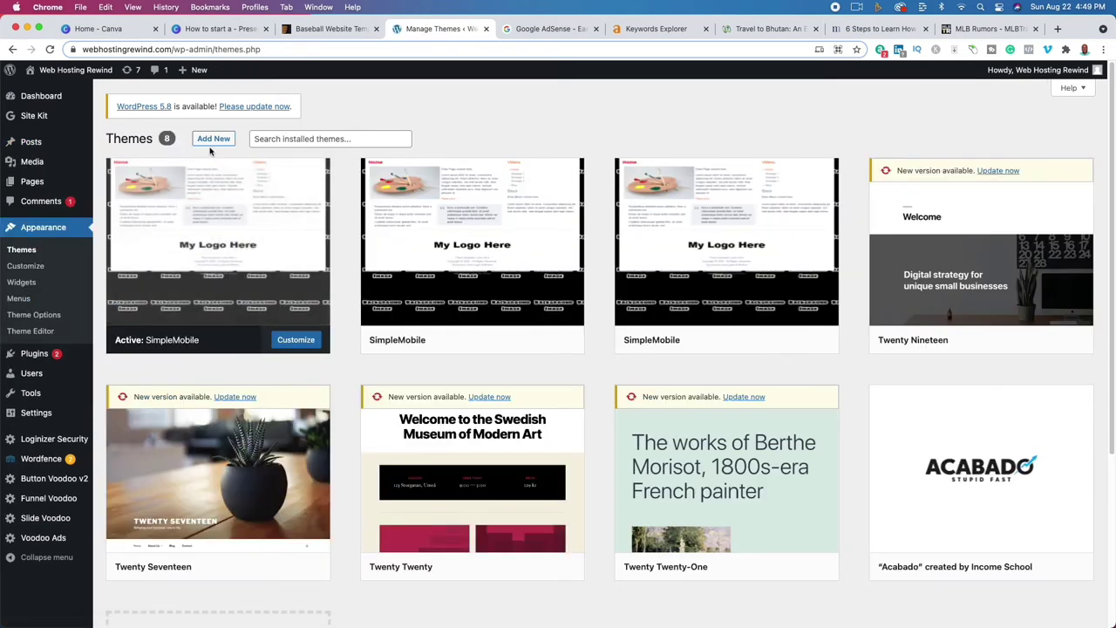
left_click(212, 141)
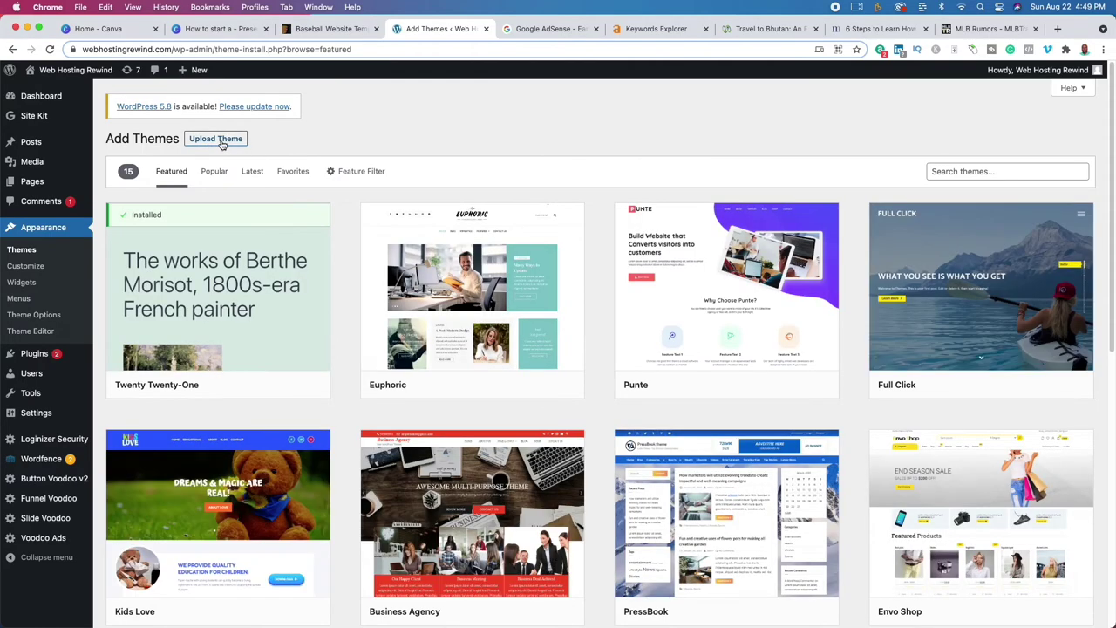
left_click(225, 141)
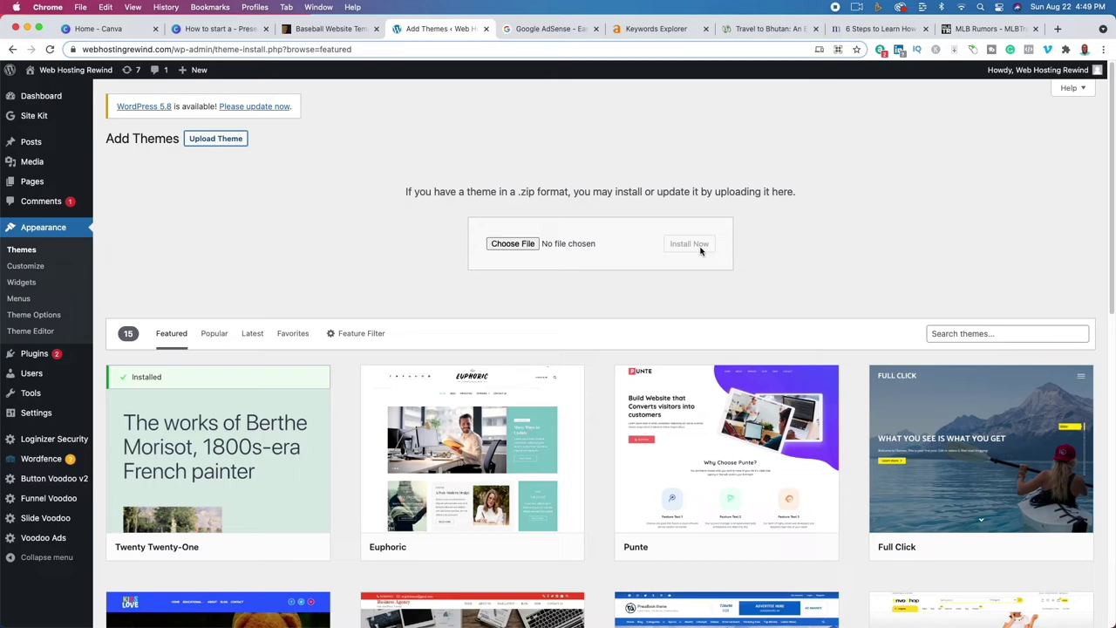
left_click(205, 29)
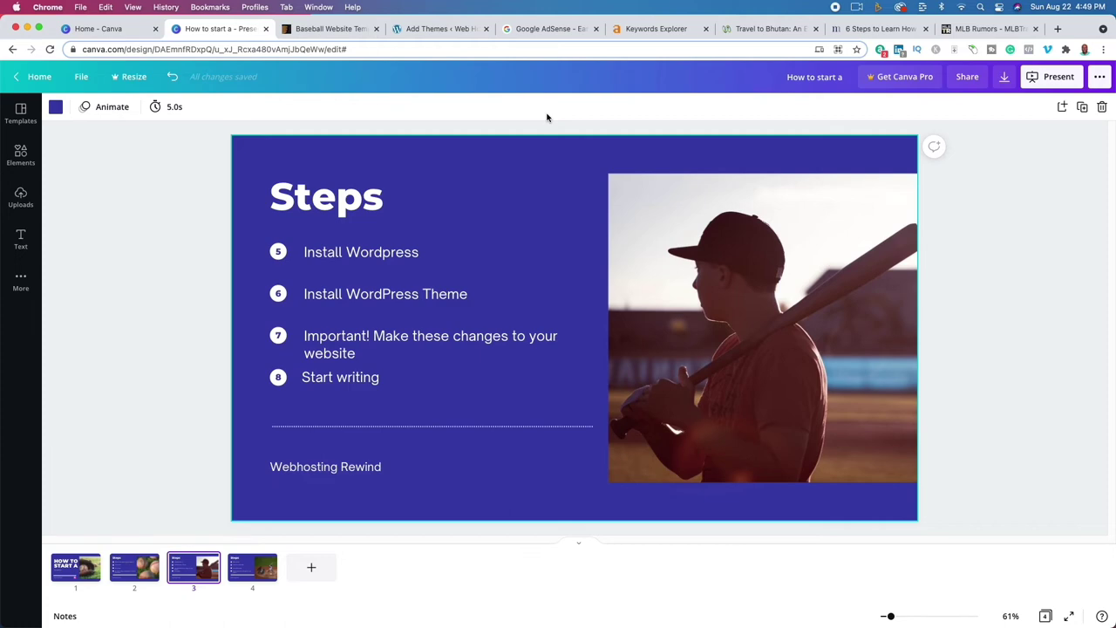
Start a new blank post from the WordPress dashboard
left_click(424, 31)
mouse_move(19, 144)
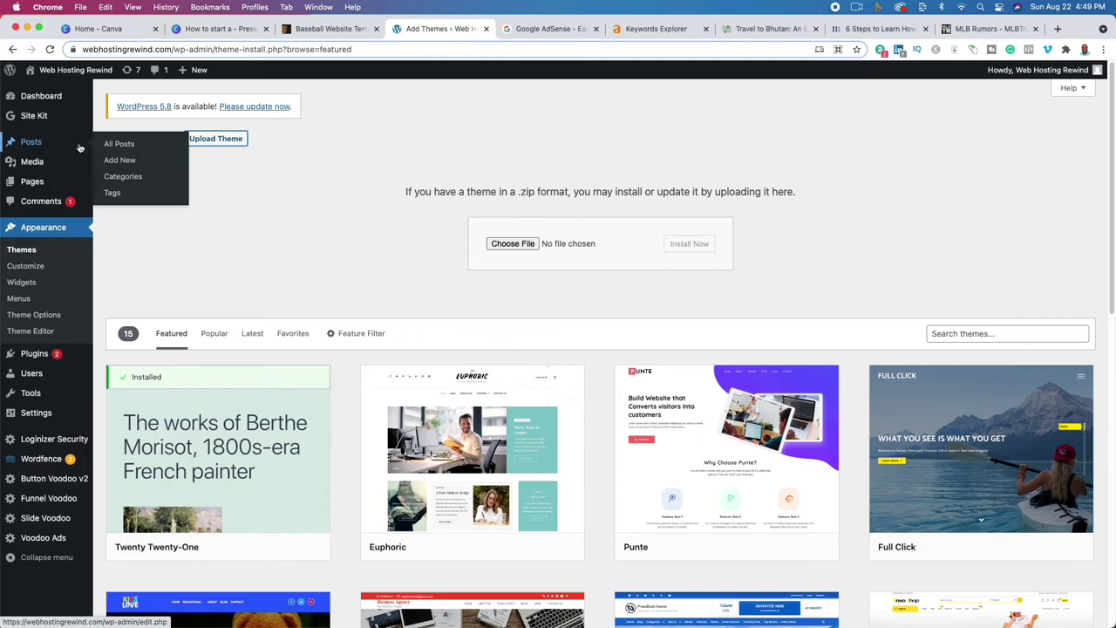
left_click(119, 143)
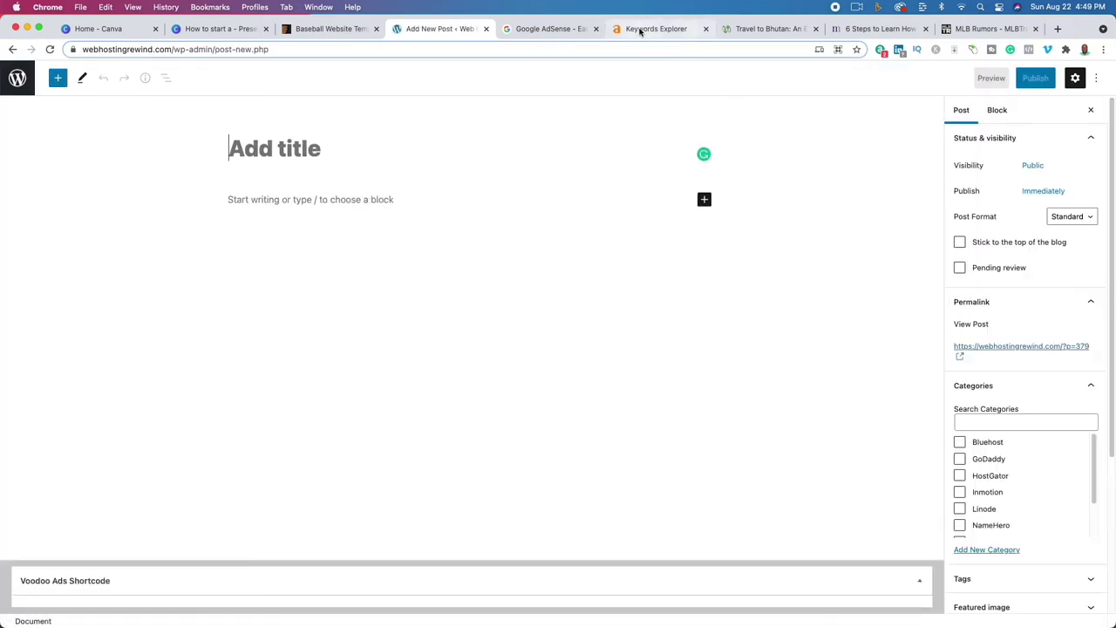
Copy the top Ahrefs keyword 'how to wash a baseball cap' and return to the new post
left_click(641, 29)
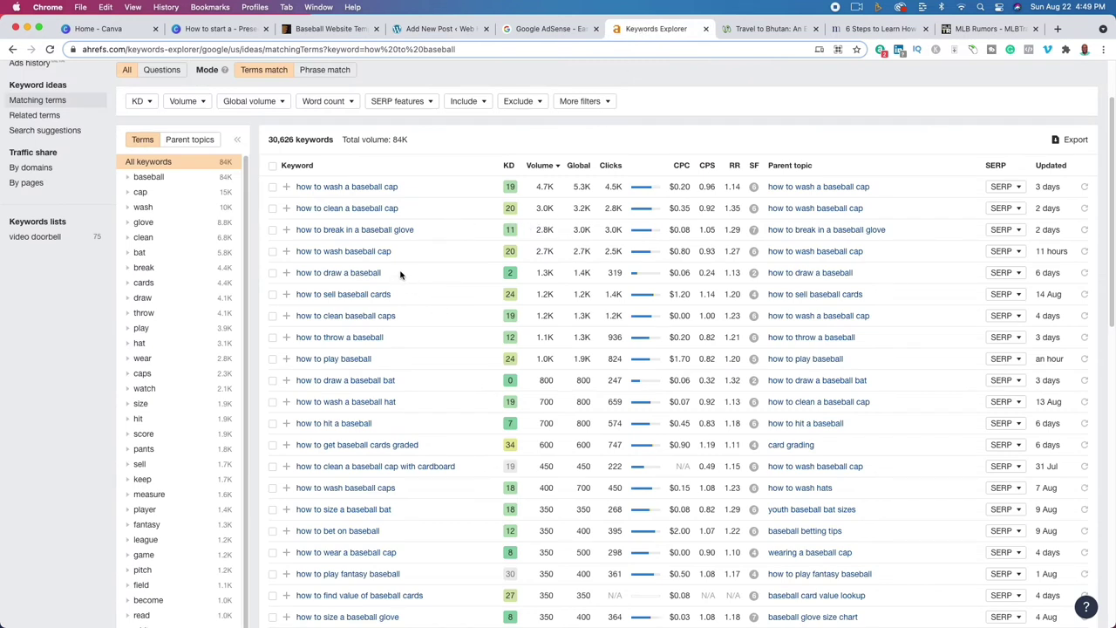
left_click_drag(430, 188, 295, 187)
key("cmd+c")
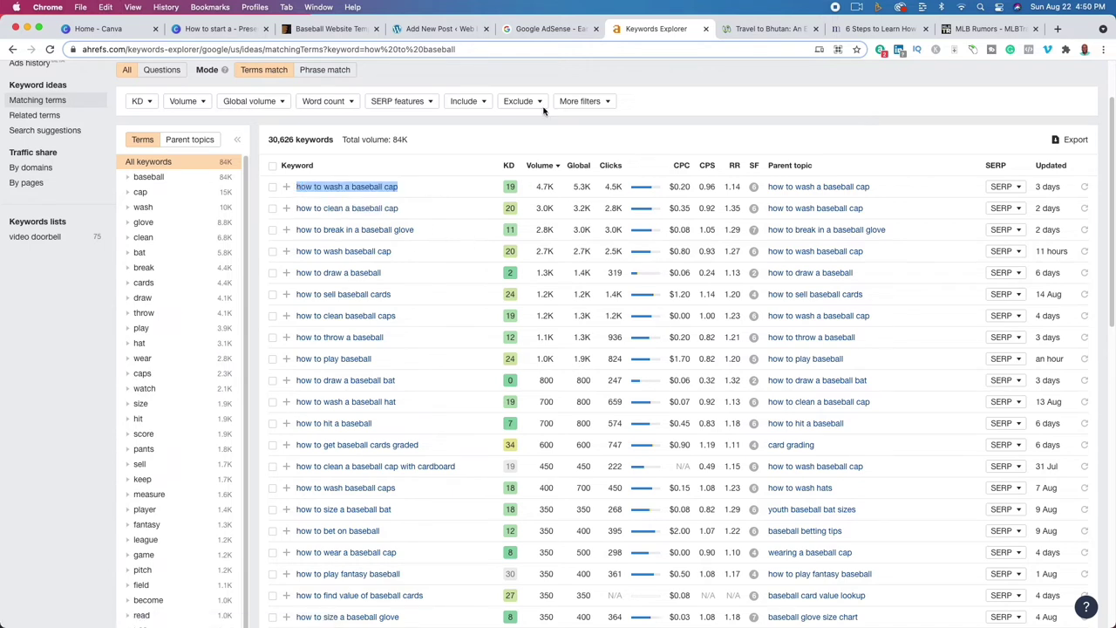
left_click(414, 30)
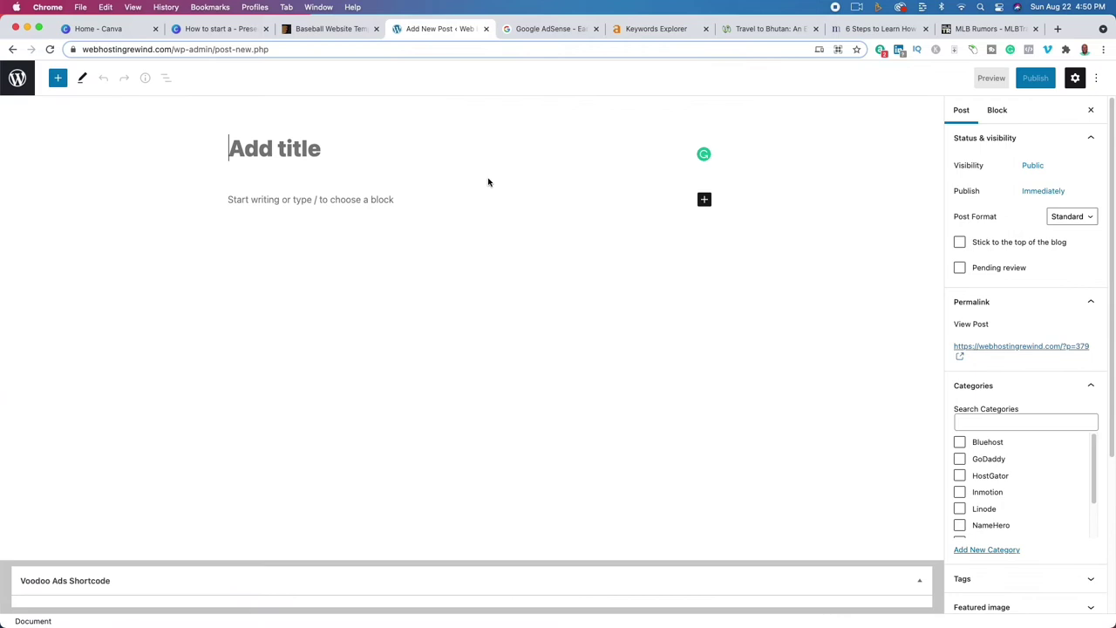
Paste 'how to wash a baseball cap' as the post title
left_click(305, 150)
key("cmd+v")
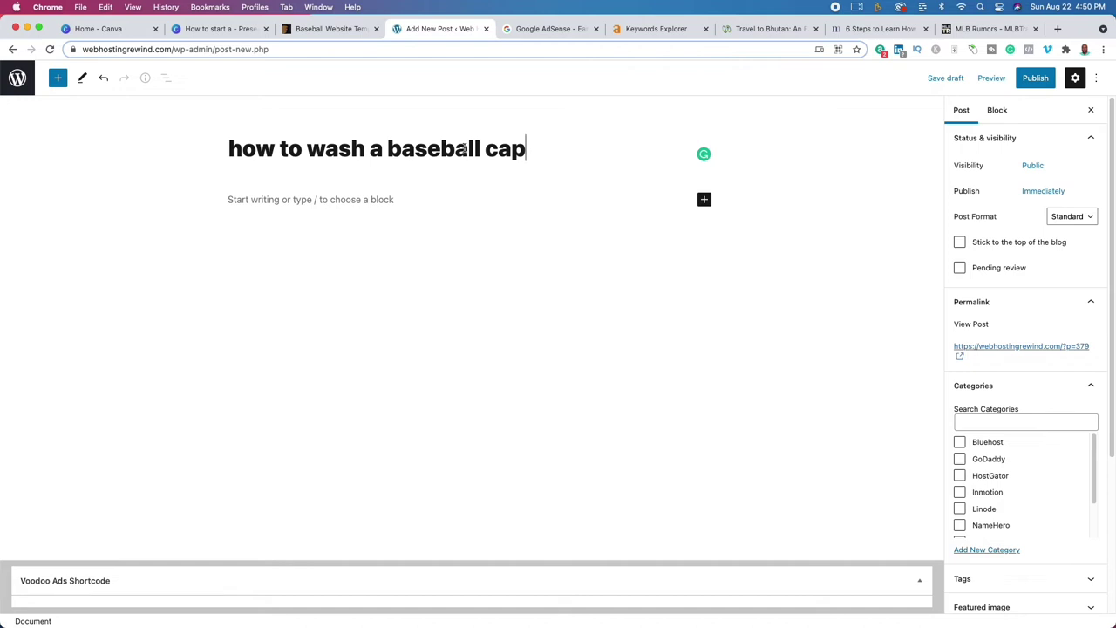
left_click(454, 202)
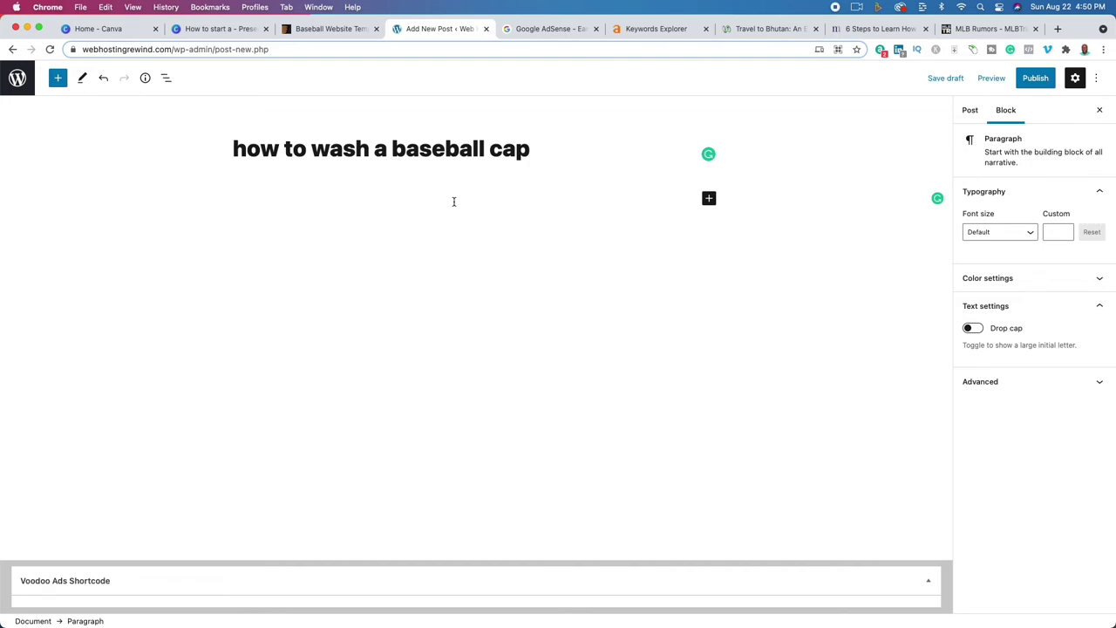
Add body paragraphs who, what, when, where, why and how
type("who")
key("Return")
type("what")
key("Return")
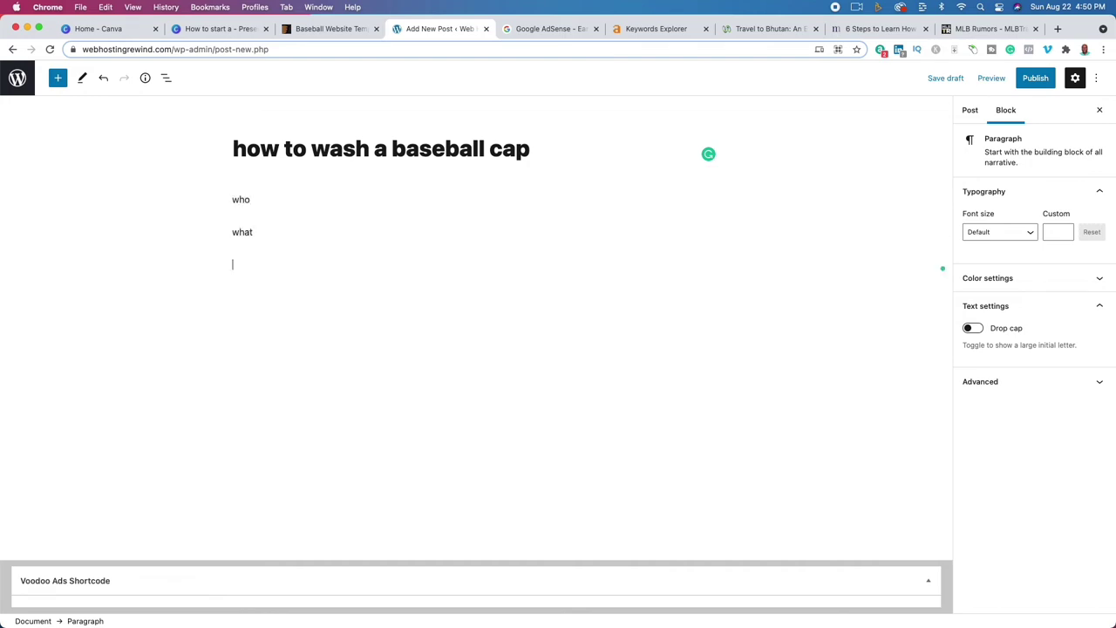
type("when")
key("Return")
type("where")
key("Return")
type("why")
key("Return")
type("how")
key("Return")
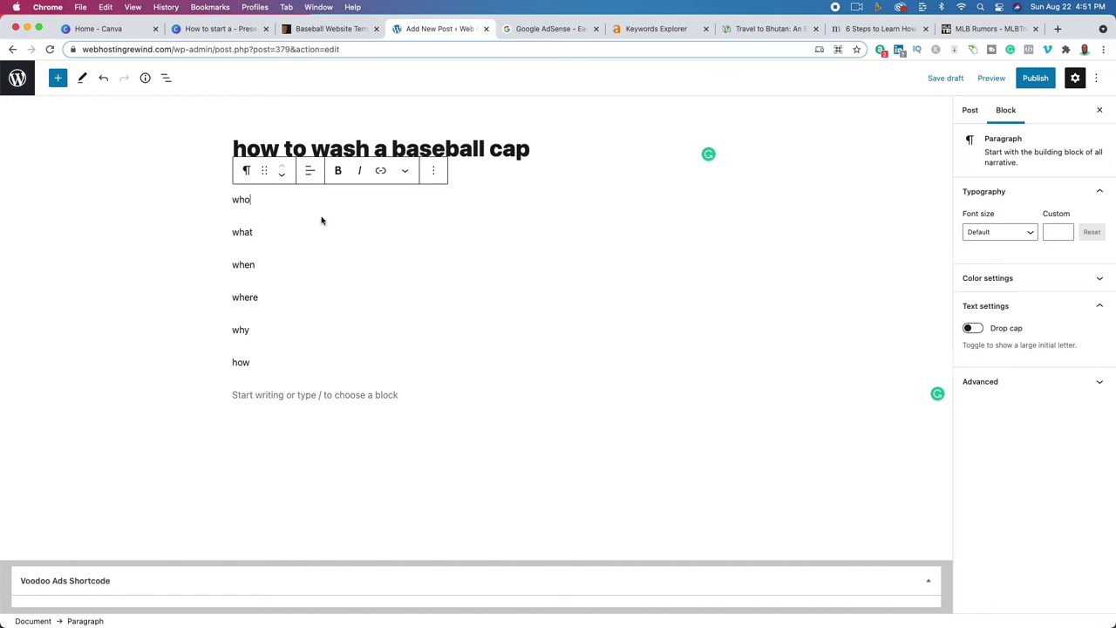
Expand the when and why lines to 'when/why should you wash a baseball cap'
left_click(299, 266)
type("sho")
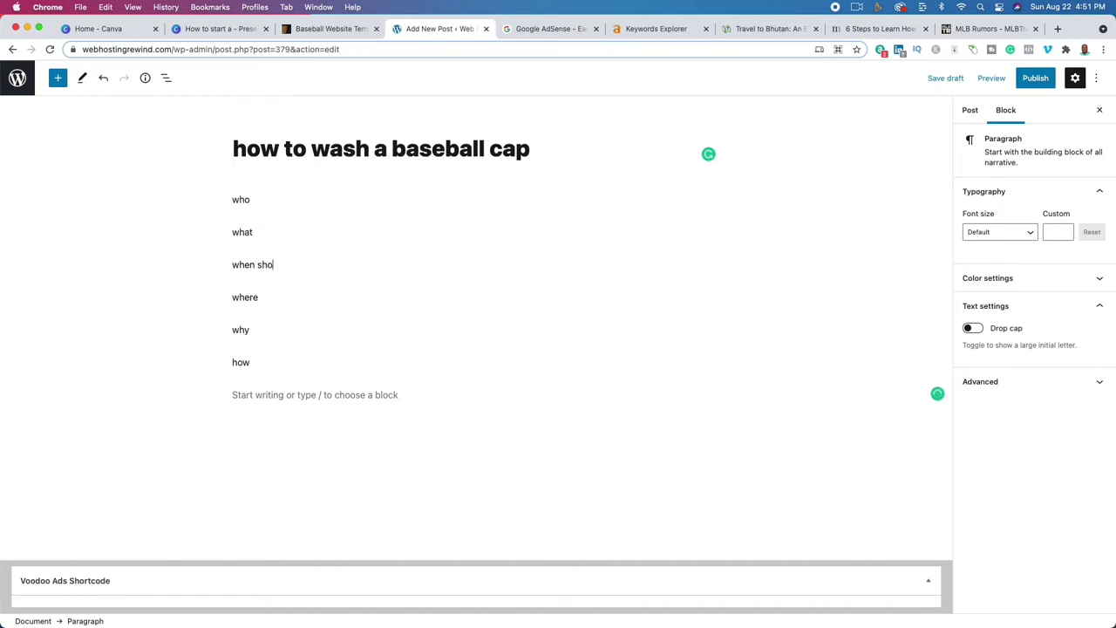
type("uld you wash a baseball cap")
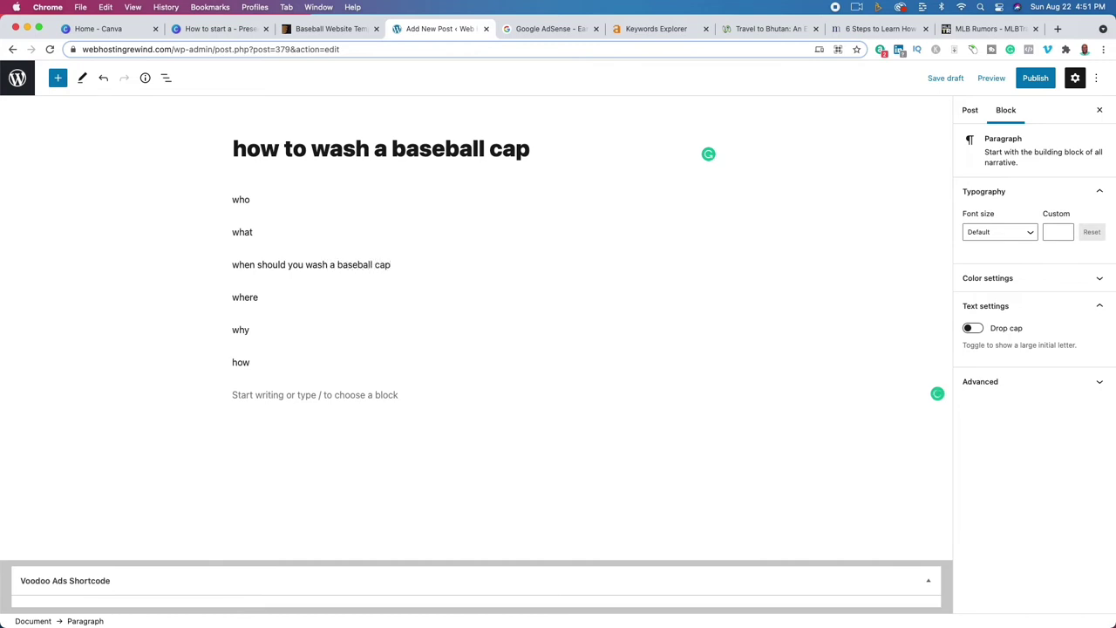
left_click(280, 330)
type("should you wash a baseball c")
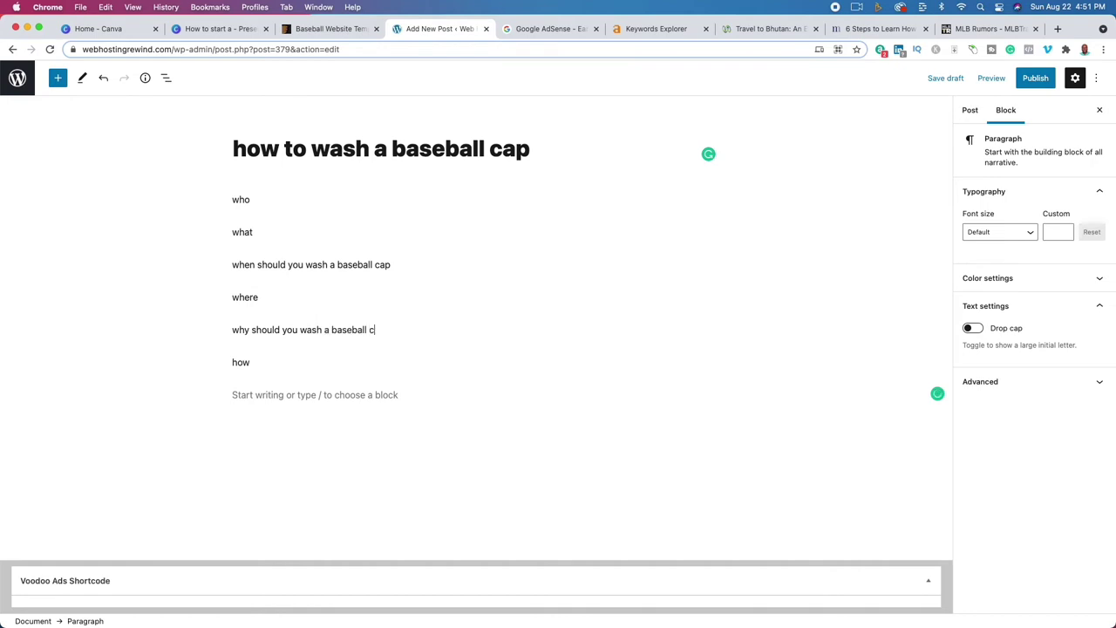
type("ap")
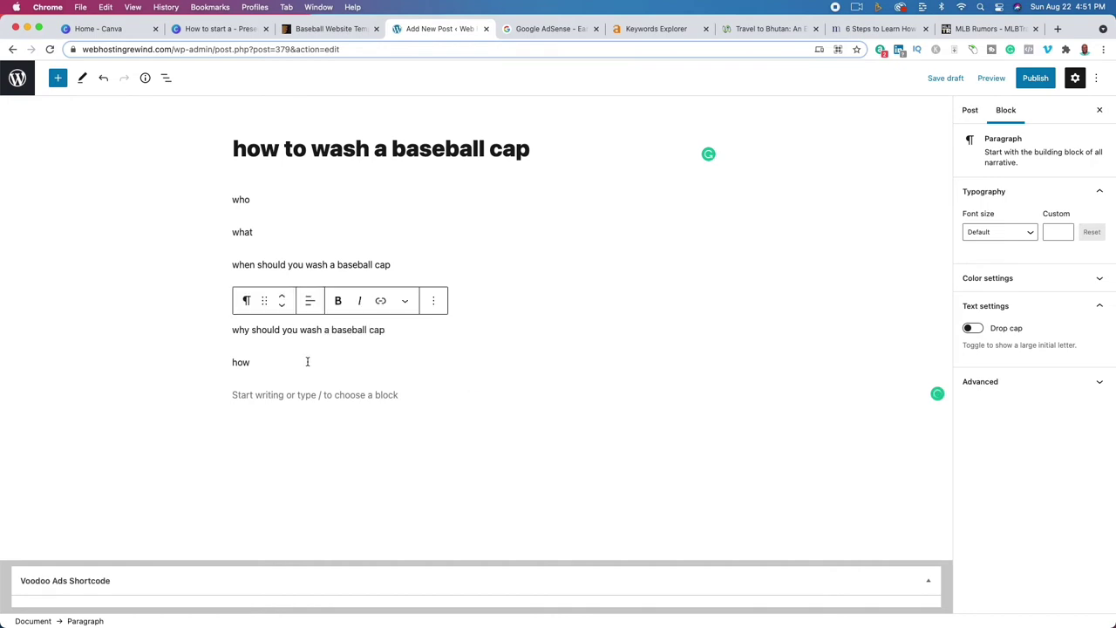
Copy the post title and open a new browser tab
left_click(272, 229)
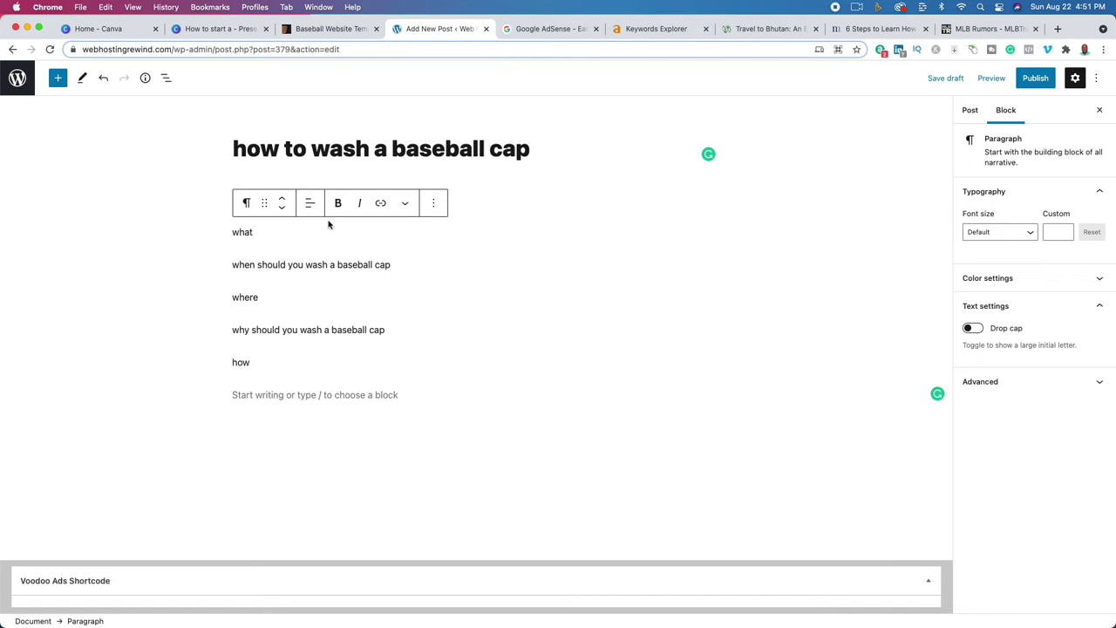
triple_click(350, 147)
key("super+c")
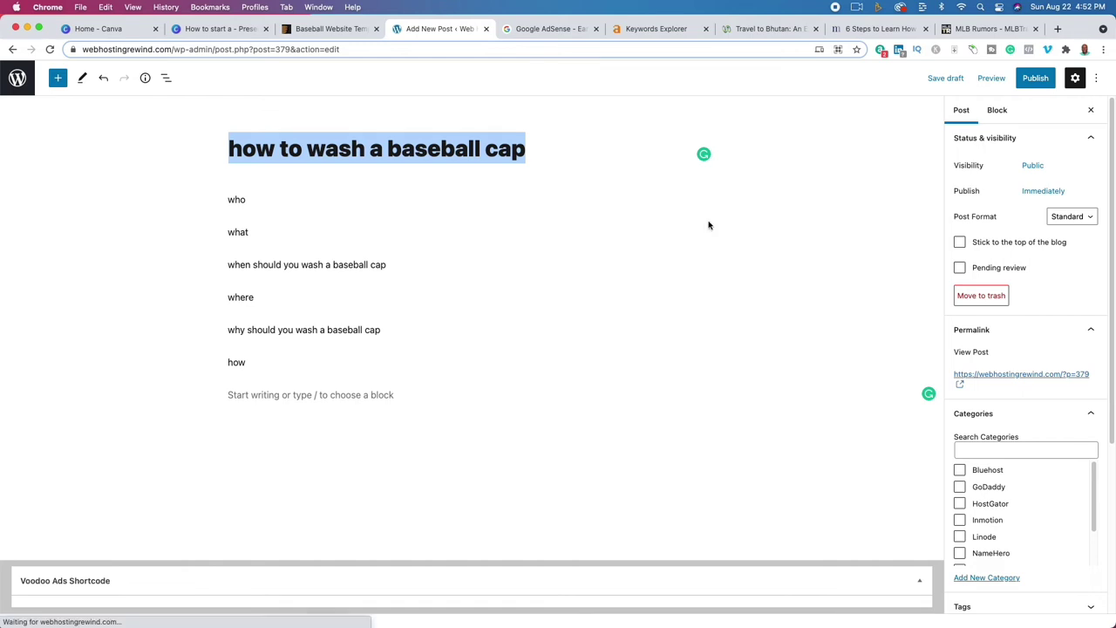
left_click(1057, 29)
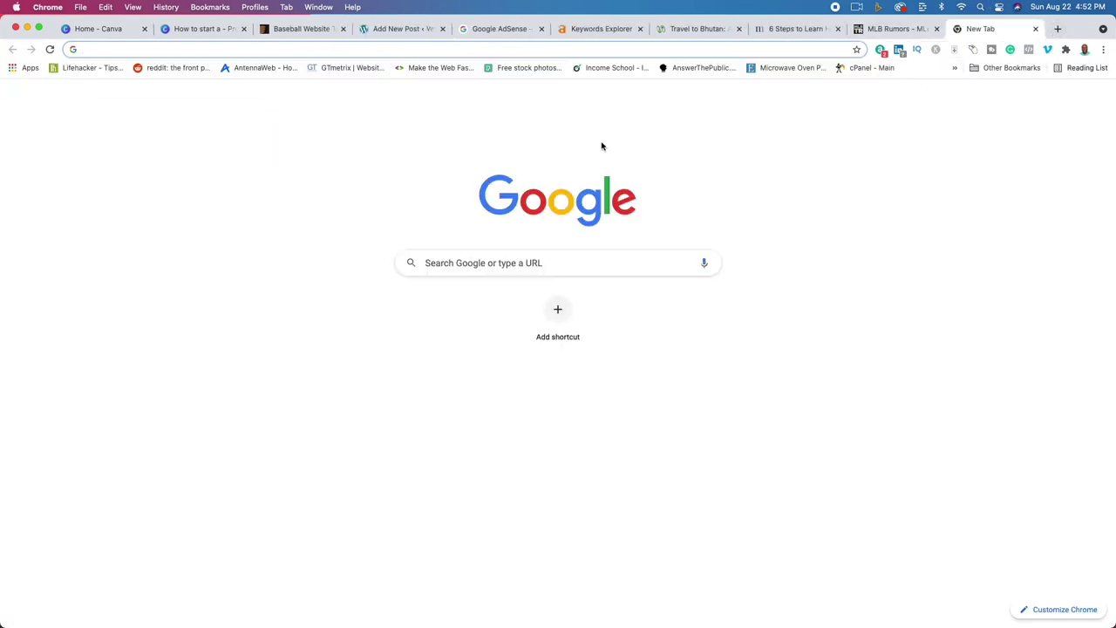
Google 'how to wash a baseball cap' and open the Whirlpool article result
key("super+v")
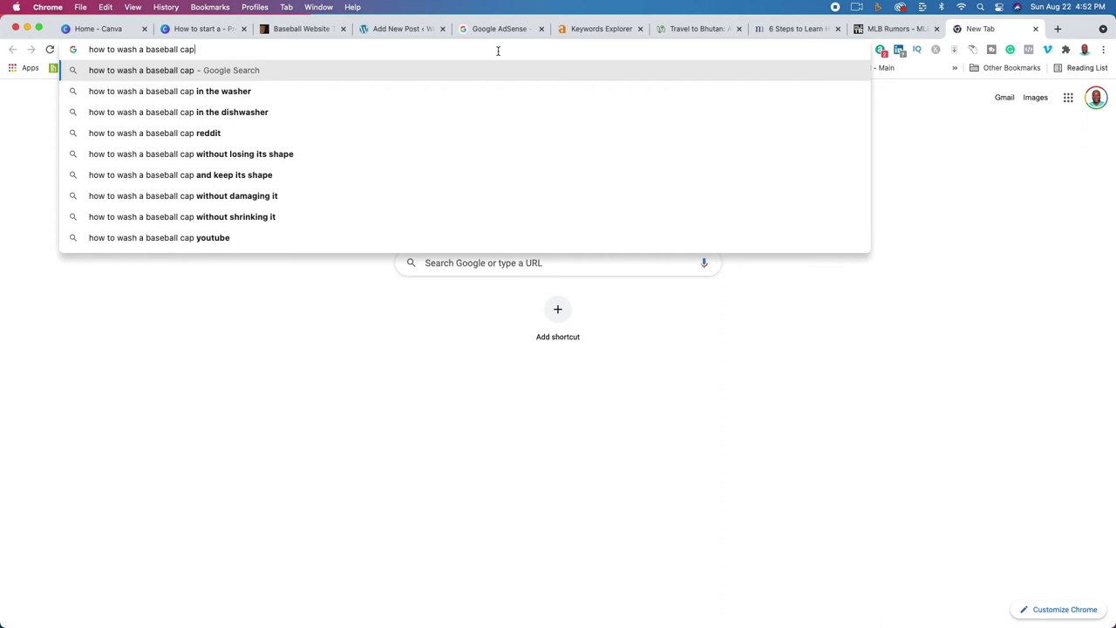
key("Return")
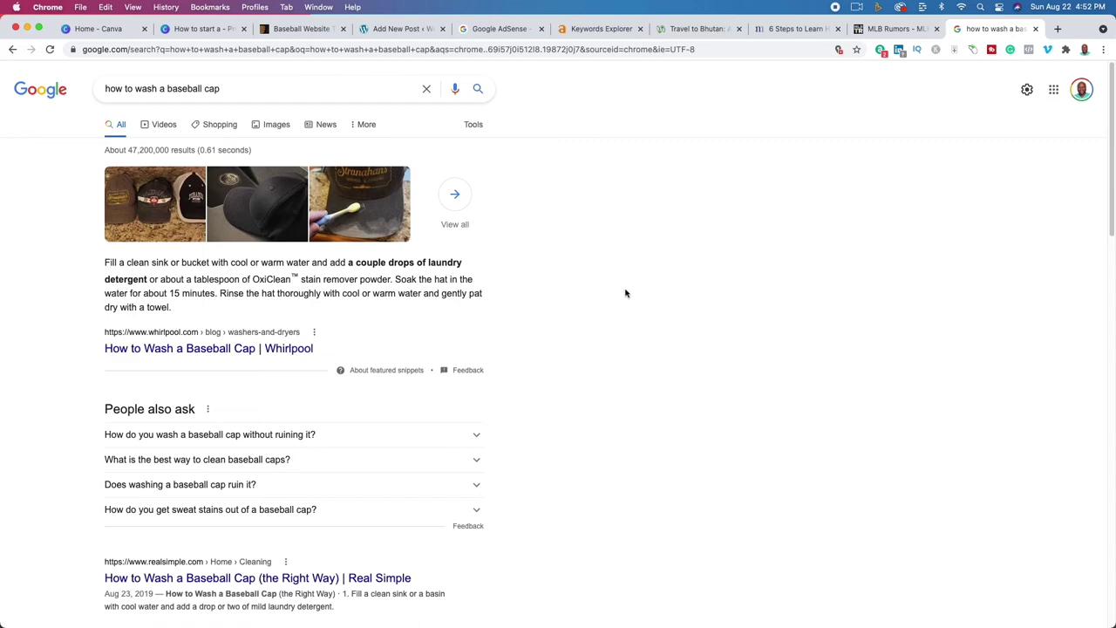
left_click(233, 351)
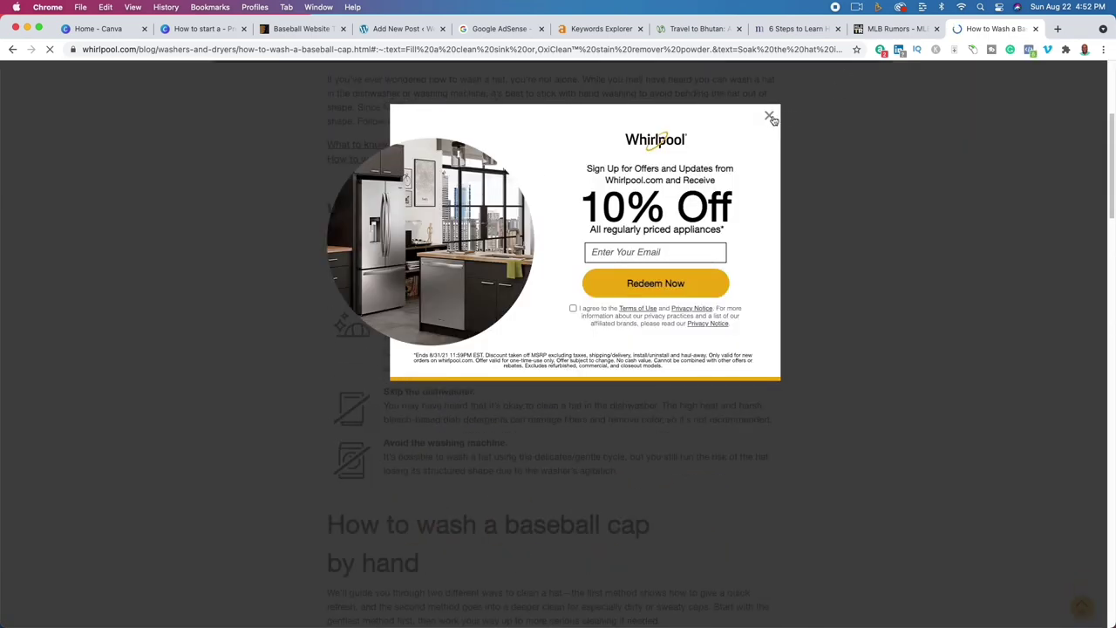
Dismiss the signup popup and word-count the selected article text (638 words)
left_click(770, 118)
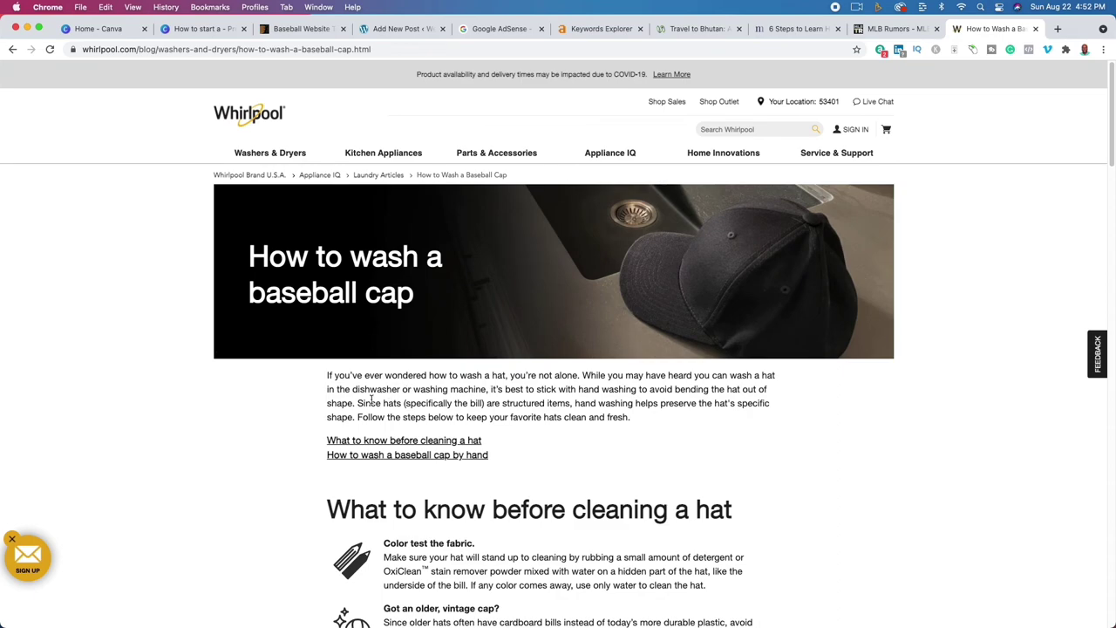
left_click_drag(308, 377, 672, 494)
scroll(688, 515, "down", 10)
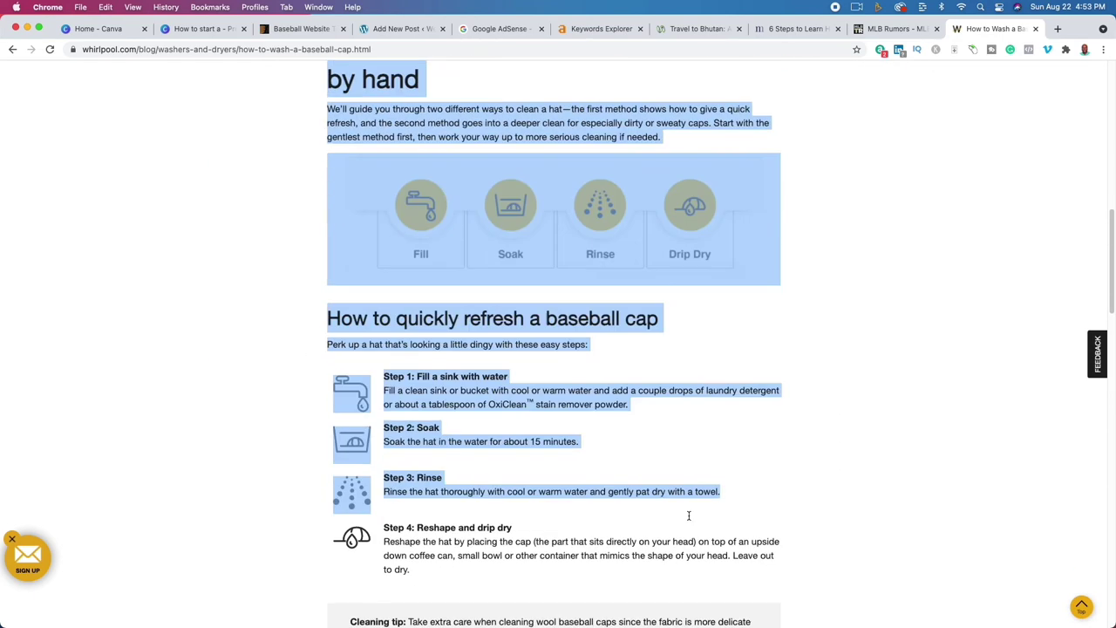
scroll(689, 518, "down", 3)
left_click_drag(688, 519, 804, 207)
scroll(689, 518, "up", 2)
right_click(805, 208)
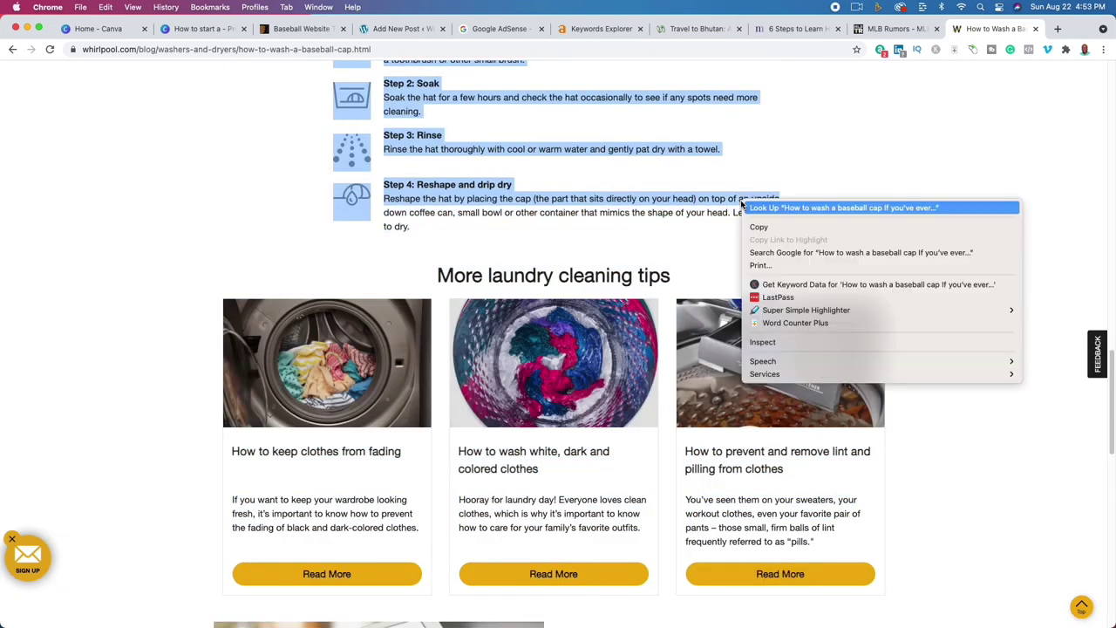
left_click(777, 321)
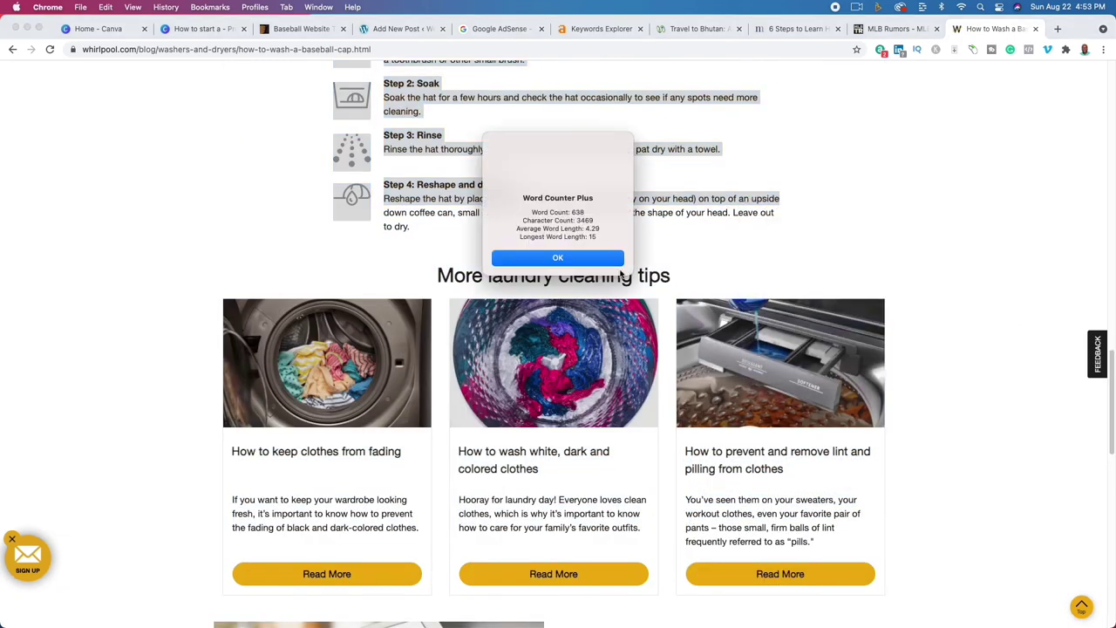
left_click(589, 259)
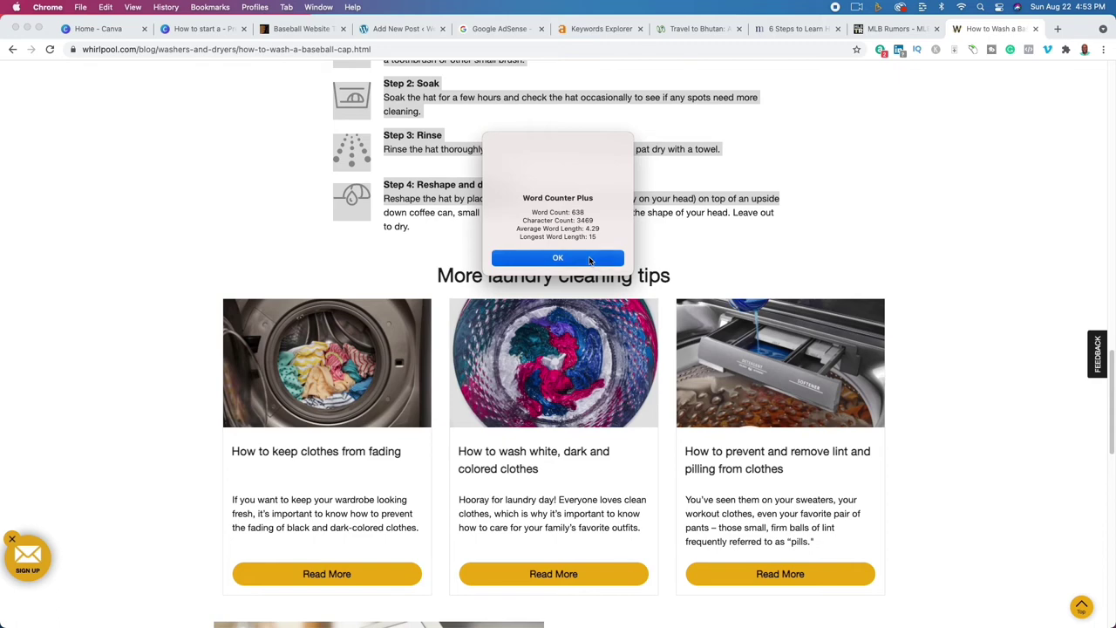
Scroll through the Whirlpool article, then go back to the Google results
scroll(785, 257, "up", 15)
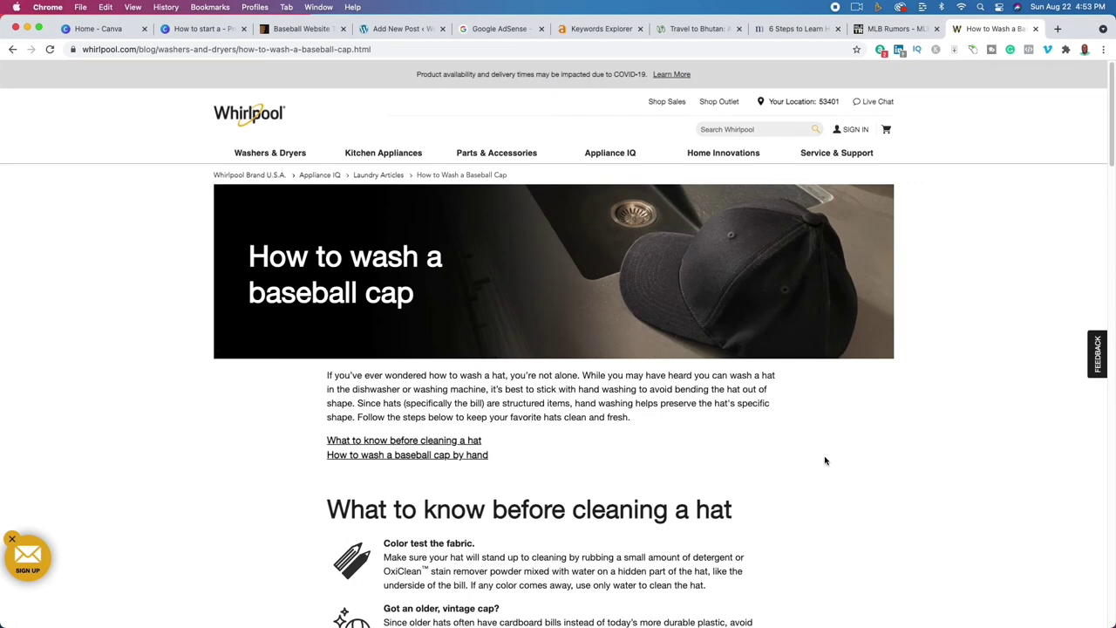
scroll(589, 471, "down", 2)
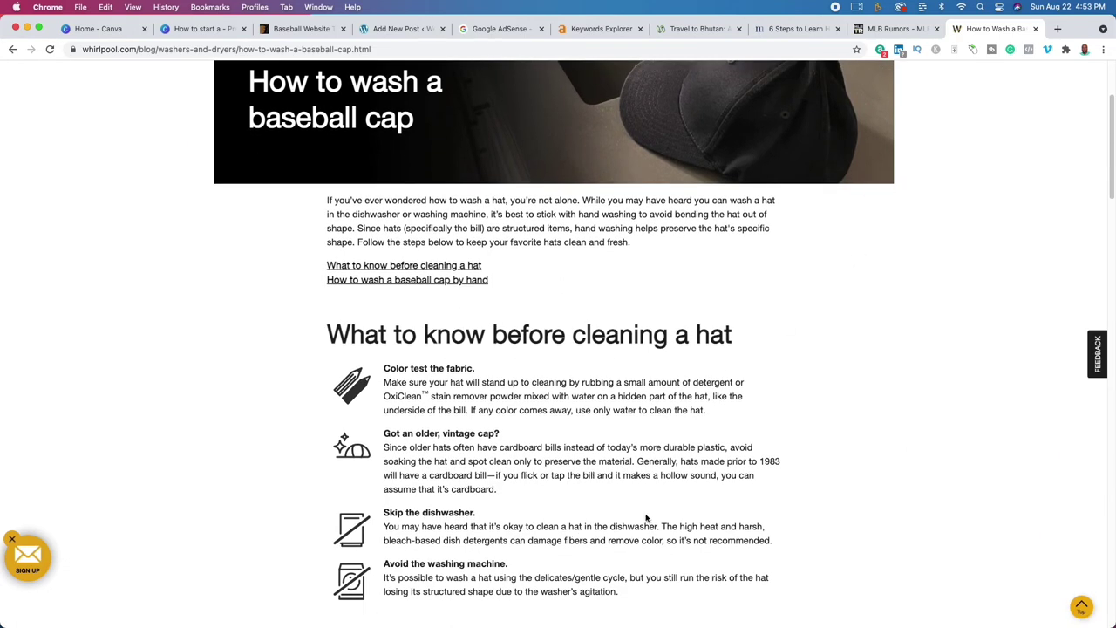
scroll(610, 488, "up", 4)
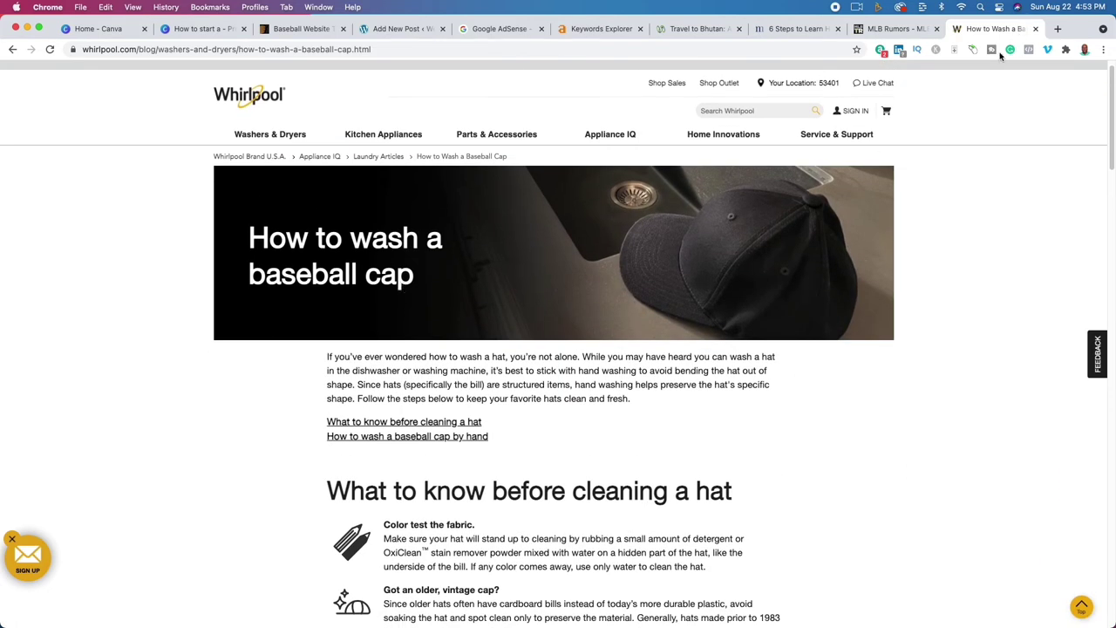
left_click(12, 49)
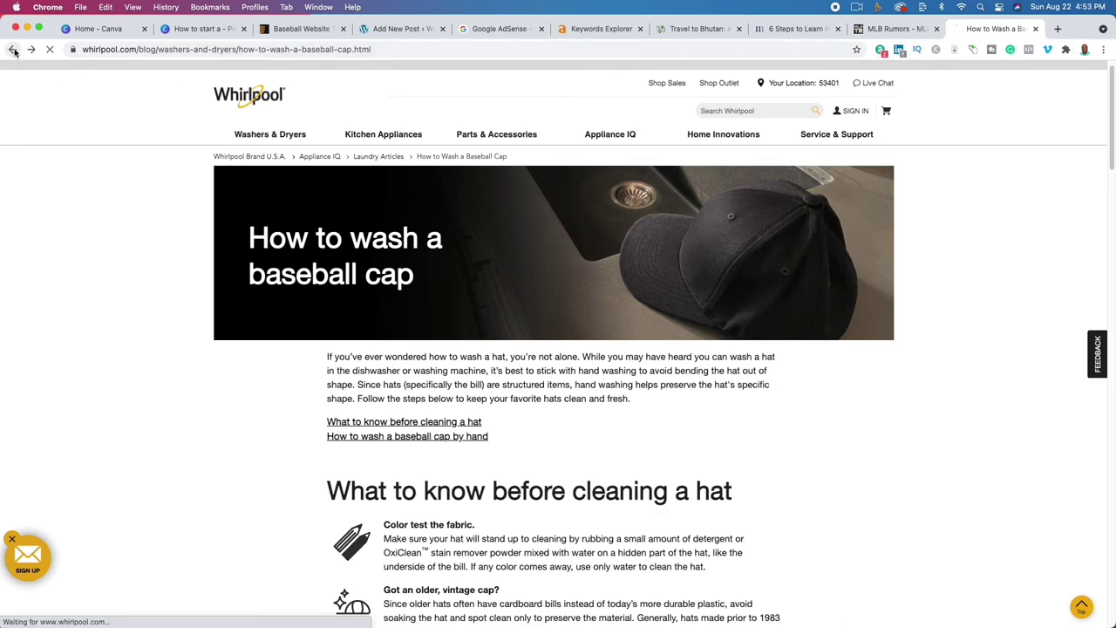
View Google's related suggestions for the baseball cap search, then switch to Canva's Steps slide
left_click(312, 88)
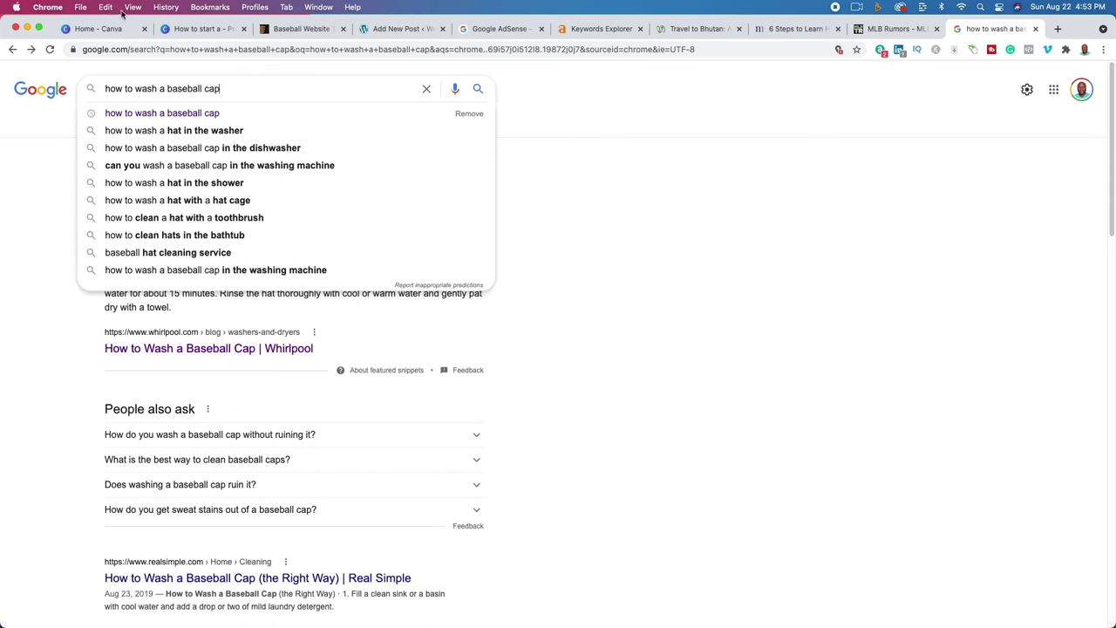
left_click(199, 31)
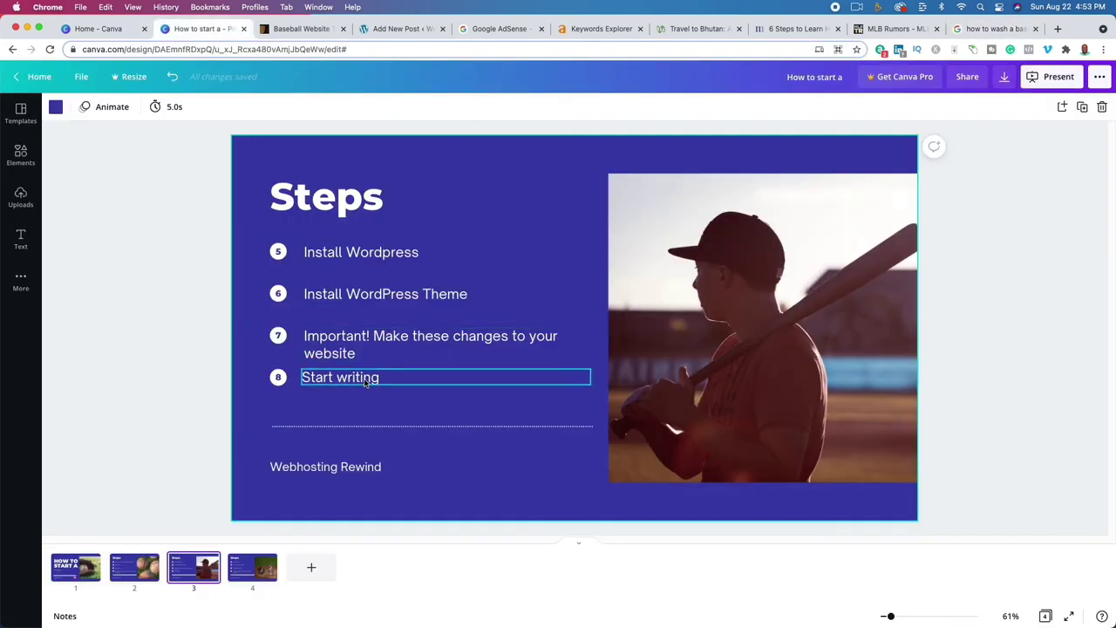
Check the WordPress draft, view Canva slide 4 with steps 9–12, then open MLB Trade Rumors
left_click(408, 31)
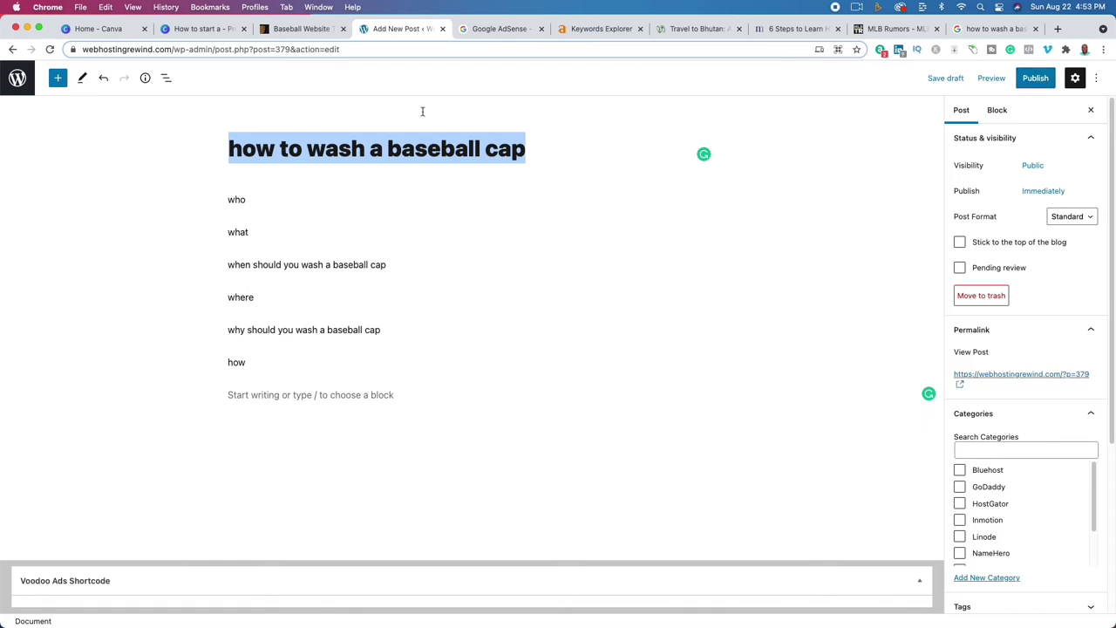
left_click(183, 30)
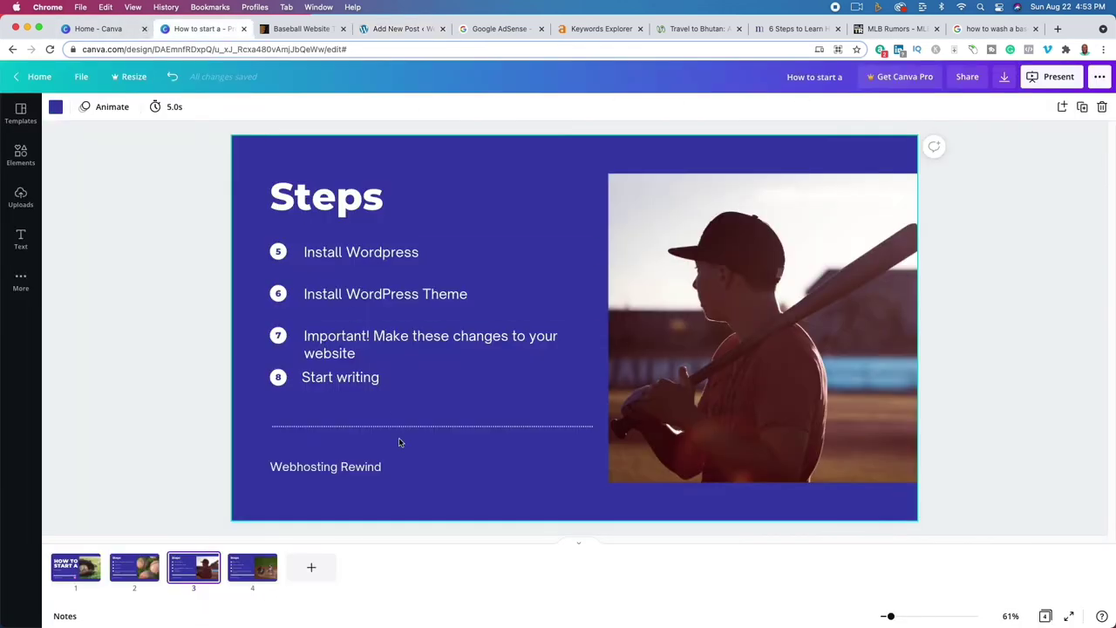
left_click(247, 575)
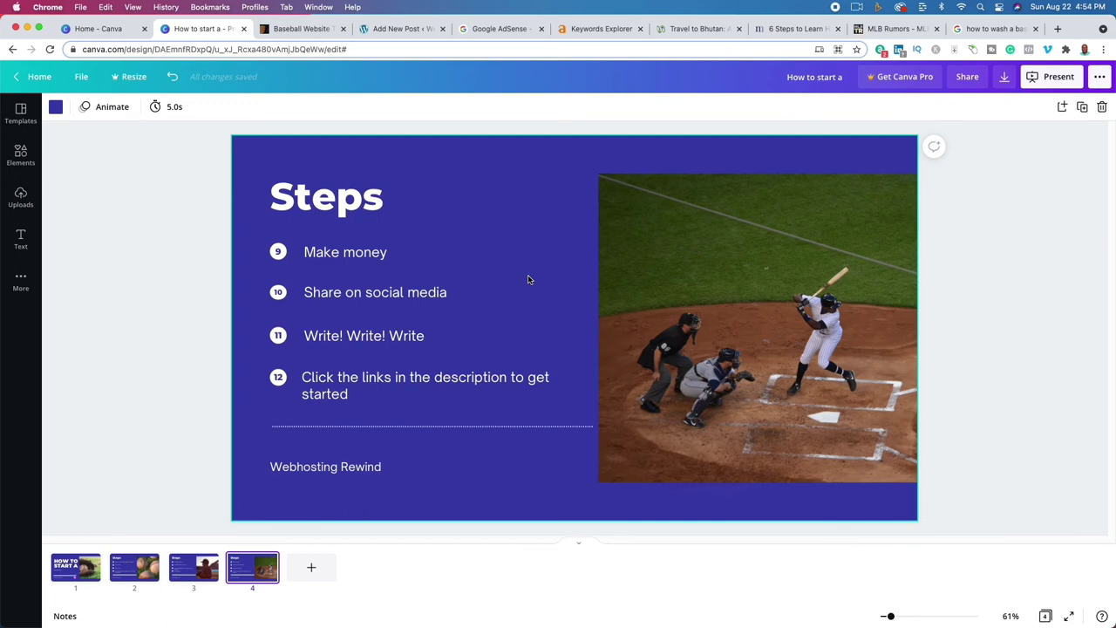
left_click(875, 32)
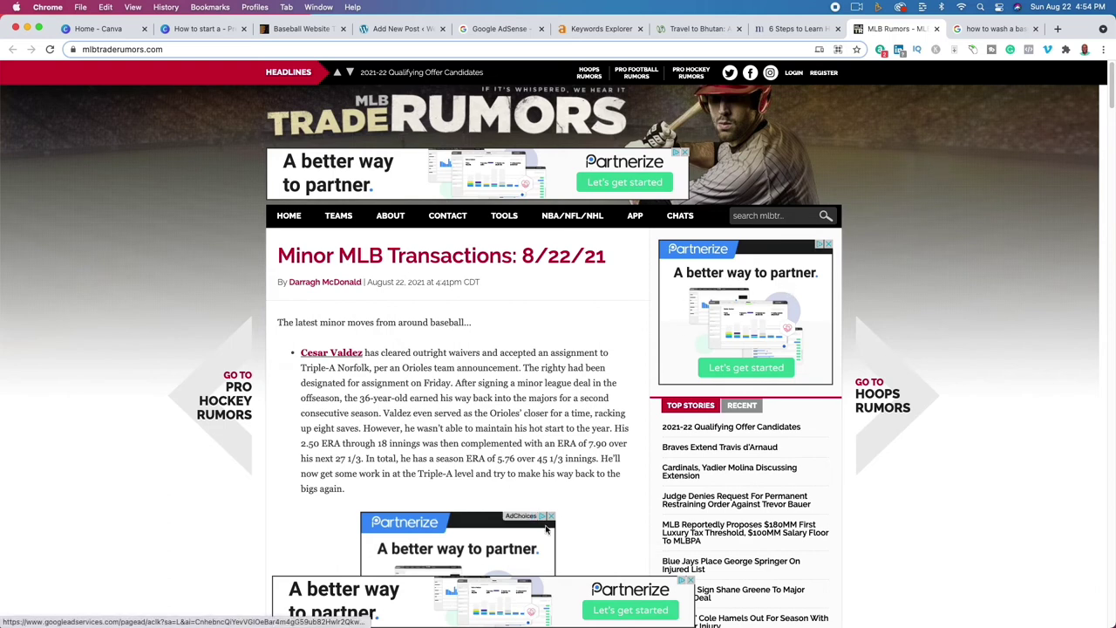
Scroll the MLB Trade Rumors article down to the Giants story, then switch to Google AdSense
scroll(505, 603, "down", 1)
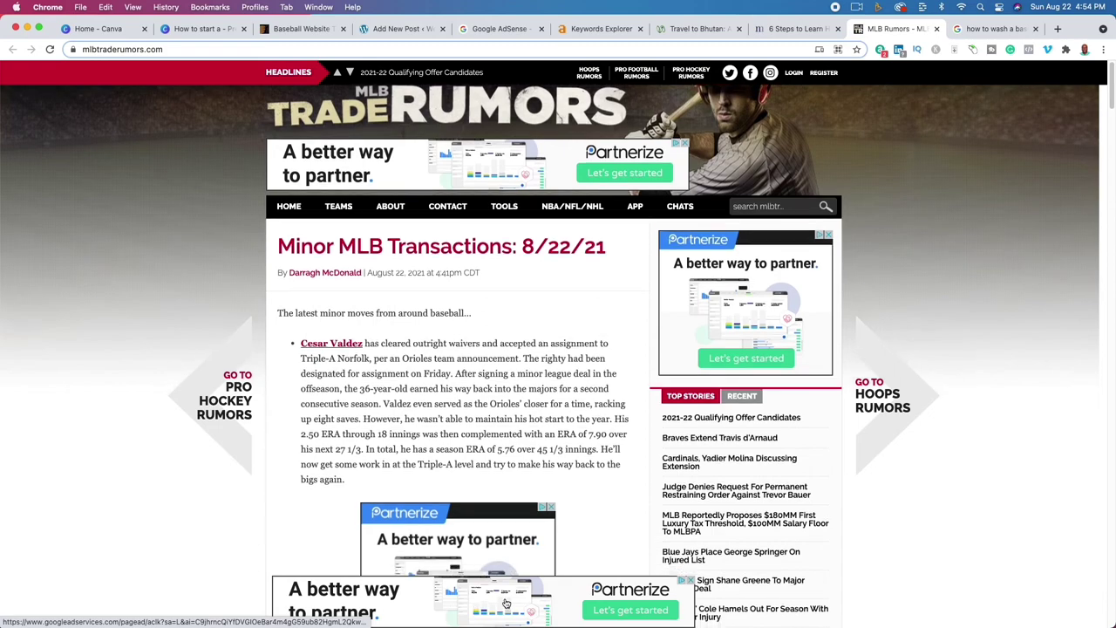
scroll(506, 603, "down", 5)
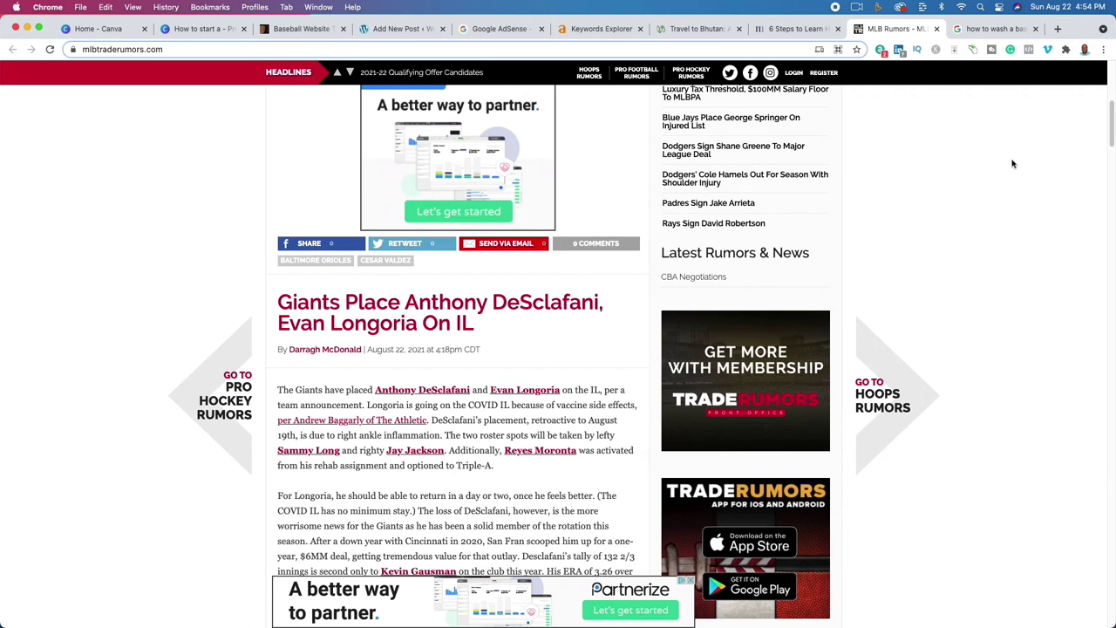
left_click(480, 31)
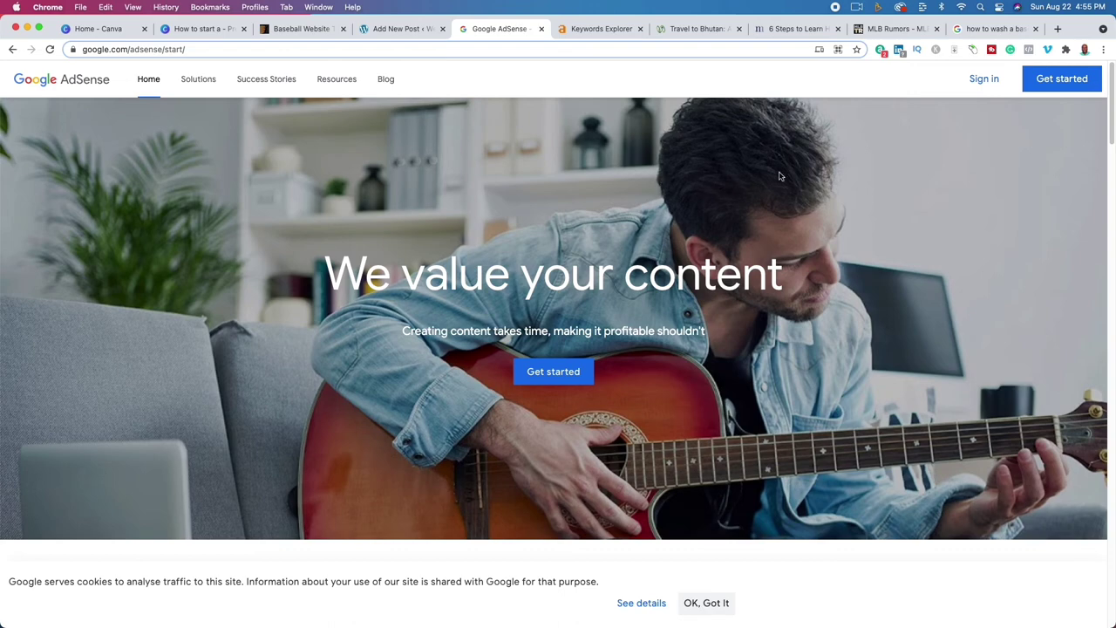
Skim the Giants and Mets stories on MLB Trade Rumors, then go back to Google's 'how to wash a baseball cap' results
left_click(992, 28)
left_click(897, 29)
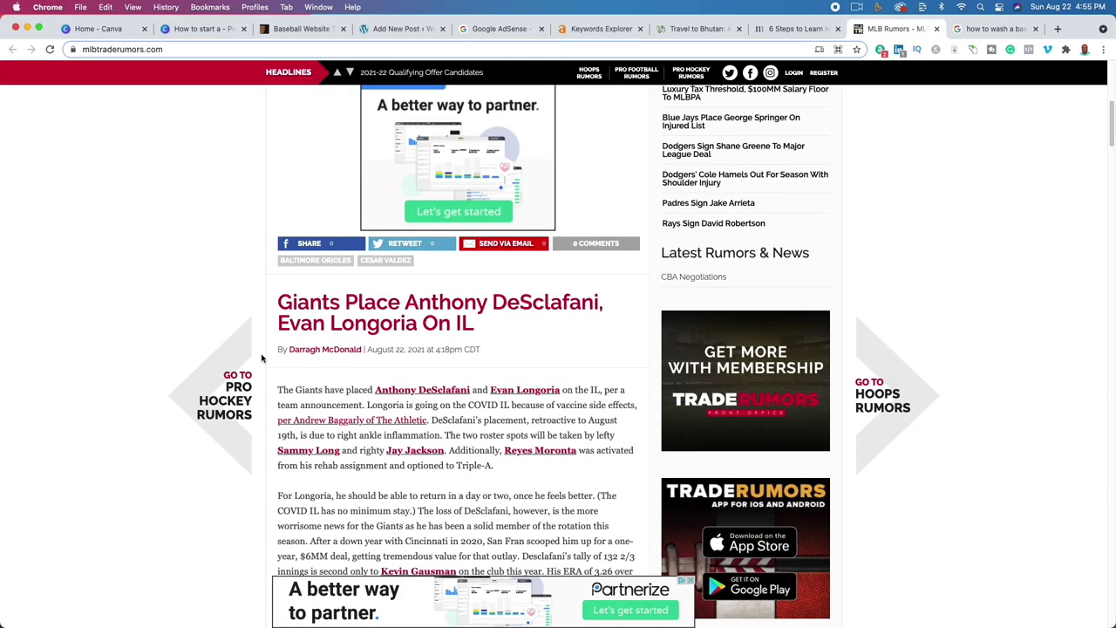
scroll(262, 360, "down", 5)
scroll(220, 366, "down", 5)
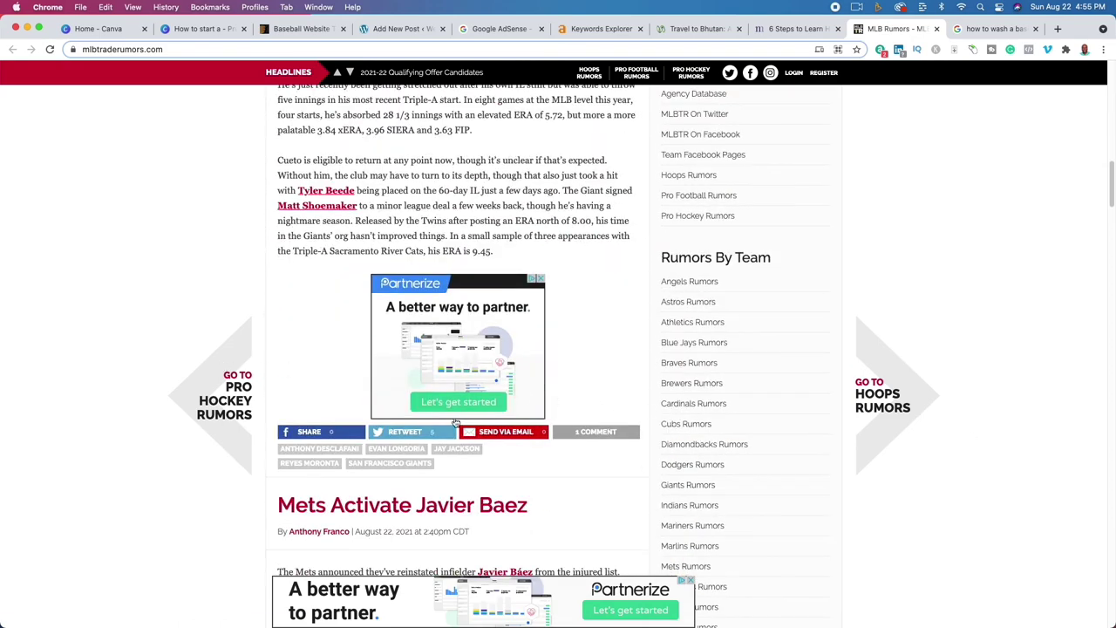
scroll(575, 422, "down", 5)
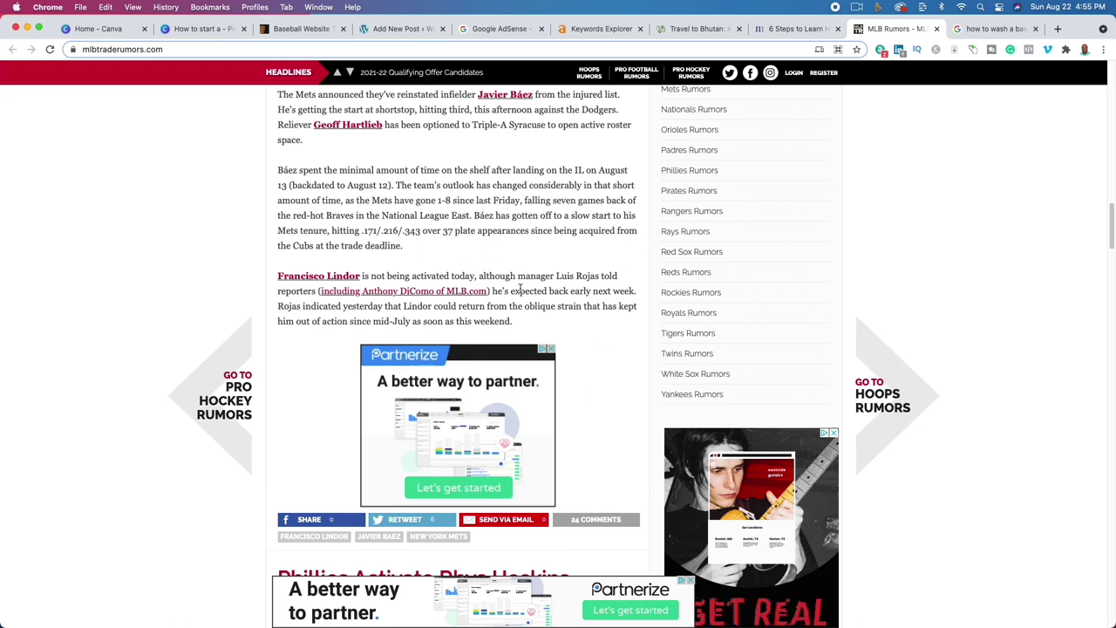
scroll(614, 408, "up", 5)
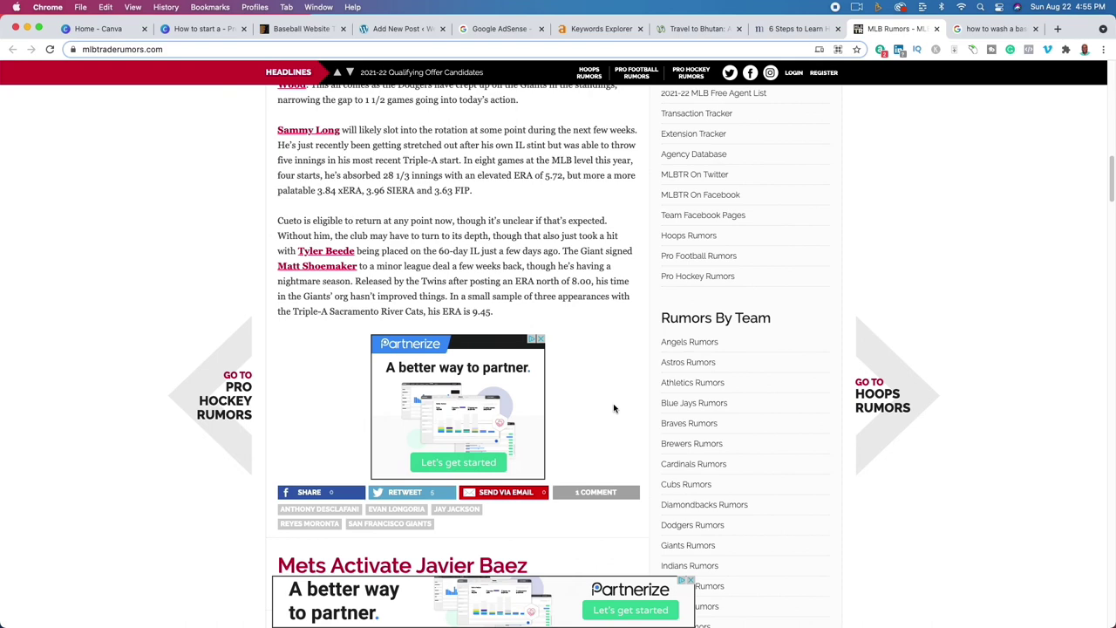
scroll(591, 376, "up", 3)
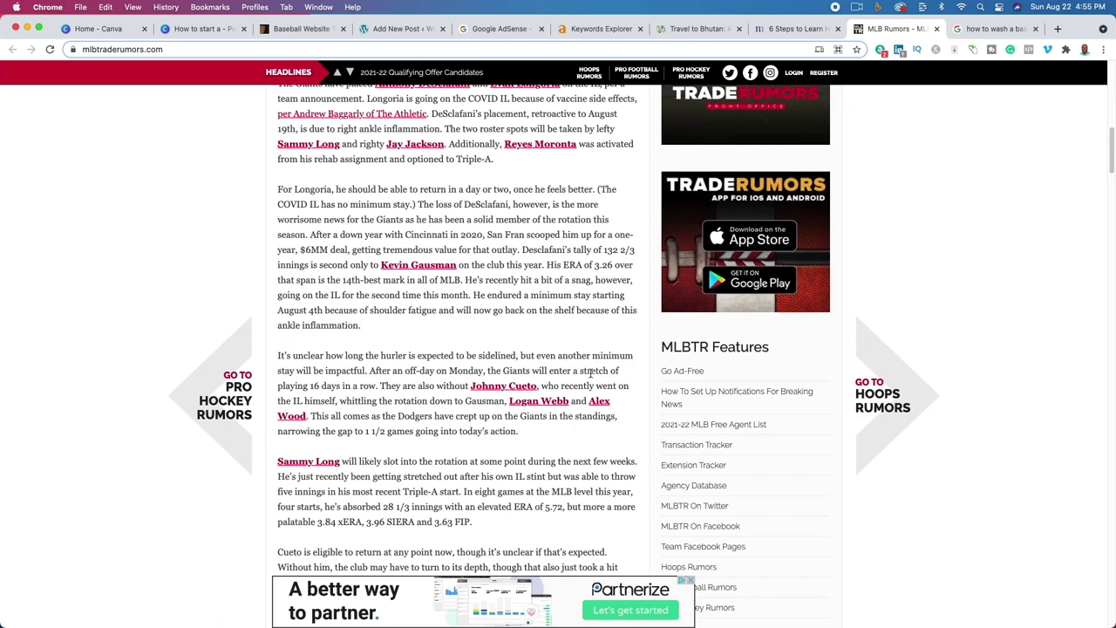
left_click(999, 31)
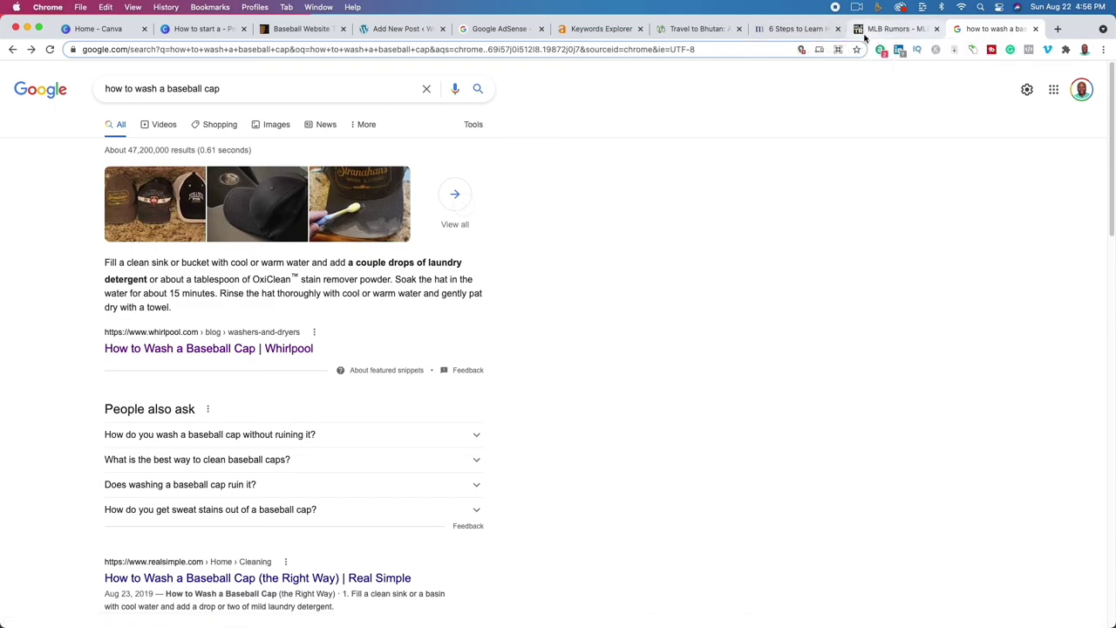
Revisit the MLB Trade Rumors page header, then return to the Canva slide listing steps 9–12
left_click(865, 31)
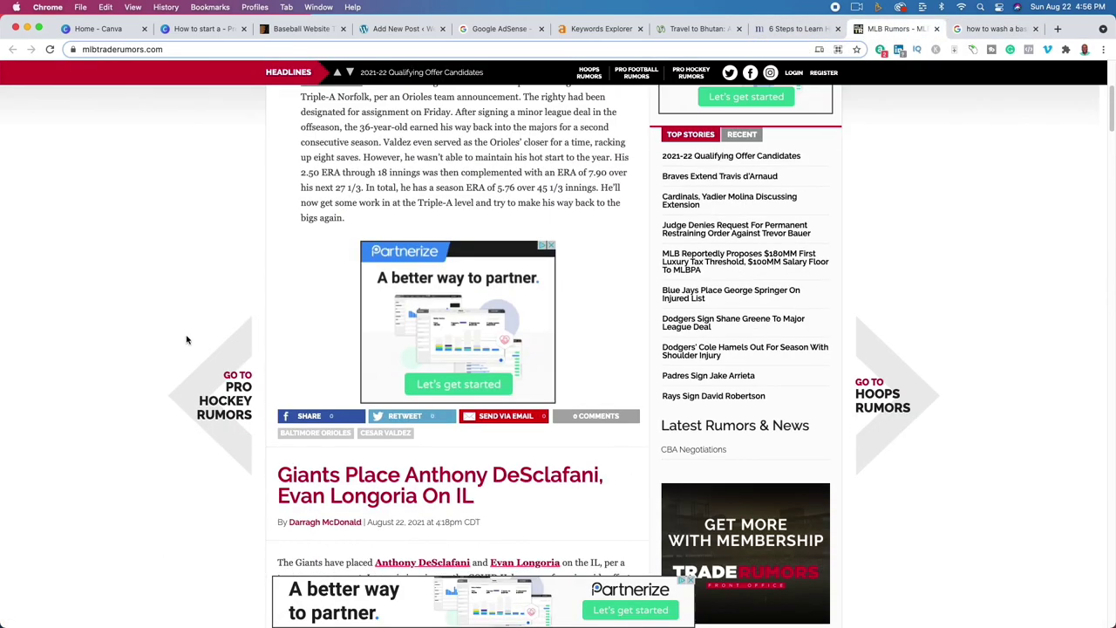
scroll(186, 339, "up", 5)
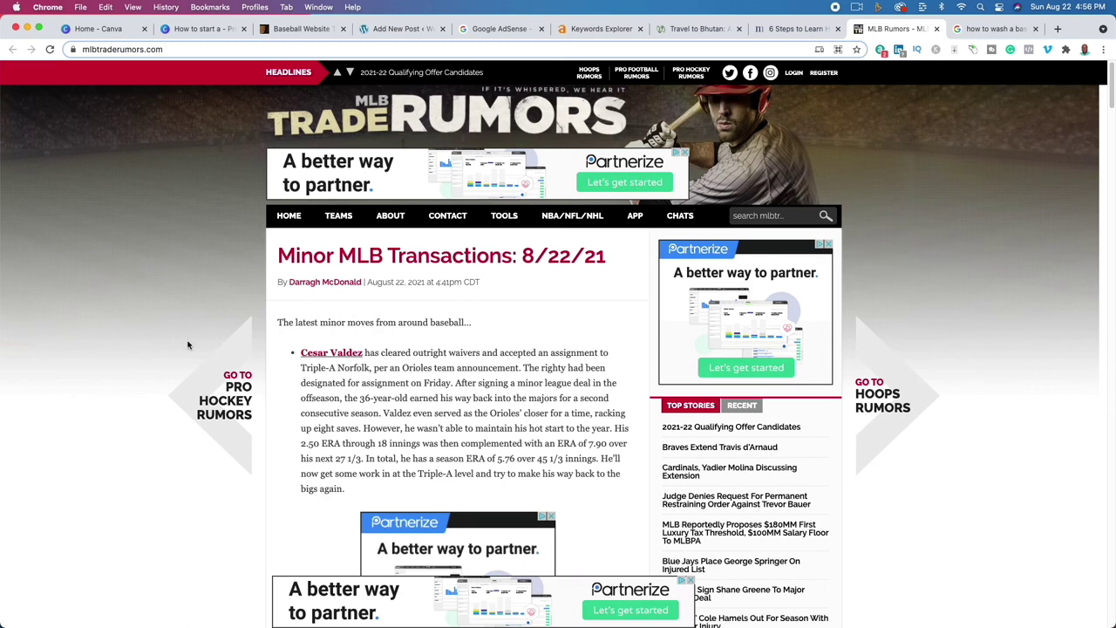
scroll(188, 344, "down", 5)
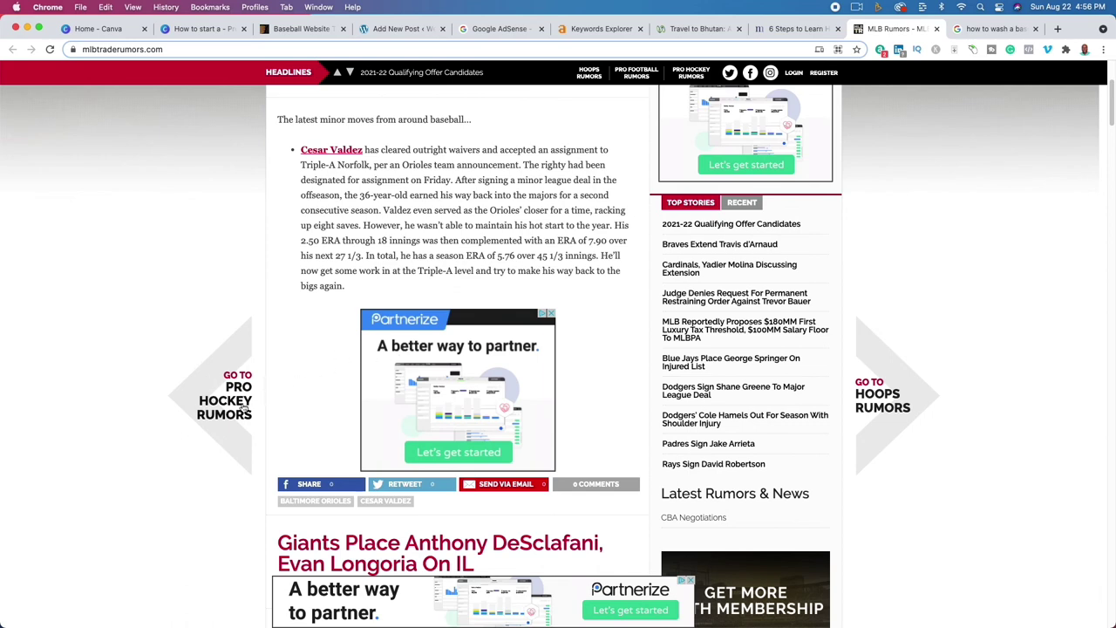
scroll(246, 407, "up", 4)
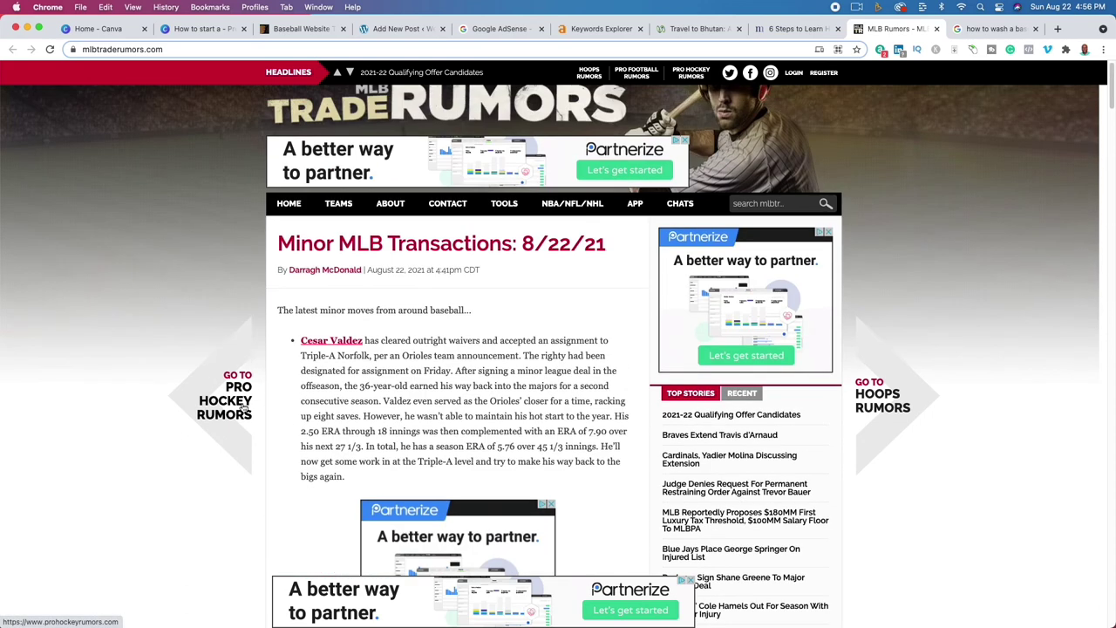
scroll(246, 407, "up", 1)
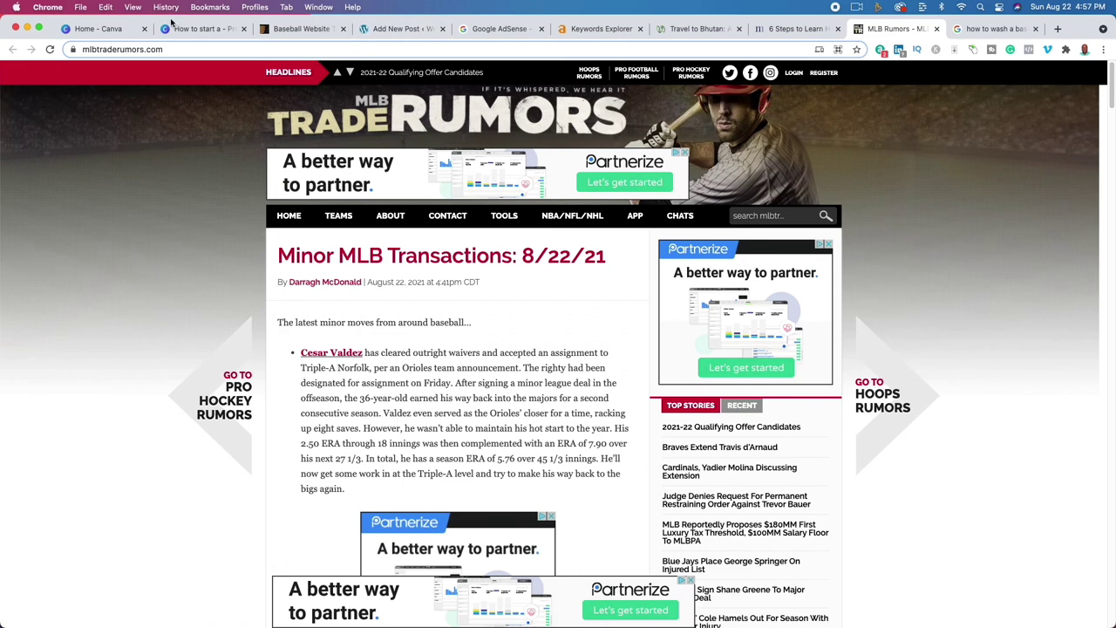
left_click(200, 28)
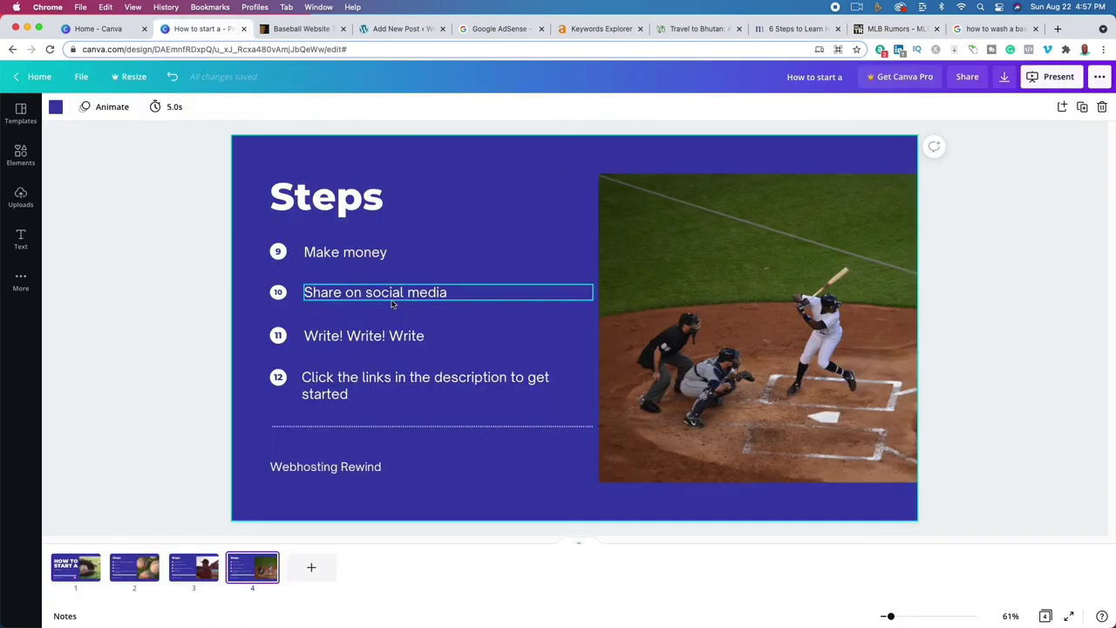